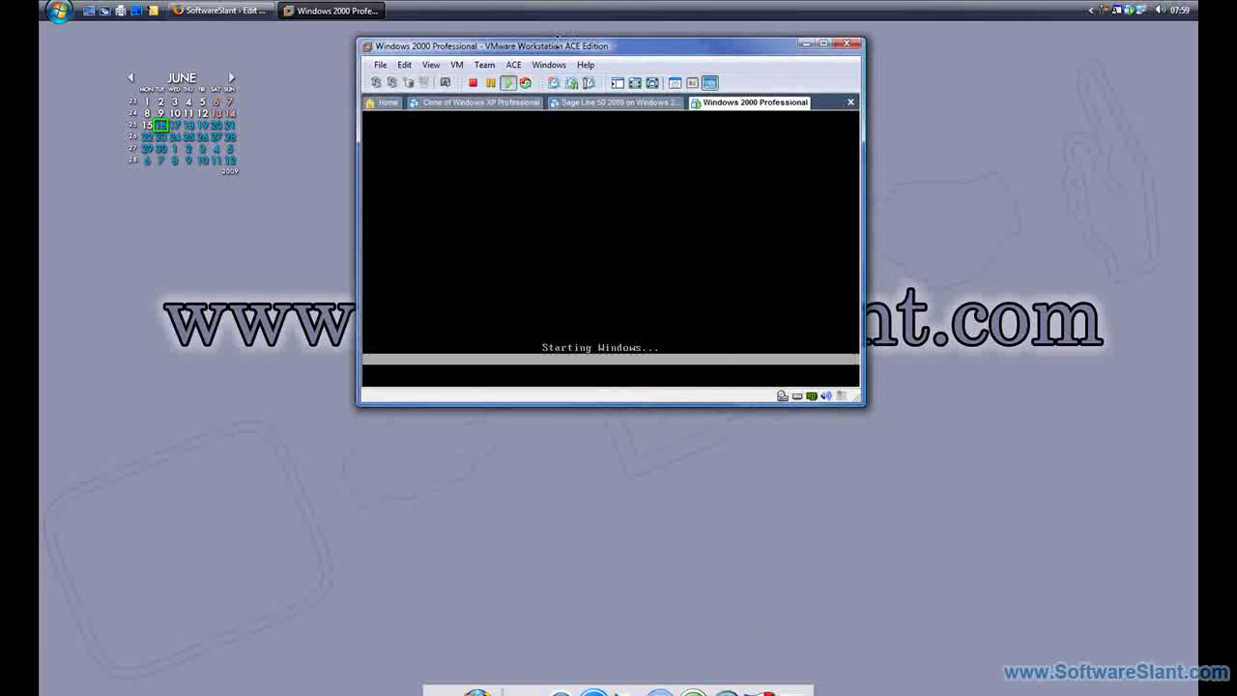
# - Reposition the virtual machine window and power on the Clone of Windows XP Professional virtual machine
pyautogui.moveTo(559, 51); pyautogui.dragTo(532, 51)
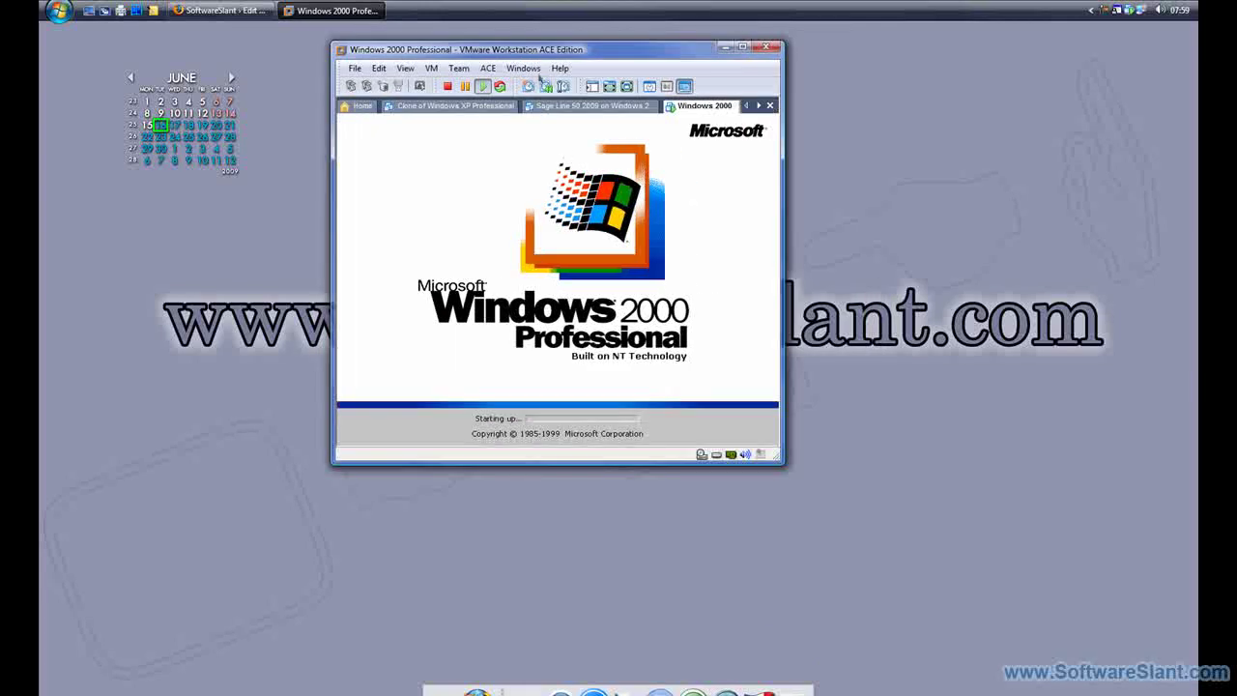
pyautogui.moveTo(520, 58); pyautogui.dragTo(443, 46)
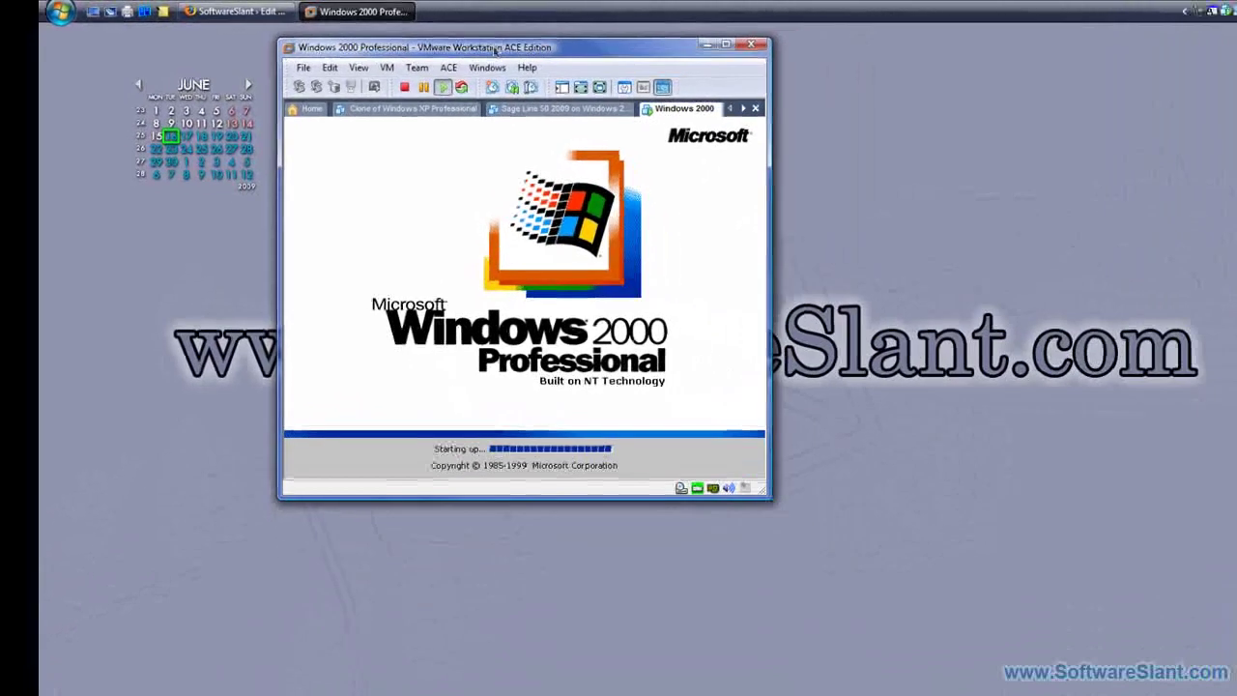
pyautogui.click(651, 185)
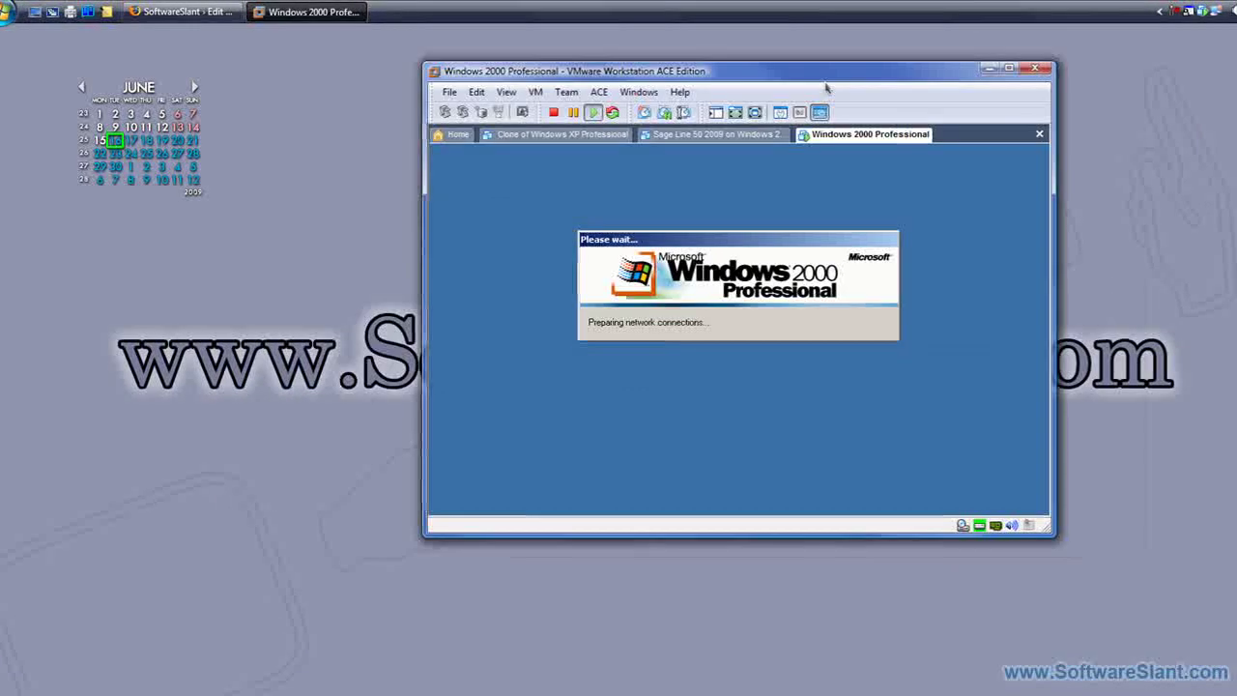
pyautogui.moveTo(826, 85); pyautogui.dragTo(699, 49)
pyautogui.click(432, 98)
pyautogui.click(375, 228)
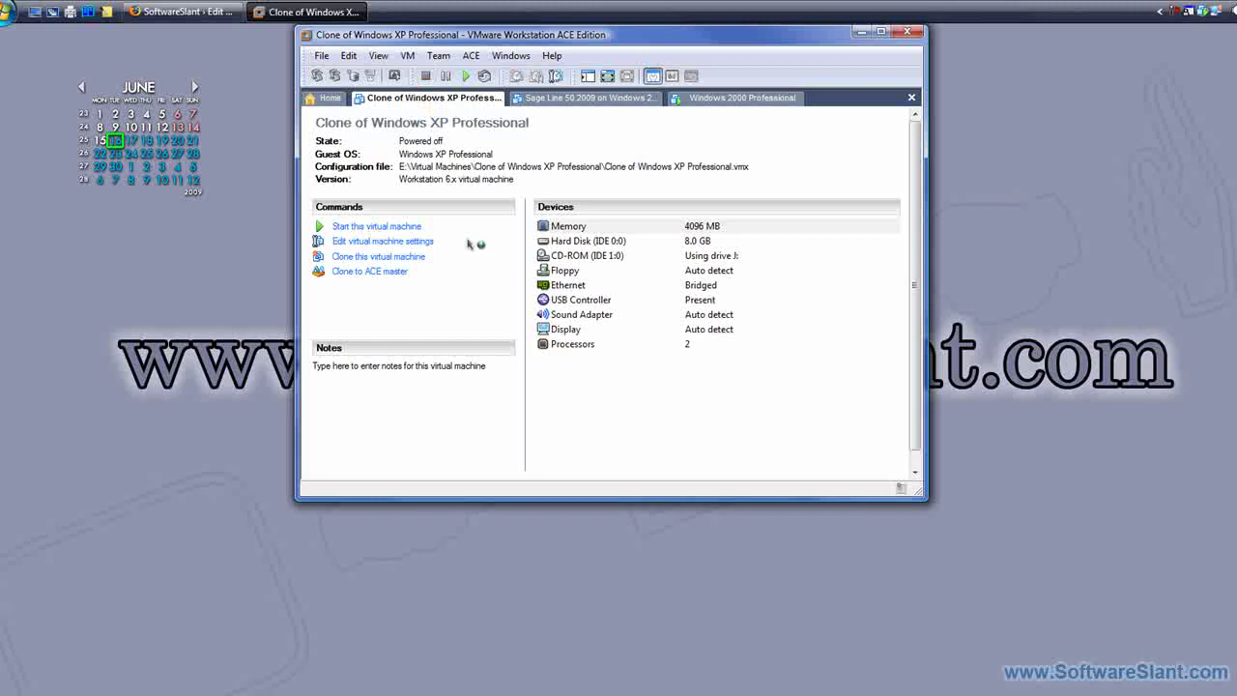
# - Switch to the Windows 2000 Professional machine and launch Sound Recorder from its Entertainment accessories
pyautogui.click(712, 101)
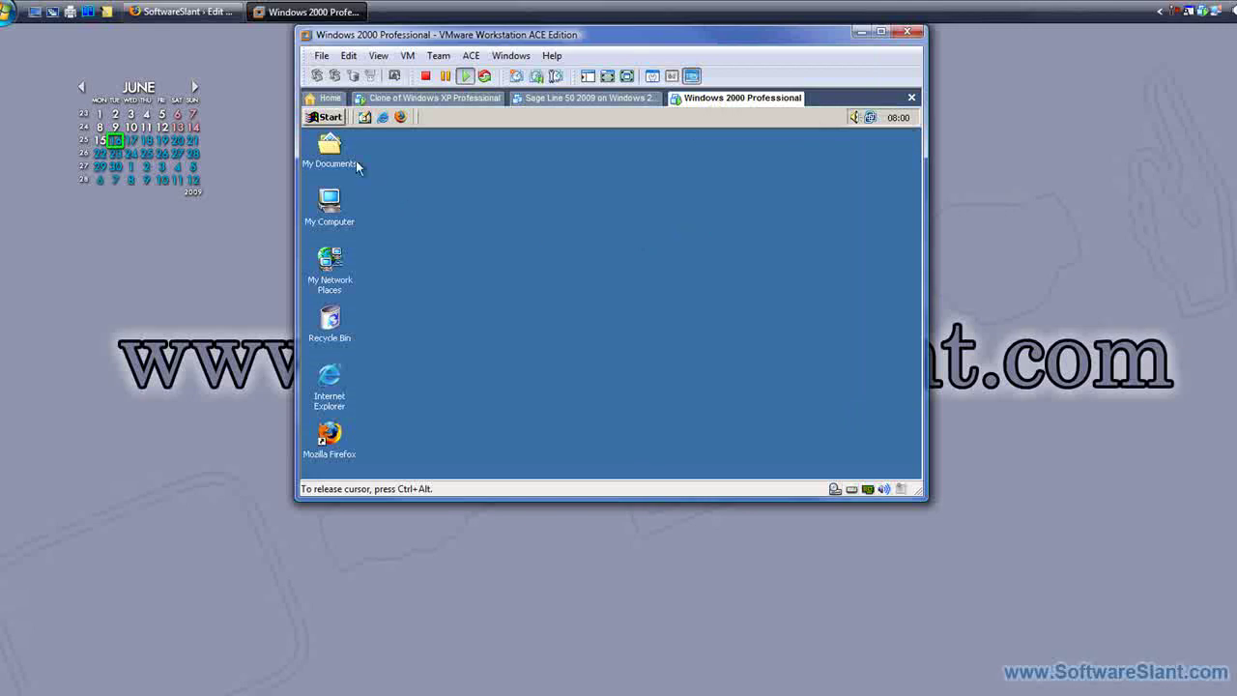
pyautogui.click(329, 117)
pyautogui.moveTo(400, 172)
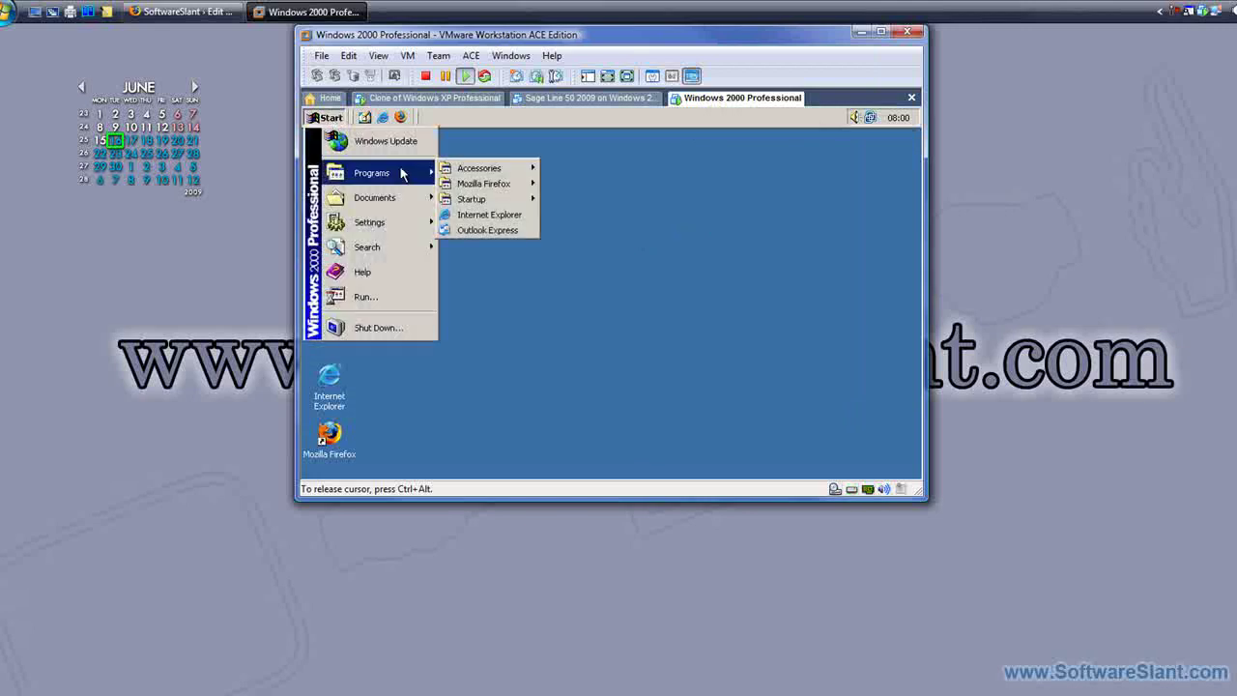
pyautogui.moveTo(528, 172)
pyautogui.moveTo(589, 199)
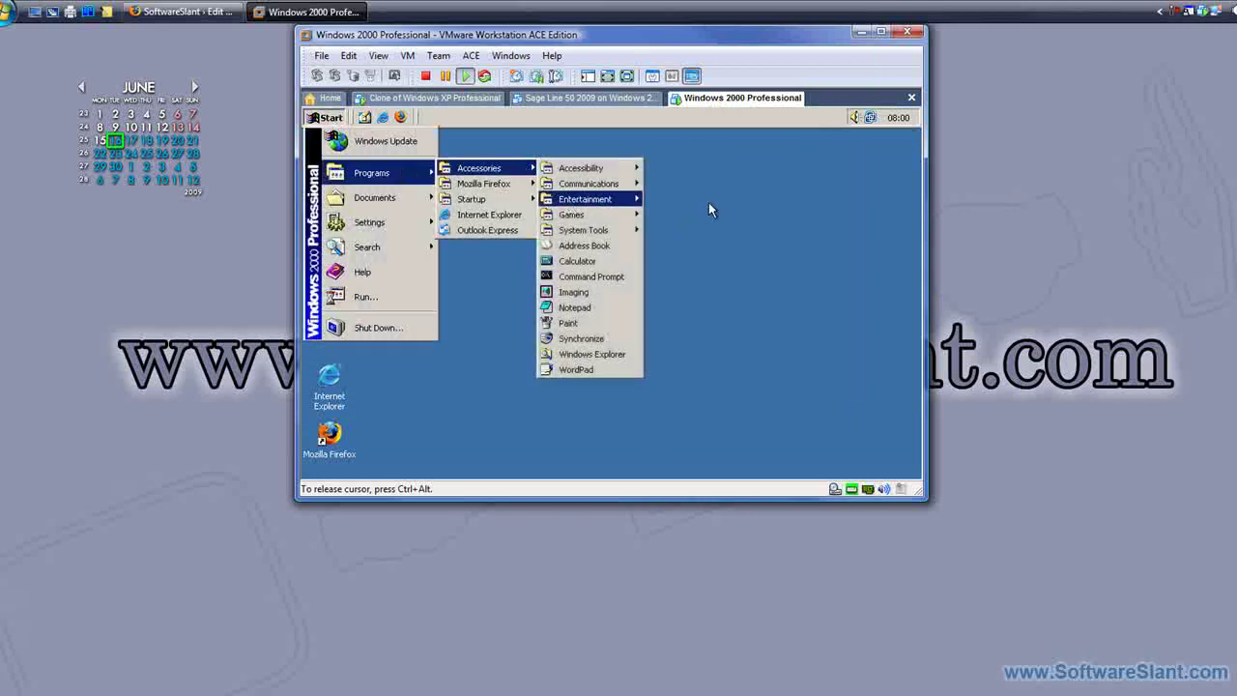
pyautogui.click(718, 212)
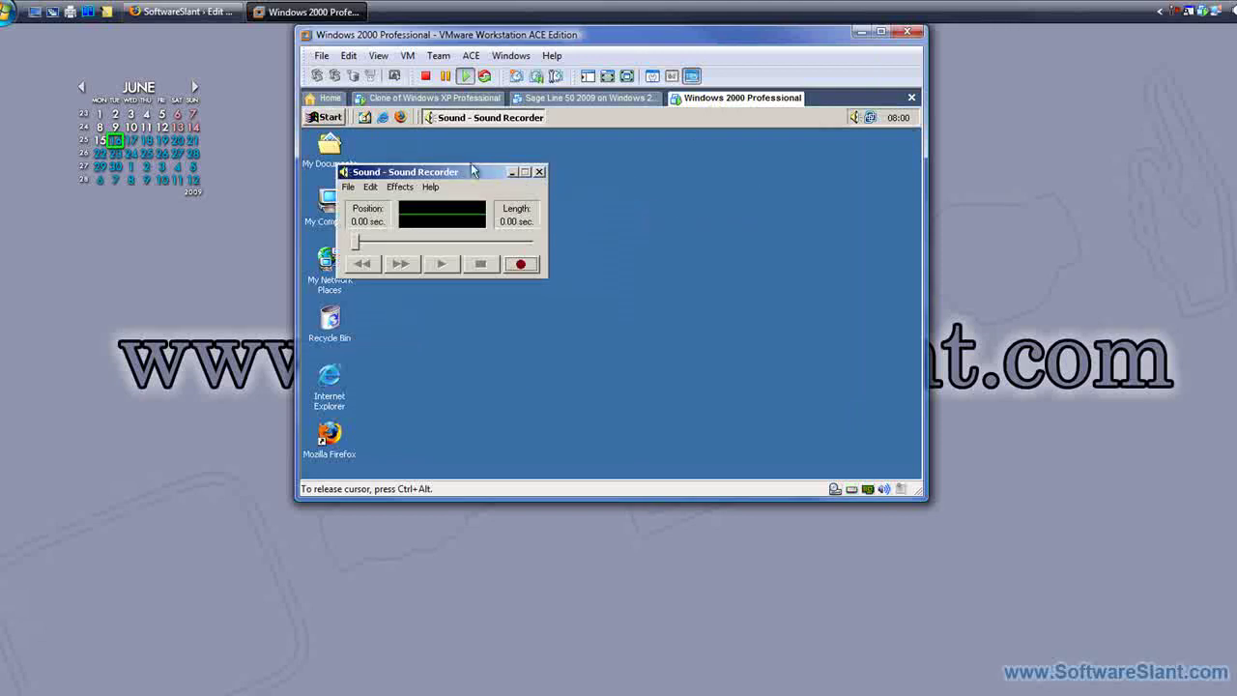
# - Move the Sound Recorder window around the Windows 2000 desktop and close it
pyautogui.moveTo(468, 174); pyautogui.dragTo(781, 282)
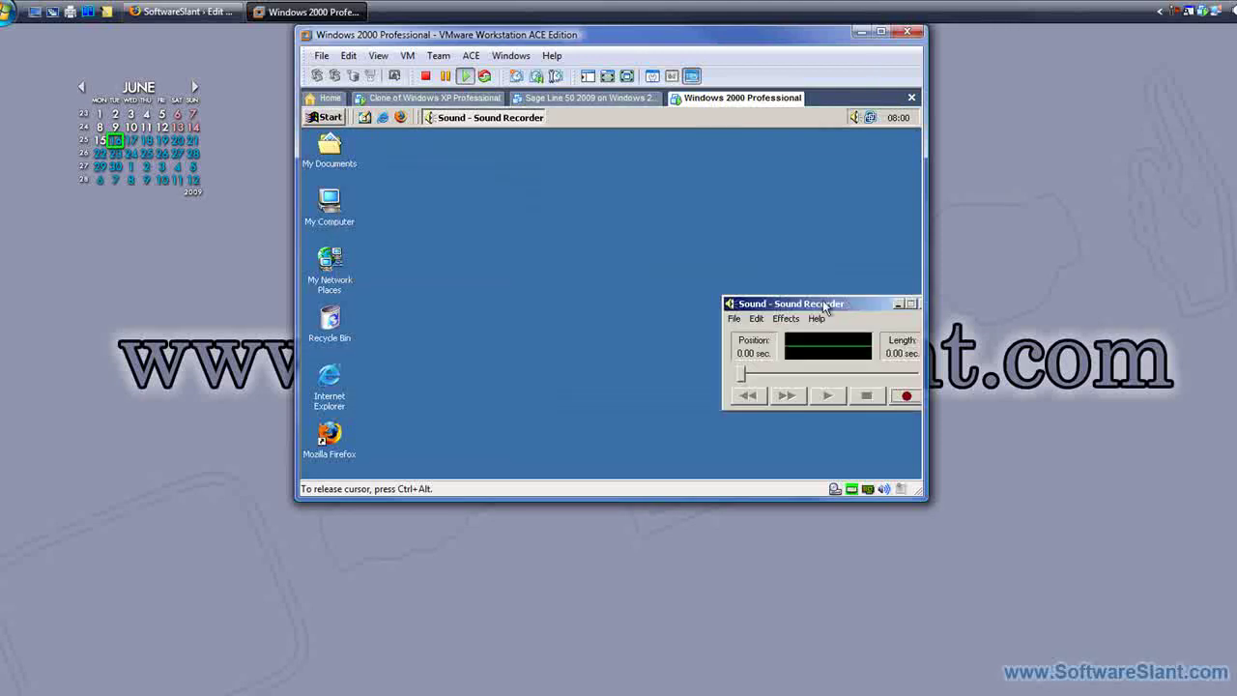
pyautogui.click(567, 194)
pyautogui.moveTo(872, 305); pyautogui.dragTo(778, 249)
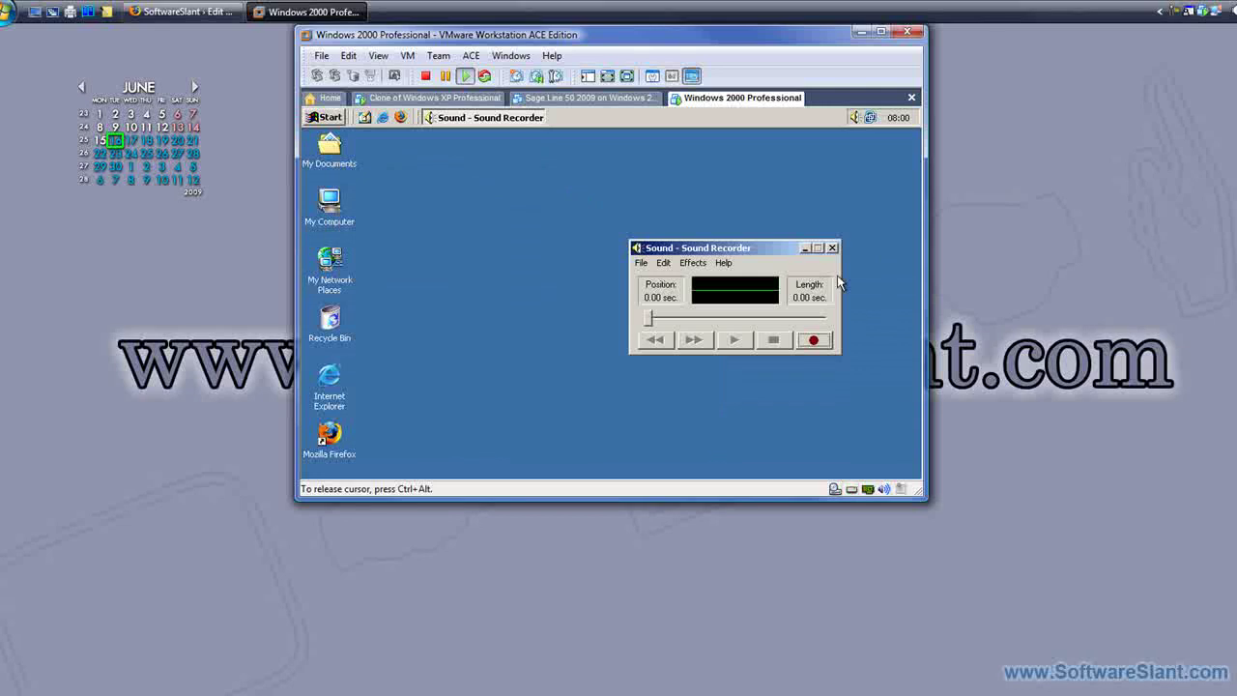
pyautogui.click(832, 248)
# - Check the startup of the Windows XP clone and return to the Windows 2000 Professional machine
pyautogui.click(430, 98)
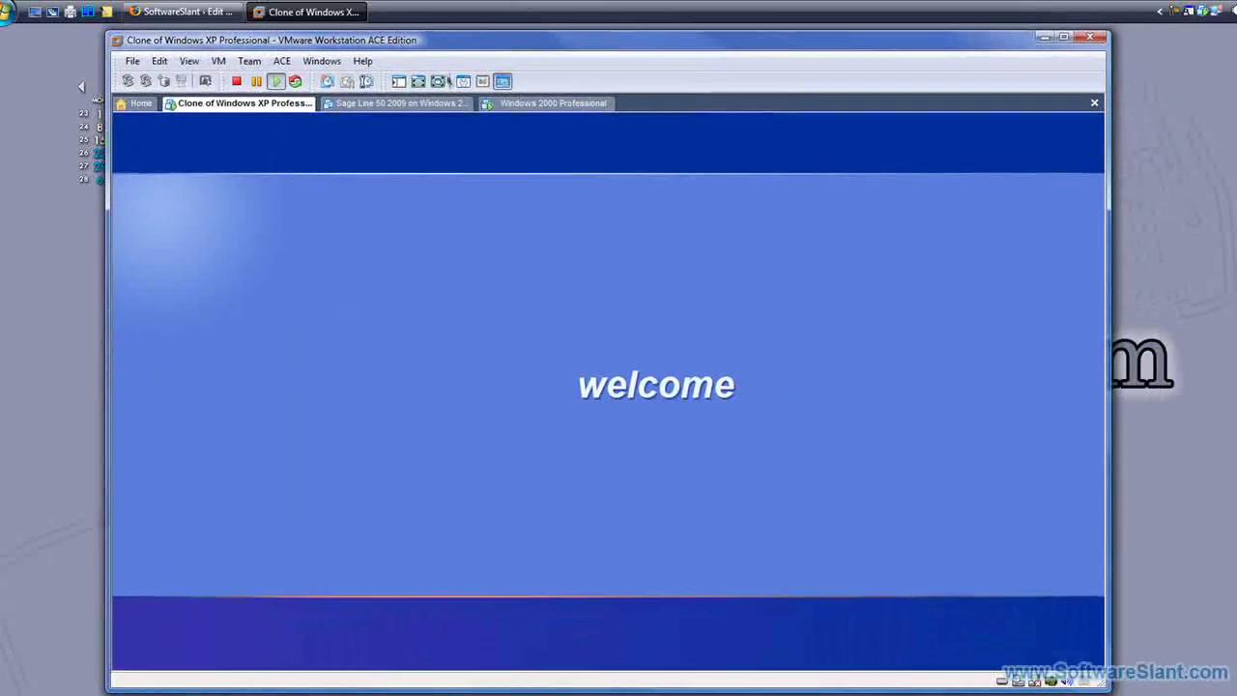
pyautogui.click(537, 104)
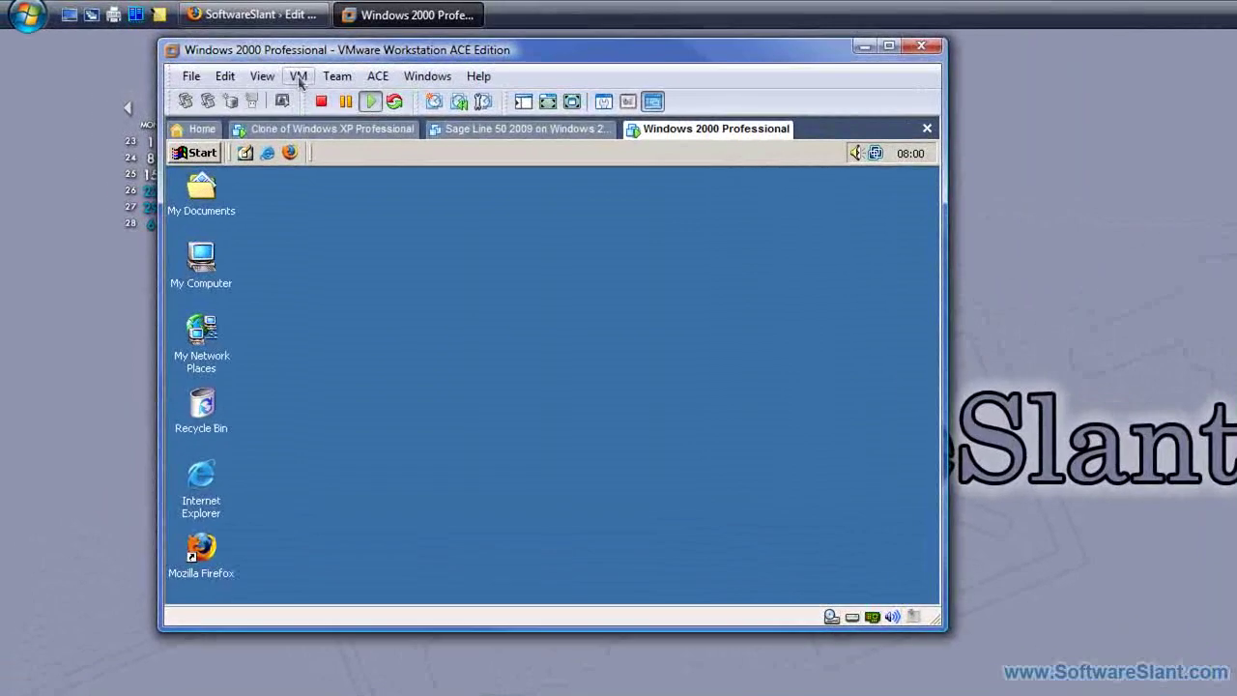
pyautogui.click(218, 61)
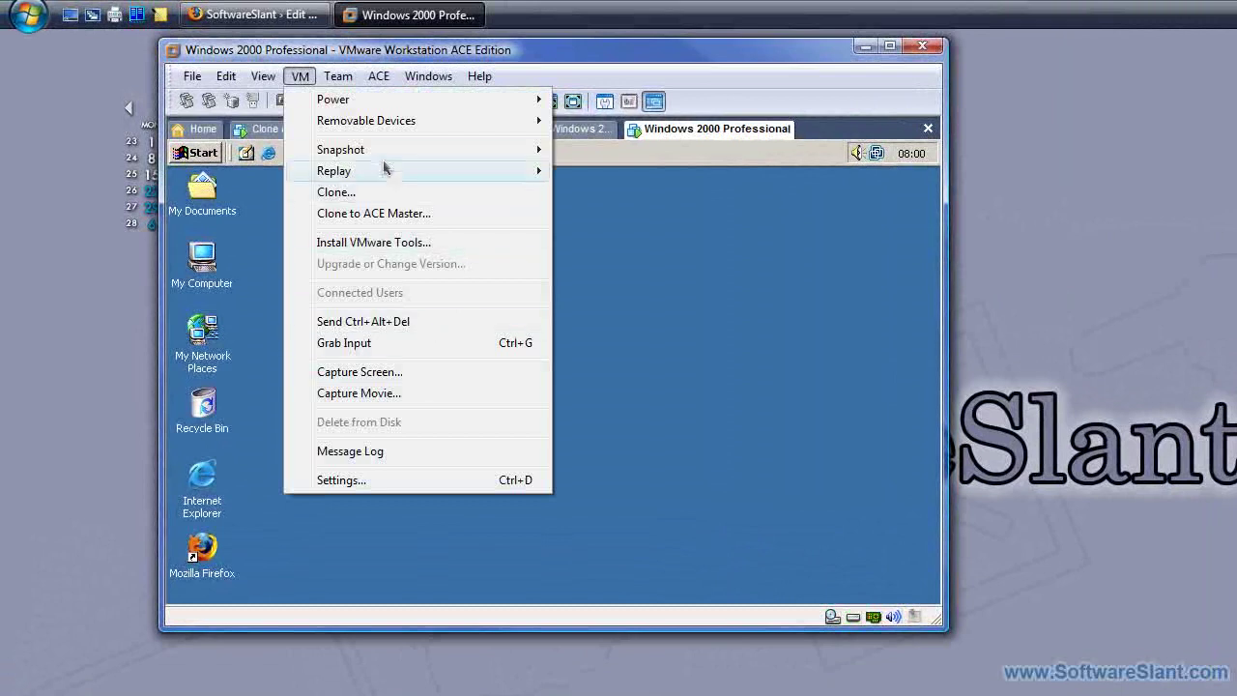
pyautogui.moveTo(381, 157)
pyautogui.click(690, 279)
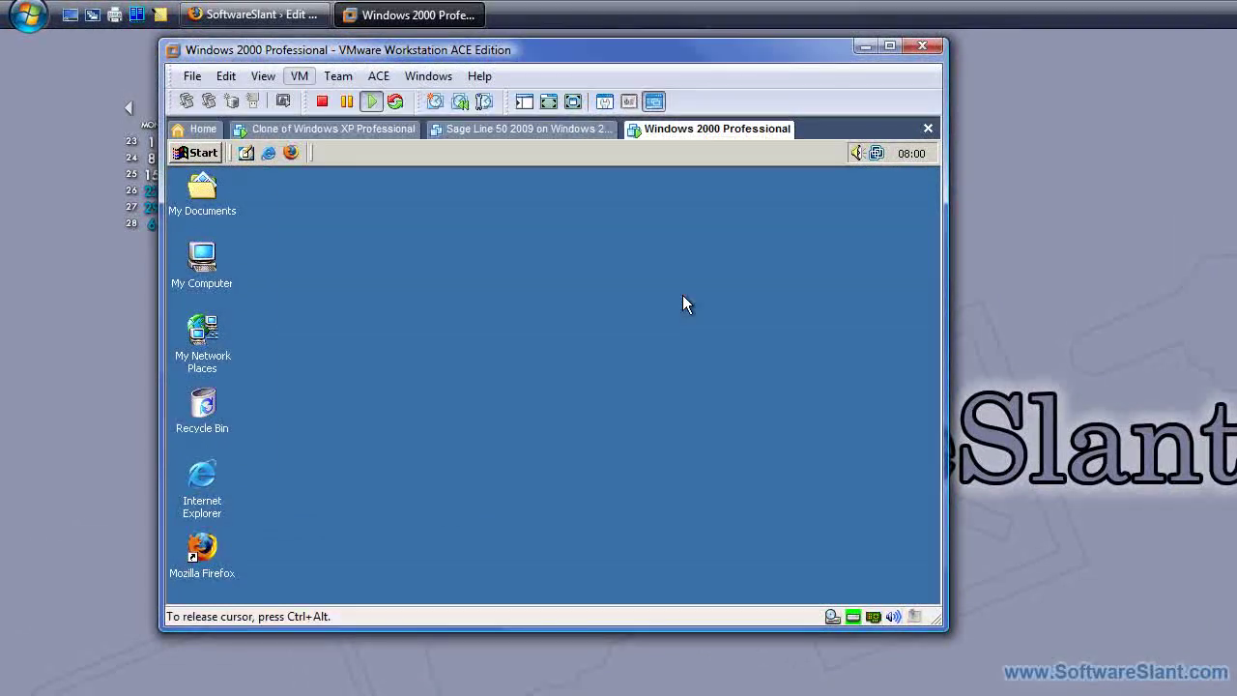
# - Release the cursor from the guest and open the Snapshot Manager for the Windows 2000 Professional machine
pyautogui.hotkey('ctrl', 'alt')
pyautogui.click(337, 75)
pyautogui.moveTo(300, 75)
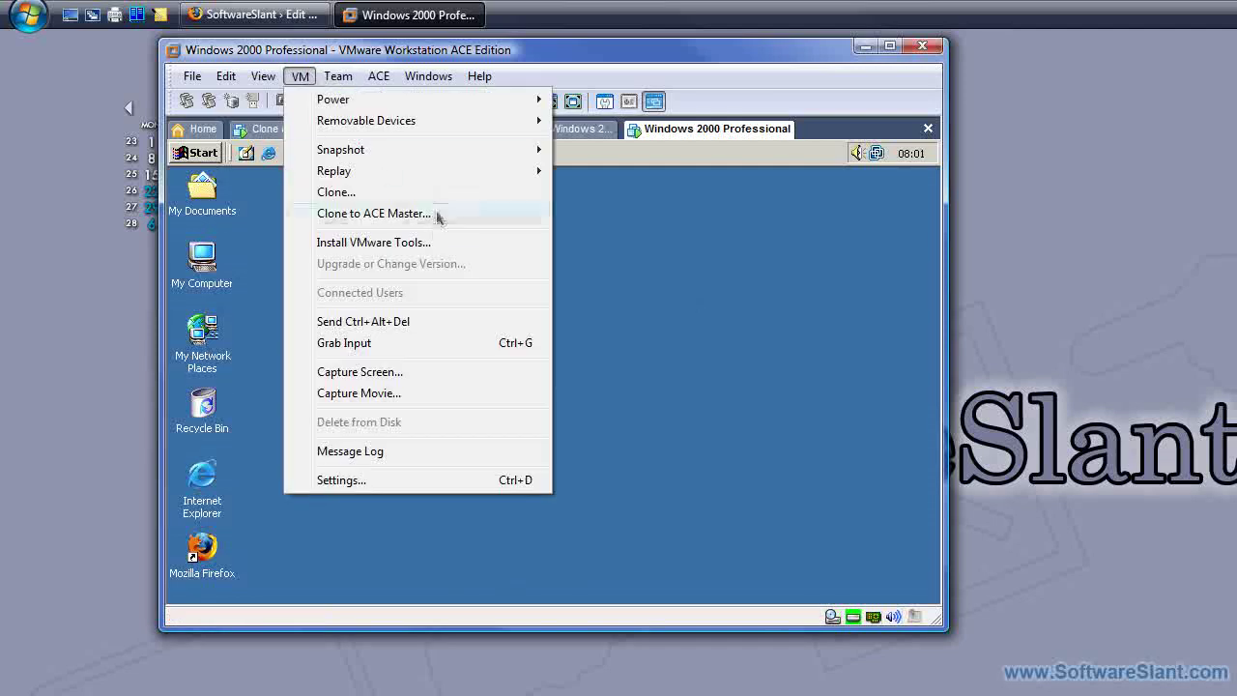
pyautogui.moveTo(458, 152)
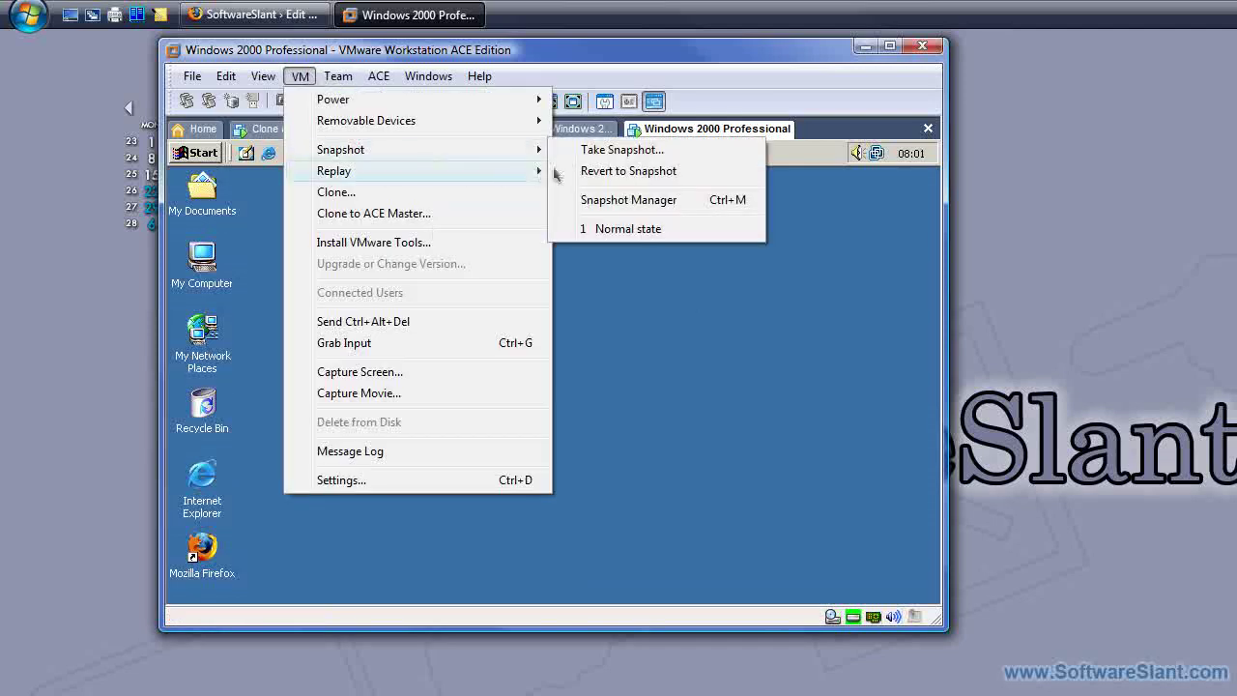
pyautogui.click(634, 199)
# - Delete the "Normal state" snapshot of the Windows 2000 Professional machine and close the Snapshot Manager
pyautogui.click(280, 140)
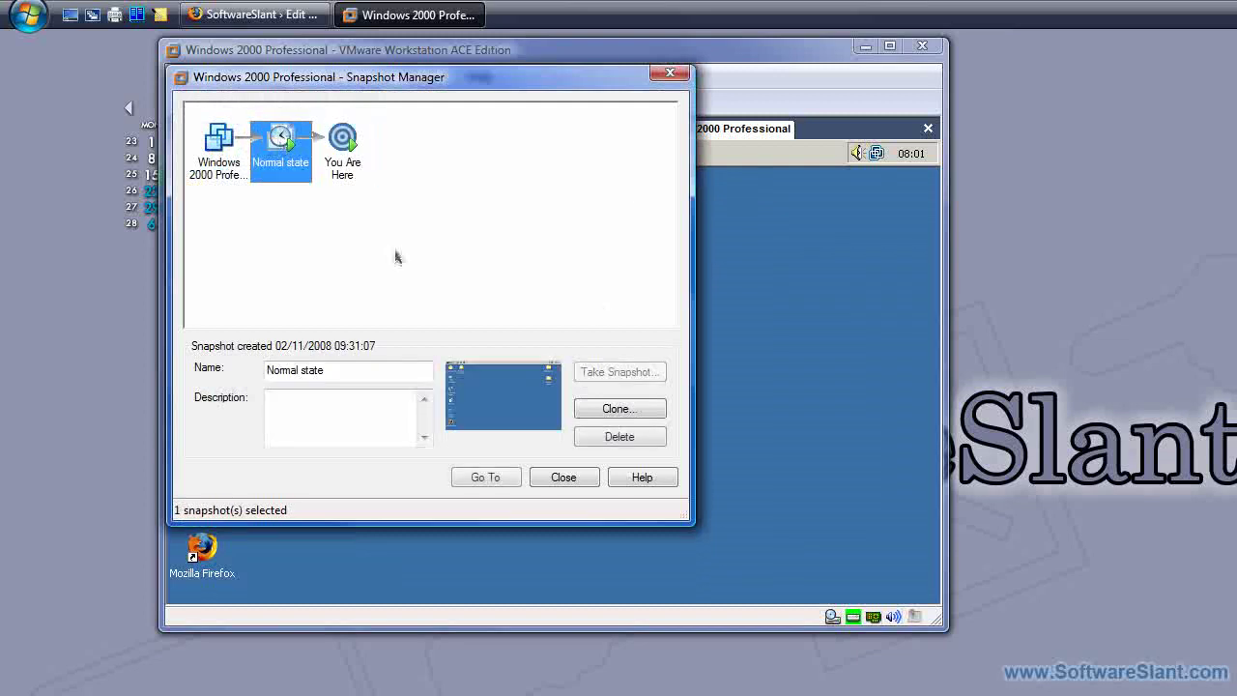
pyautogui.rightClick(261, 152)
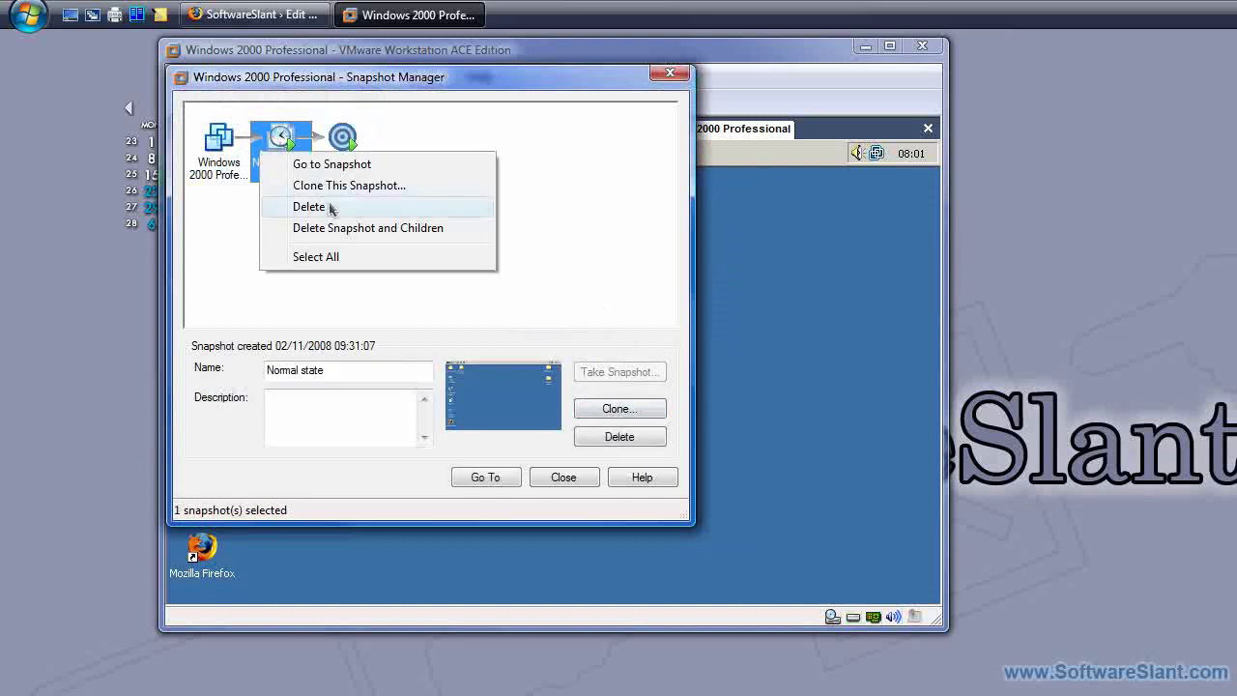
pyautogui.click(319, 205)
pyautogui.click(537, 348)
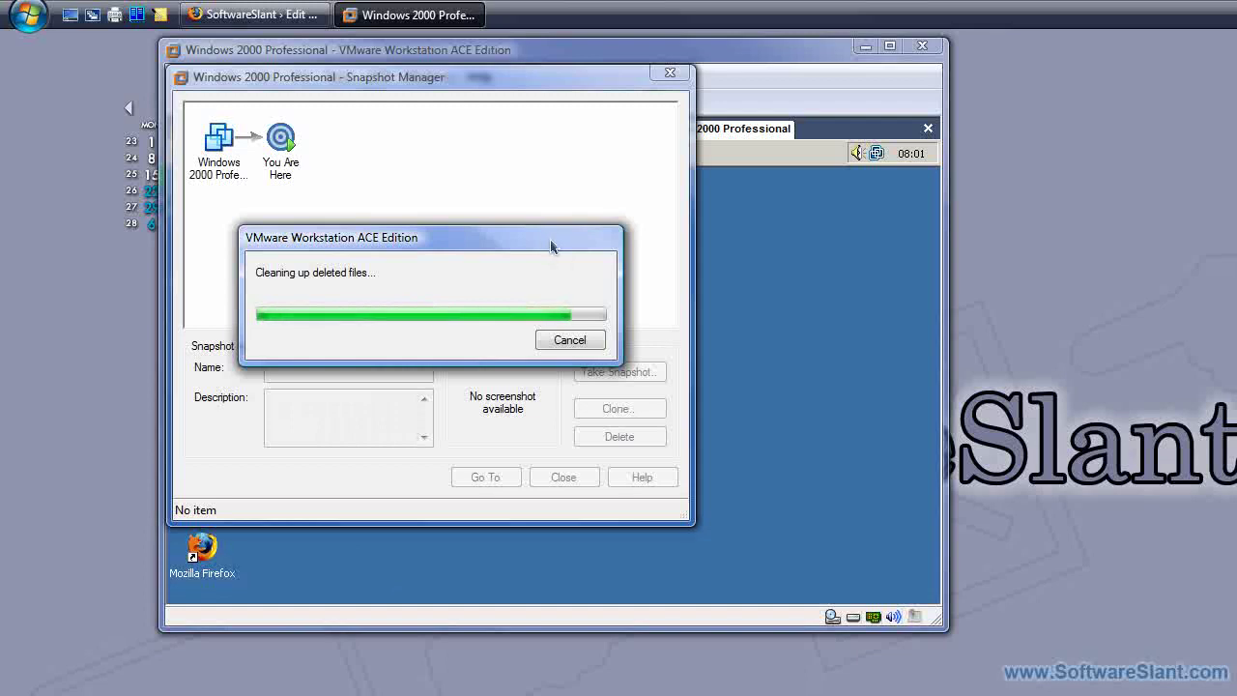
pyautogui.moveTo(544, 246); pyautogui.dragTo(662, 228)
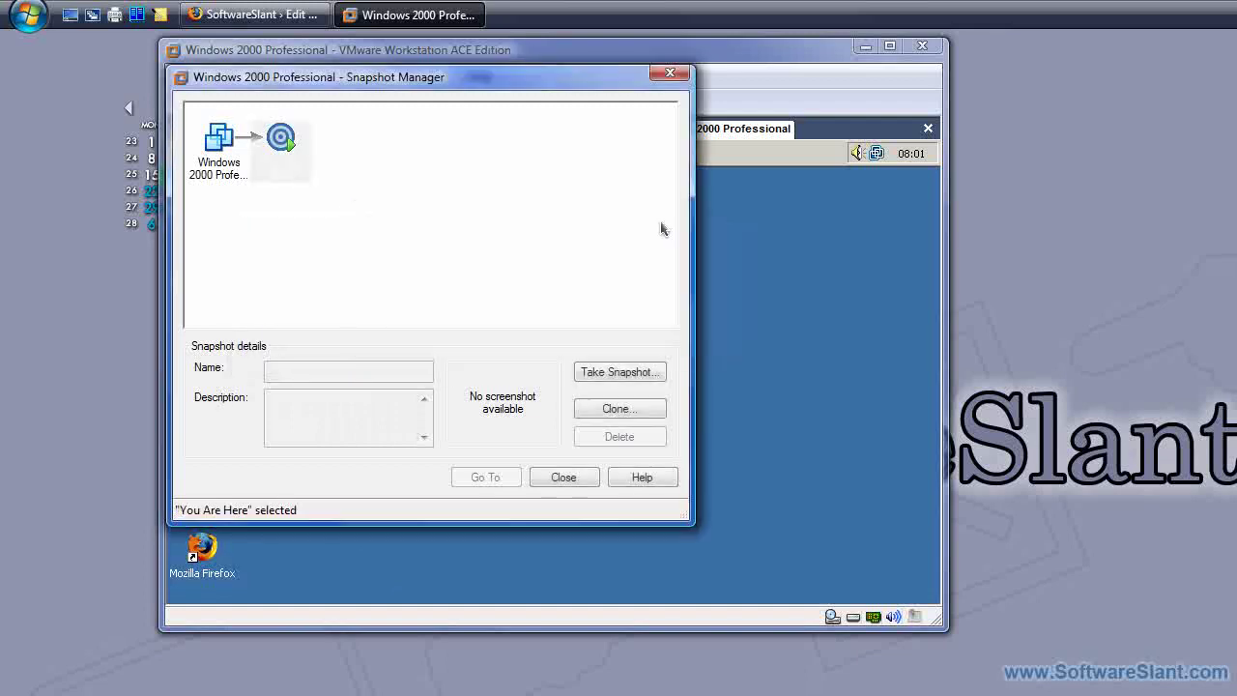
pyautogui.click(551, 479)
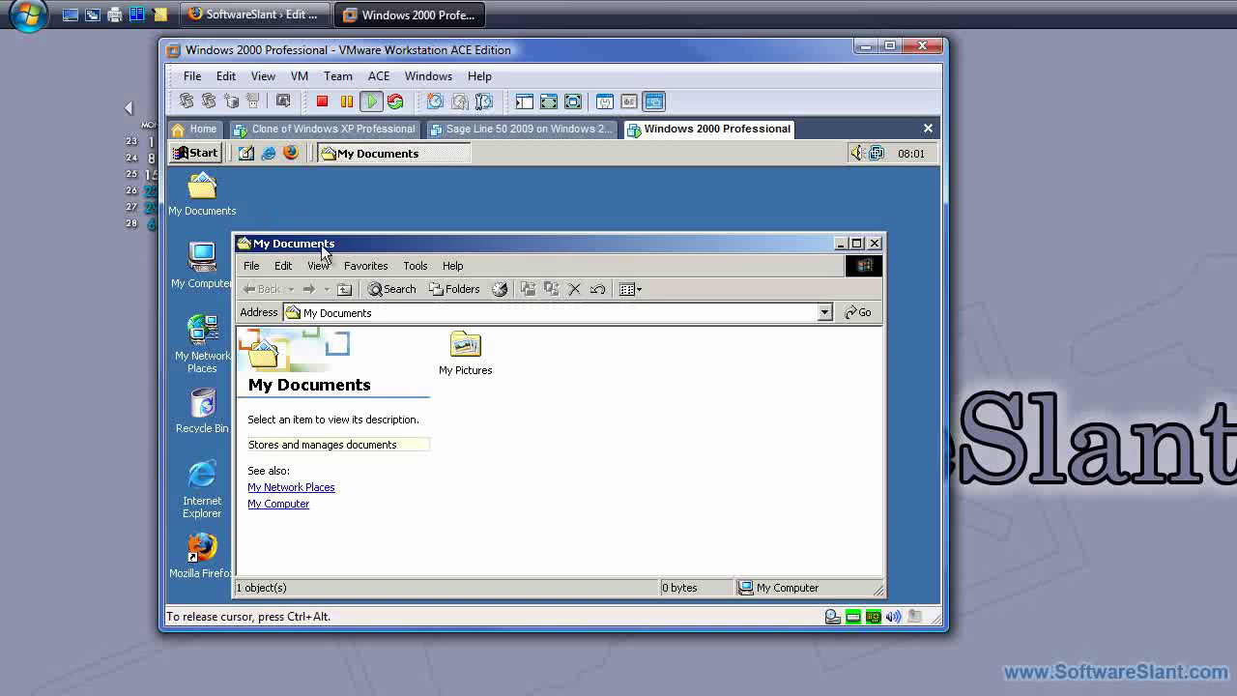
# - Browse in the Windows 2000 guest from My Documents to the Administrator folder under Documents and Settings on drive C:
pyautogui.click(344, 288)
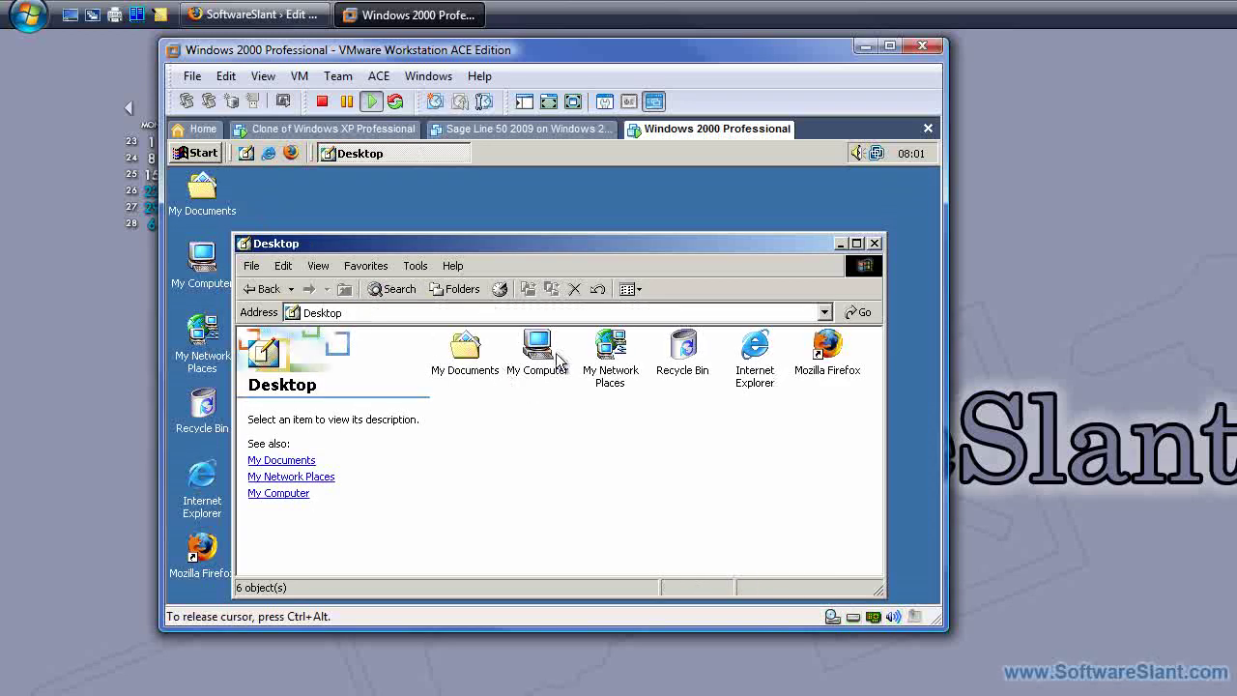
pyautogui.doubleClick(539, 350)
pyautogui.doubleClick(541, 360)
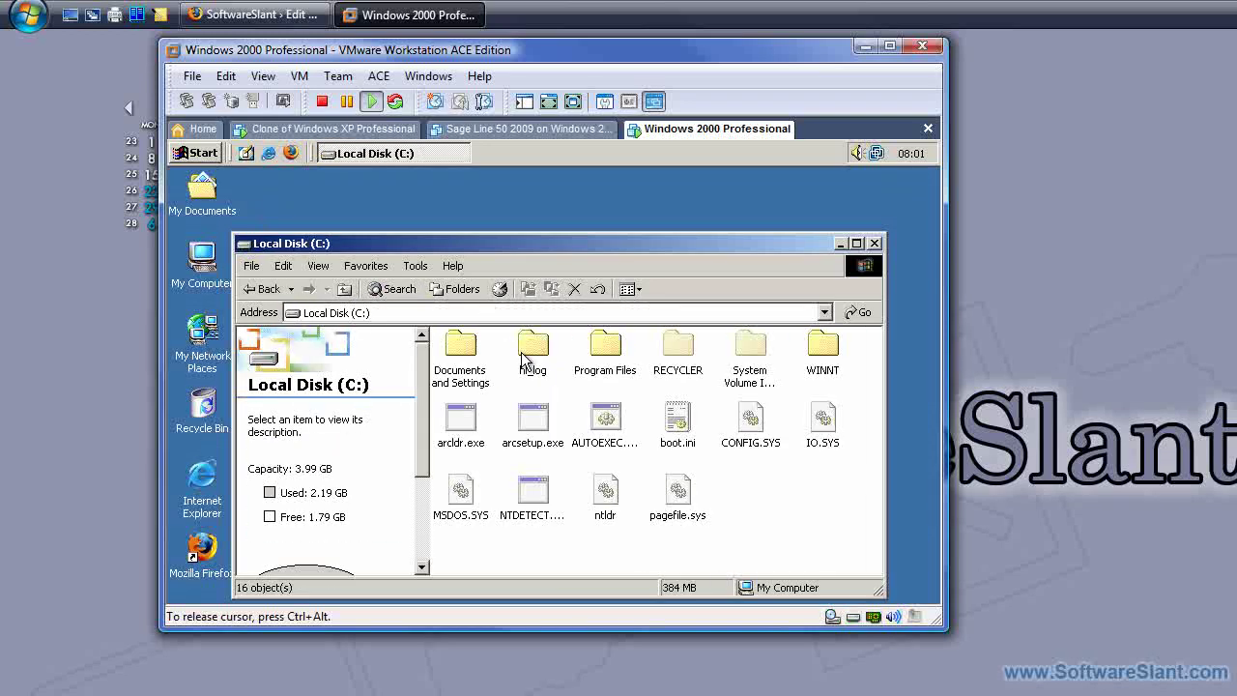
pyautogui.doubleClick(539, 350)
pyautogui.click(345, 288)
pyautogui.doubleClick(472, 354)
pyautogui.doubleClick(474, 355)
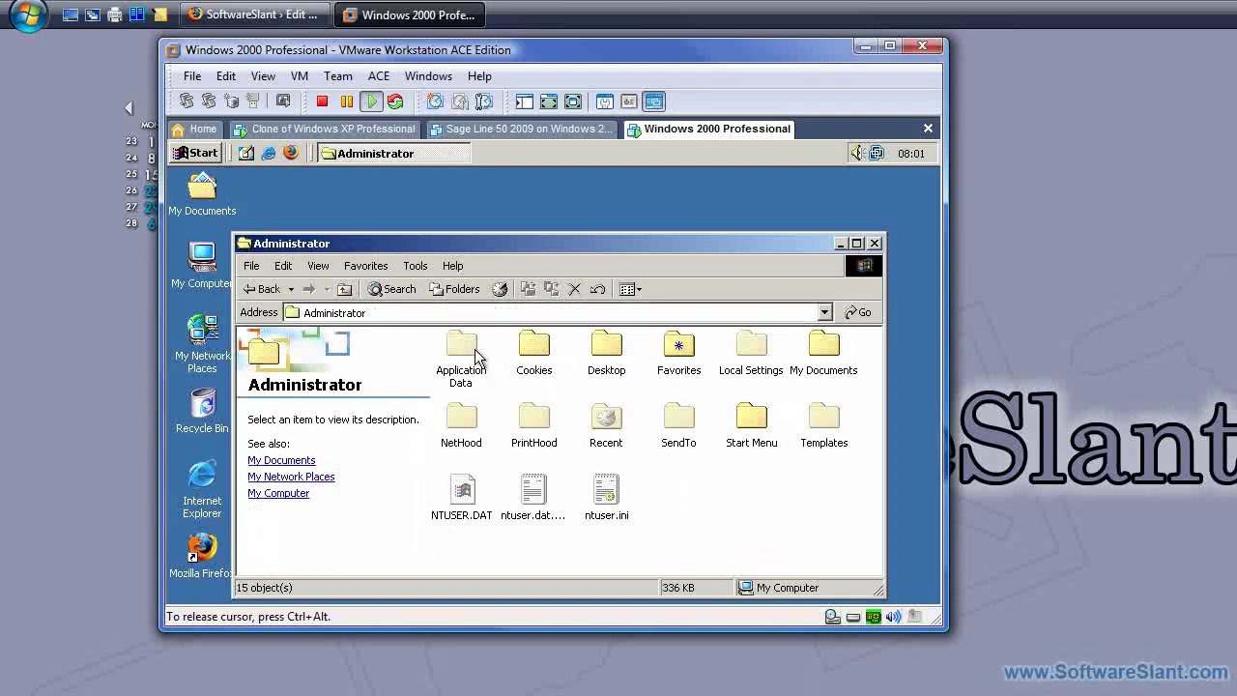
# - Open the Accessories folder inside the Administrator's Start Menu Programs folder
pyautogui.doubleClick(751, 423)
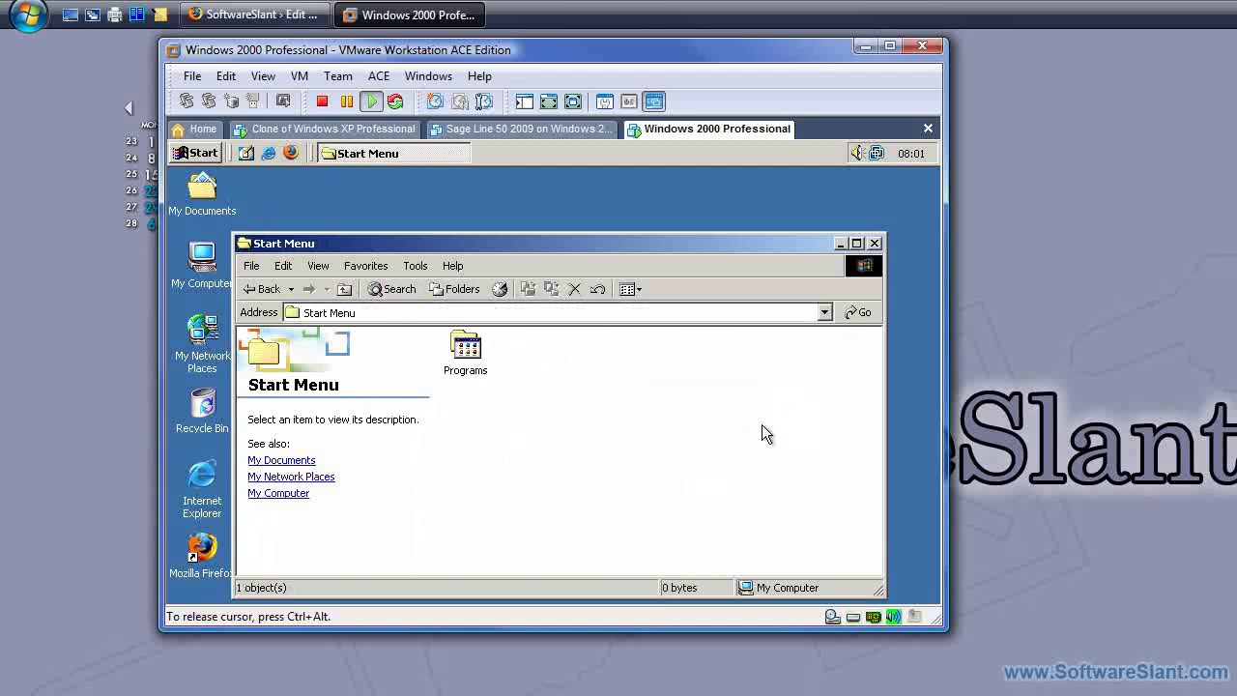
pyautogui.click(481, 364)
pyautogui.doubleClick(466, 353)
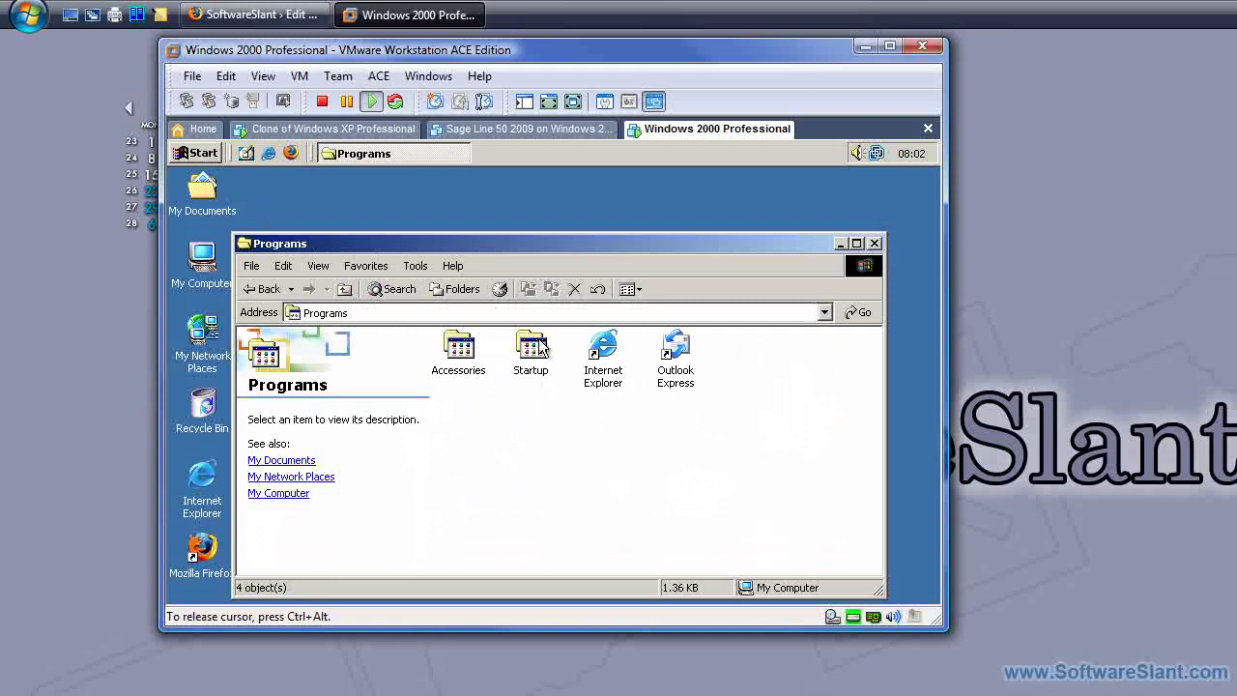
pyautogui.doubleClick(471, 352)
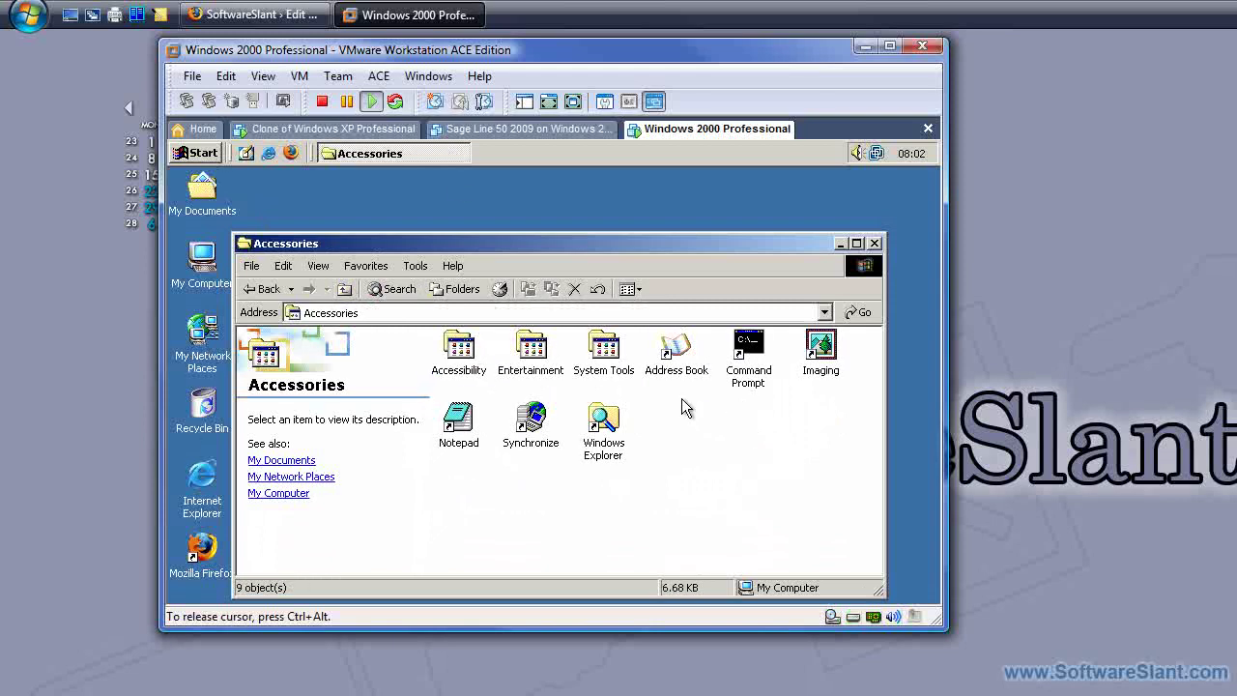
# - Take a snapshot of the Windows 2000 Professional machine named "Testing Sa" and dismiss the background snapshot hint
pyautogui.click(300, 76)
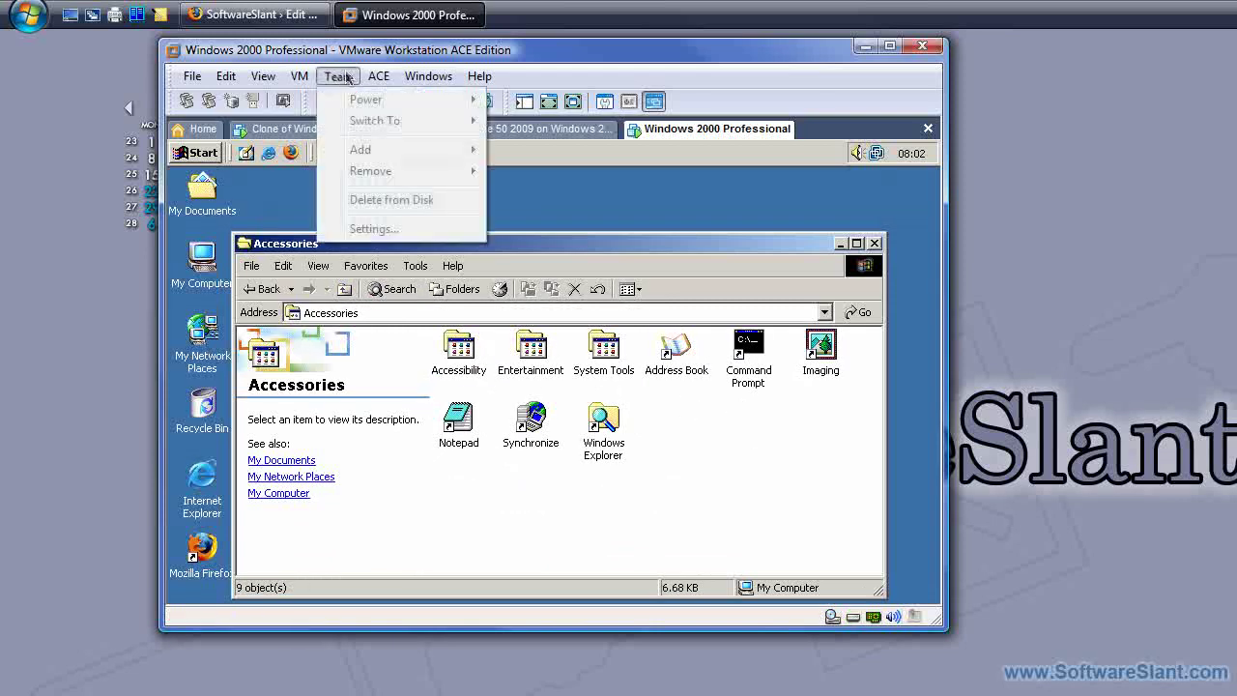
pyautogui.moveTo(367, 159)
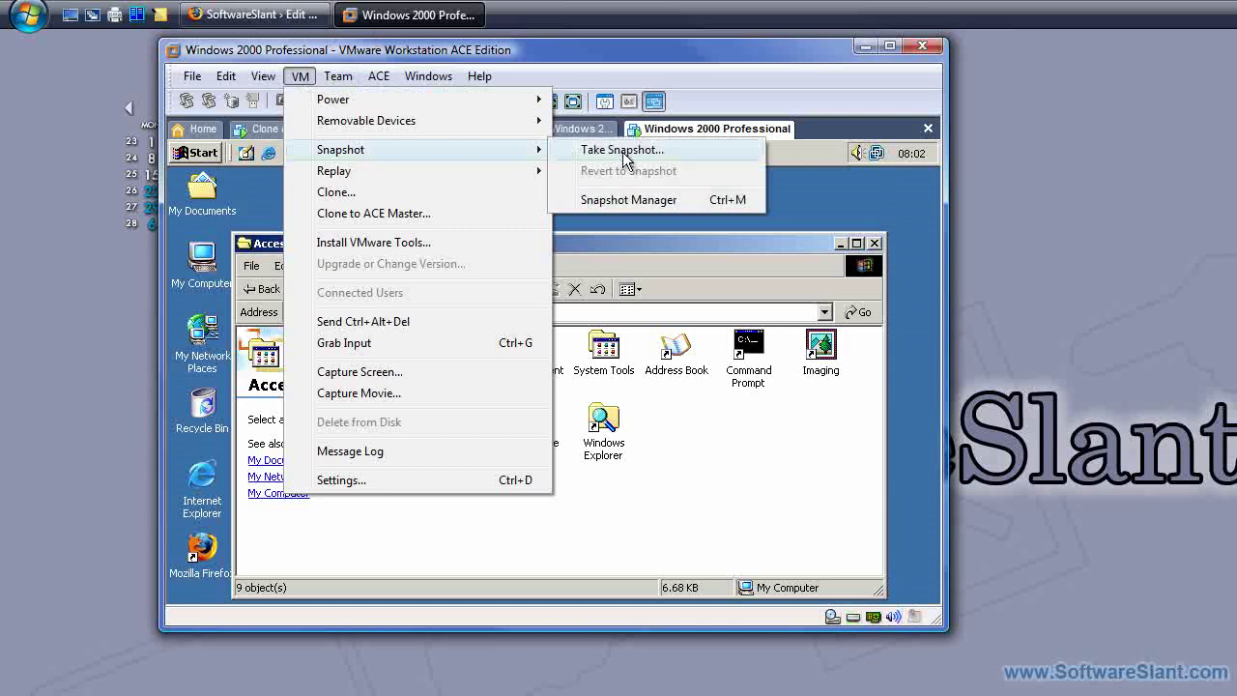
pyautogui.click(623, 155)
pyautogui.write('Testing Sa')
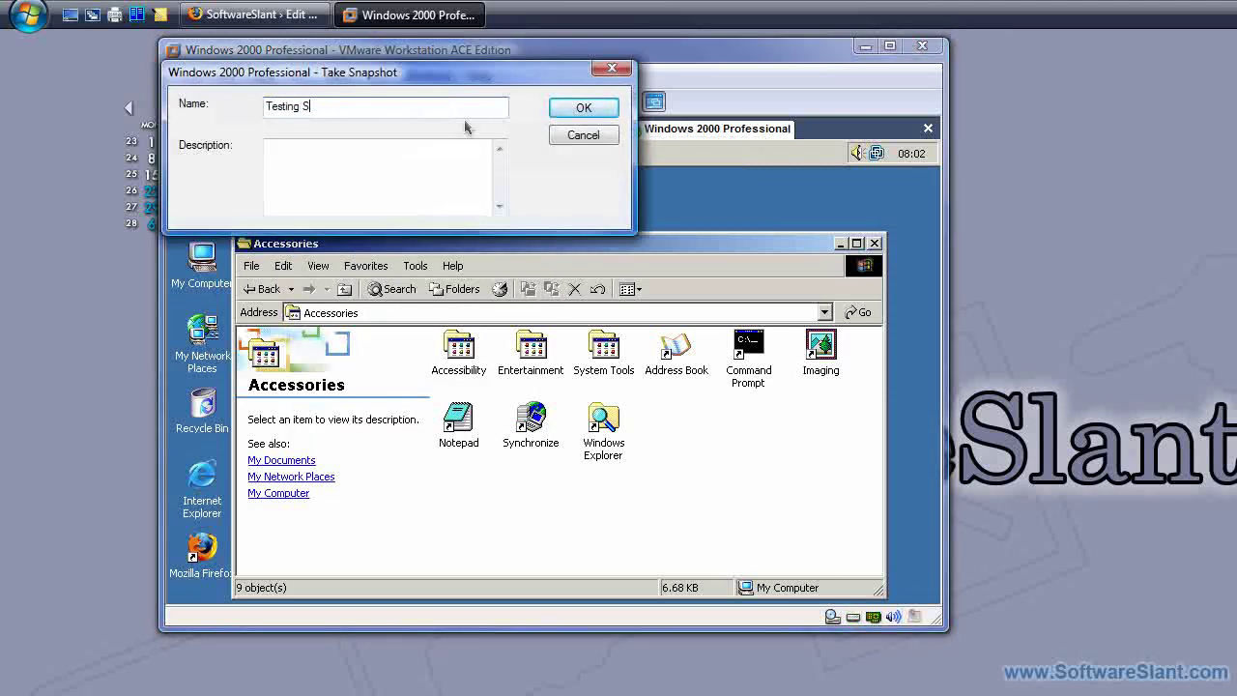
pyautogui.press('Return')
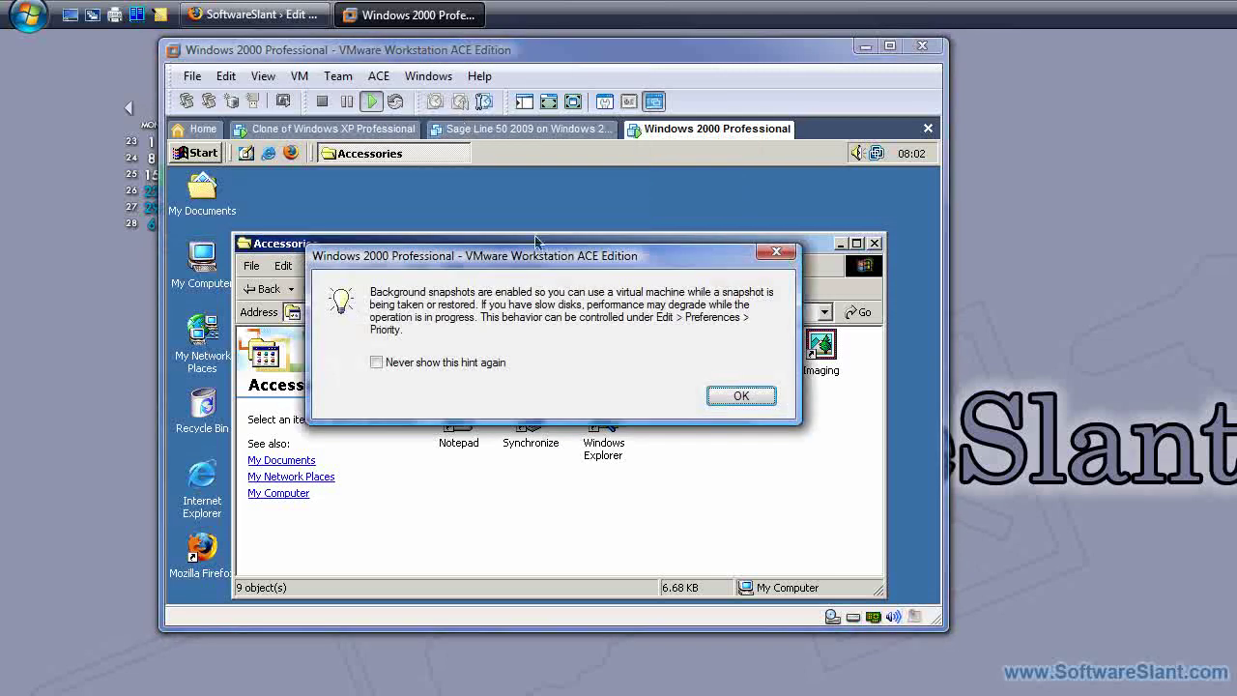
pyautogui.click(739, 397)
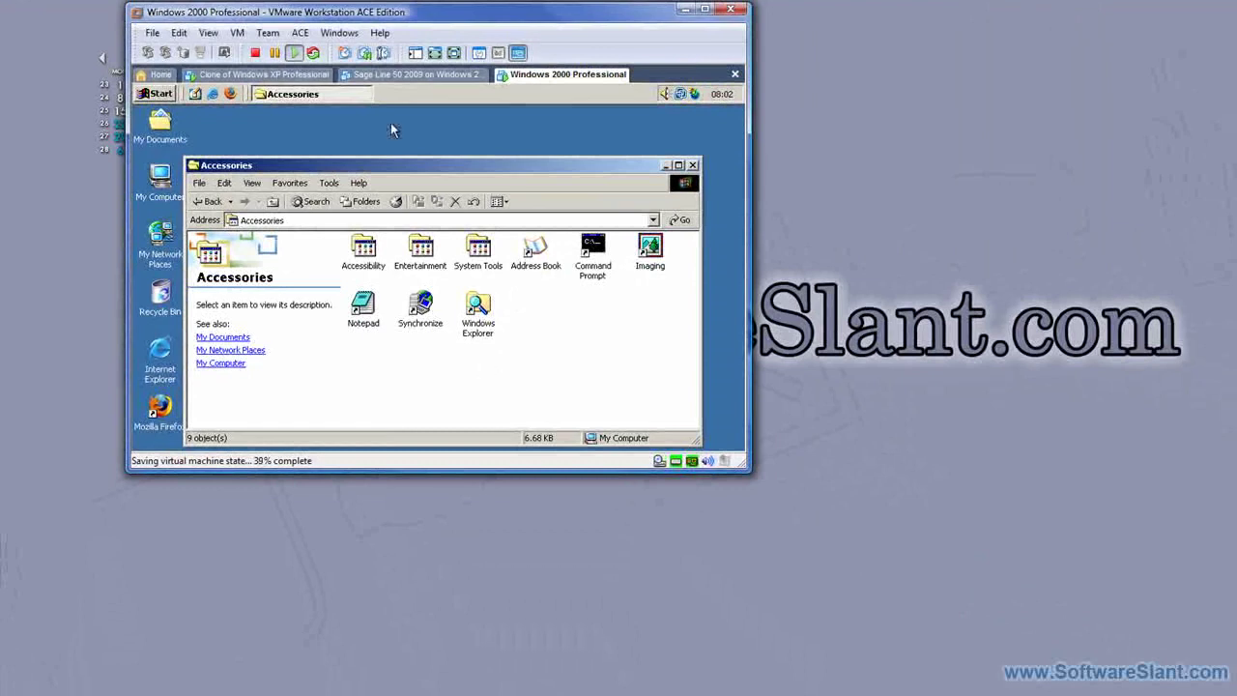
# - Set the Windows XP clone's screen resolution to 1024 by 768 pixels, keep it, and switch to the Windows 2000 Professional machine
pyautogui.click(294, 81)
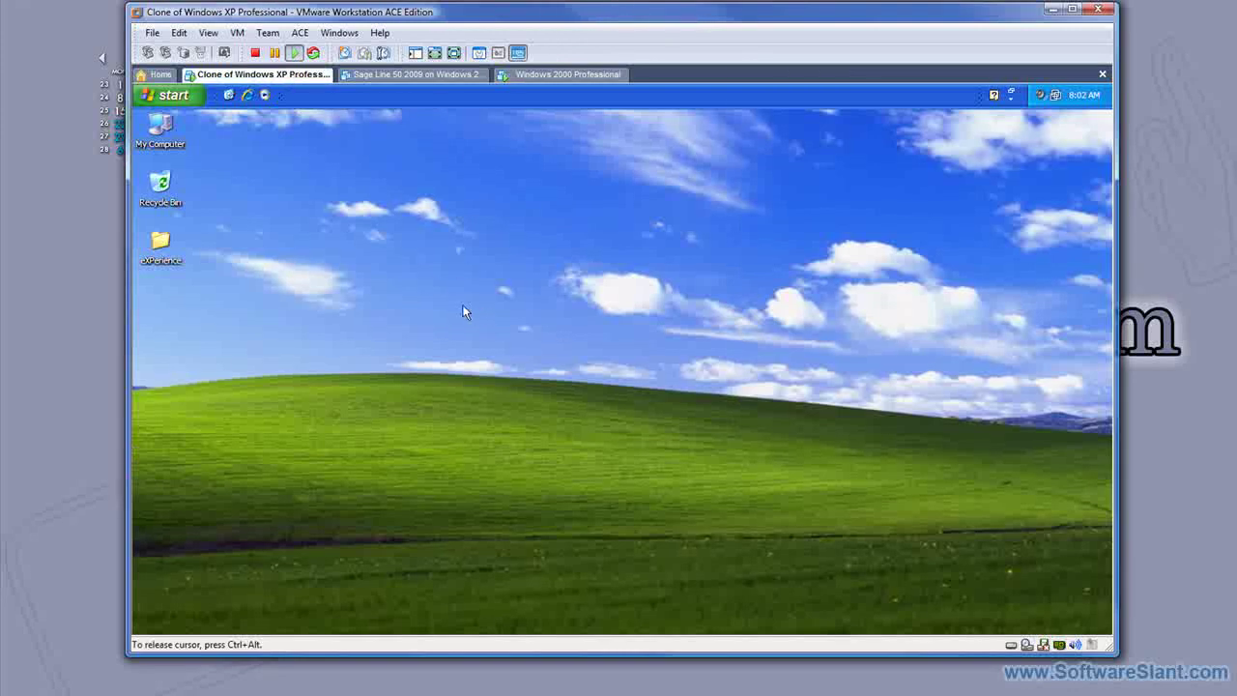
pyautogui.rightClick(429, 273)
pyautogui.click(464, 373)
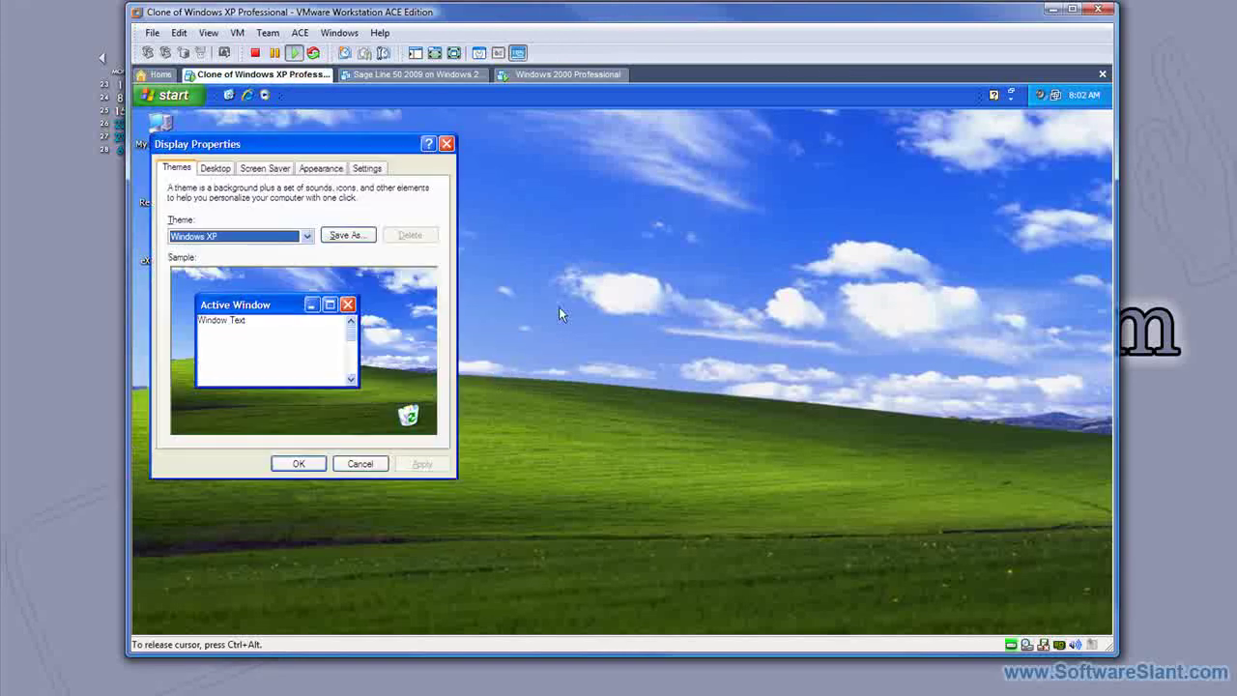
pyautogui.click(366, 168)
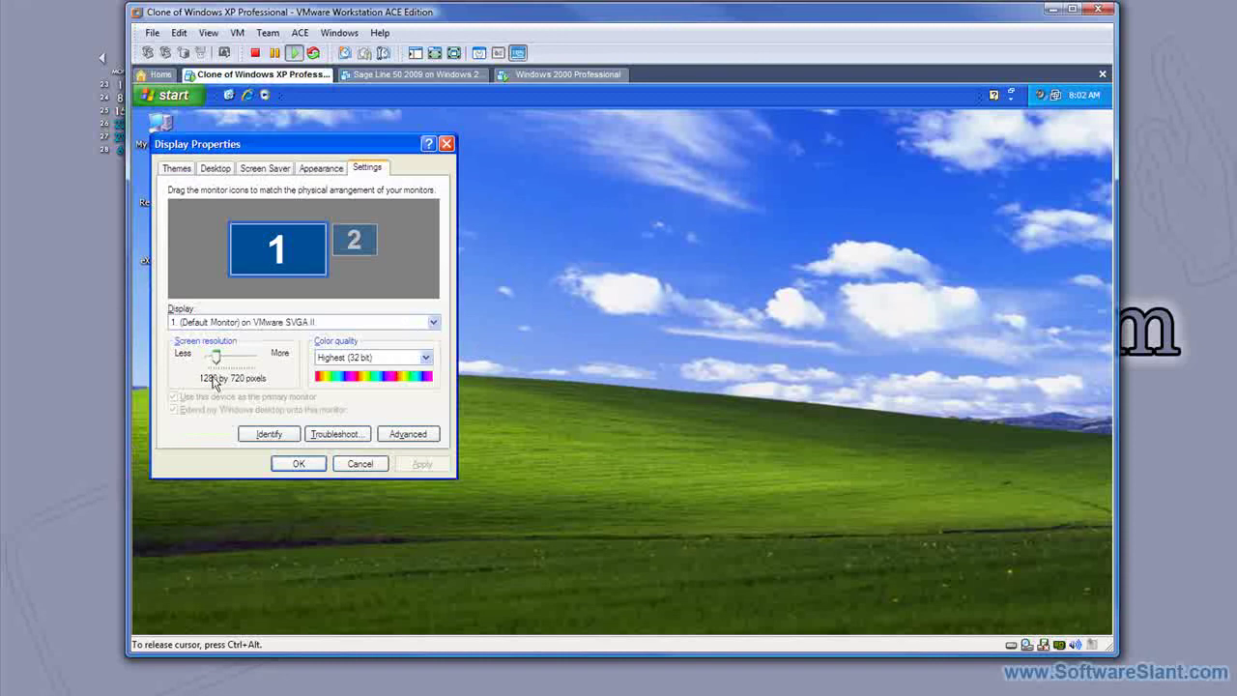
pyautogui.moveTo(214, 357); pyautogui.dragTo(211, 360)
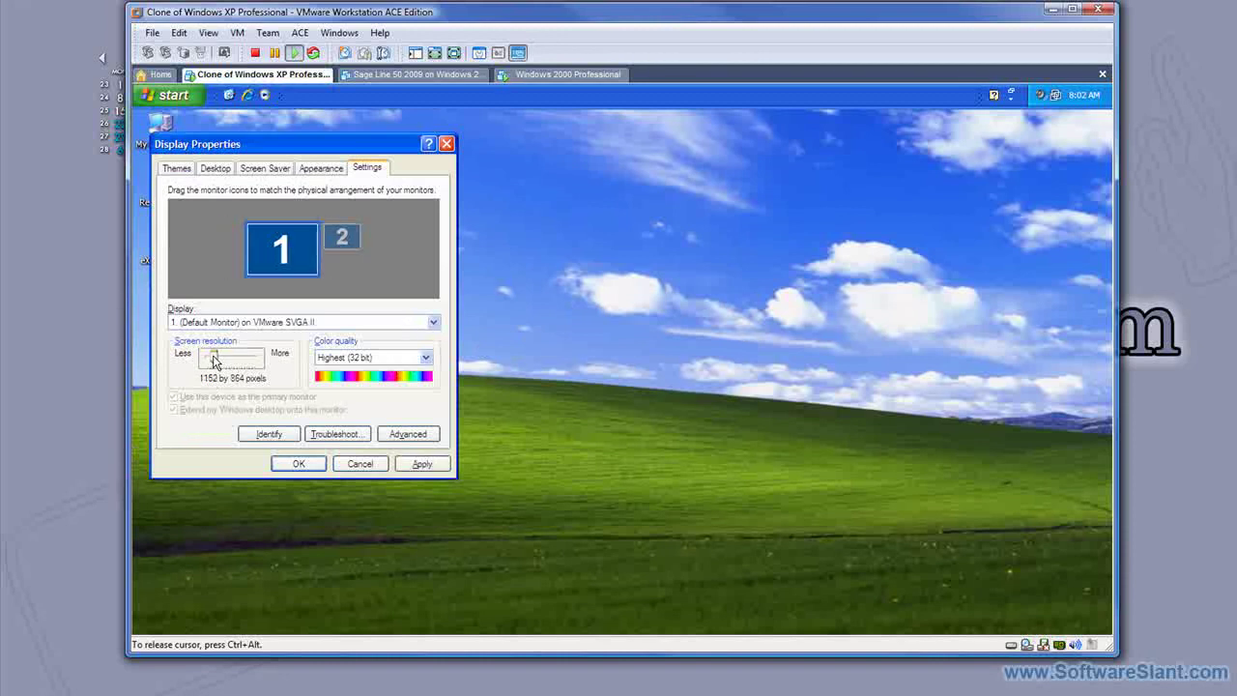
pyautogui.press('Left')
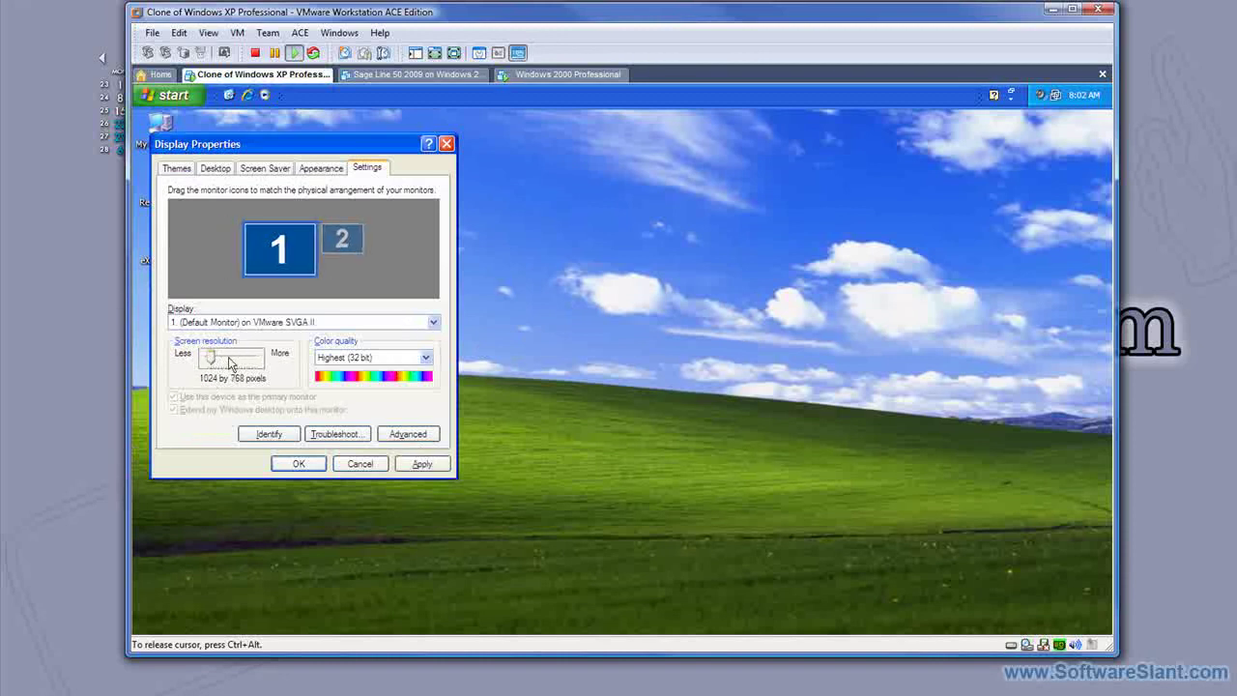
pyautogui.click(423, 464)
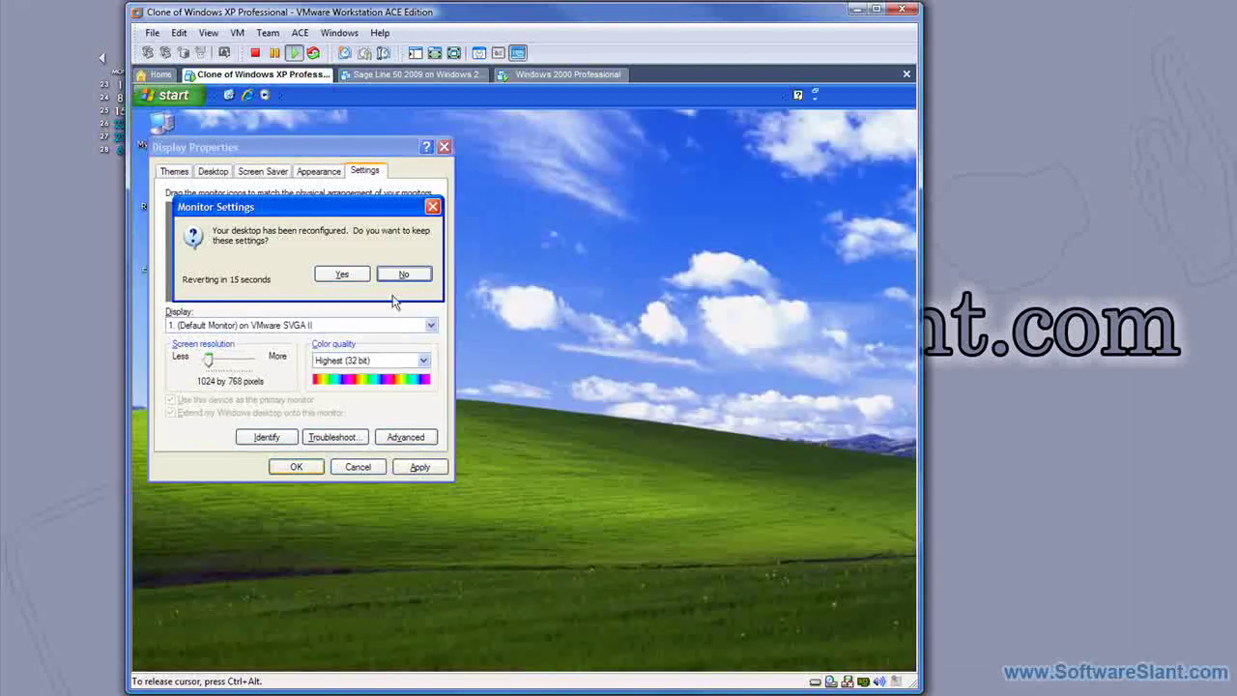
pyautogui.click(341, 276)
pyautogui.press('Return')
pyautogui.click(543, 74)
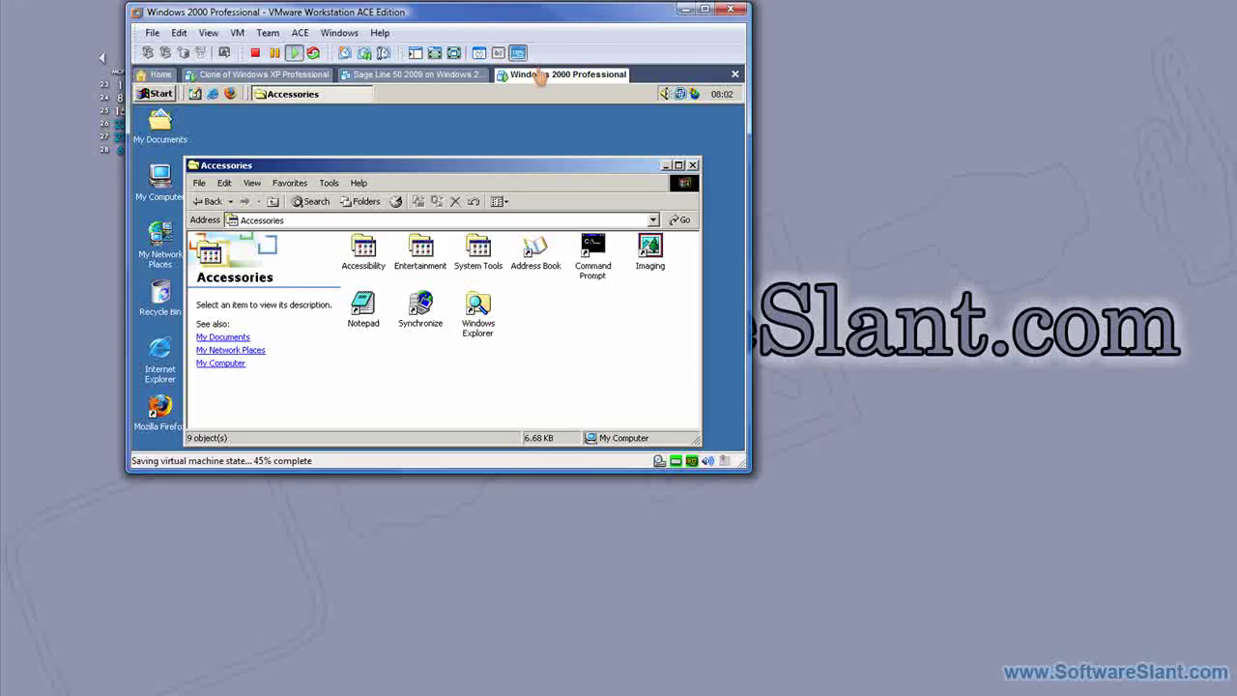
# - Set the Windows XP clone's screen resolution to 800 by 600 pixels and keep the new display settings
pyautogui.click(295, 74)
pyautogui.rightClick(432, 275)
pyautogui.click(497, 364)
pyautogui.click(369, 171)
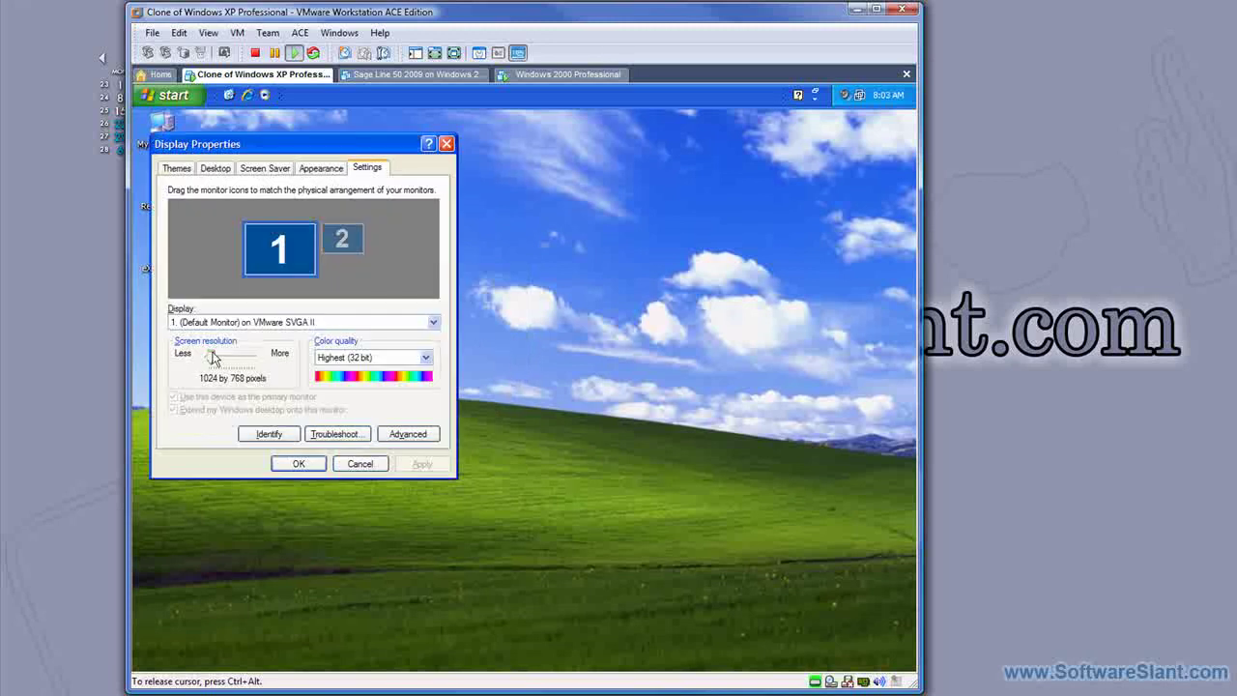
pyautogui.moveTo(211, 358); pyautogui.dragTo(203, 357)
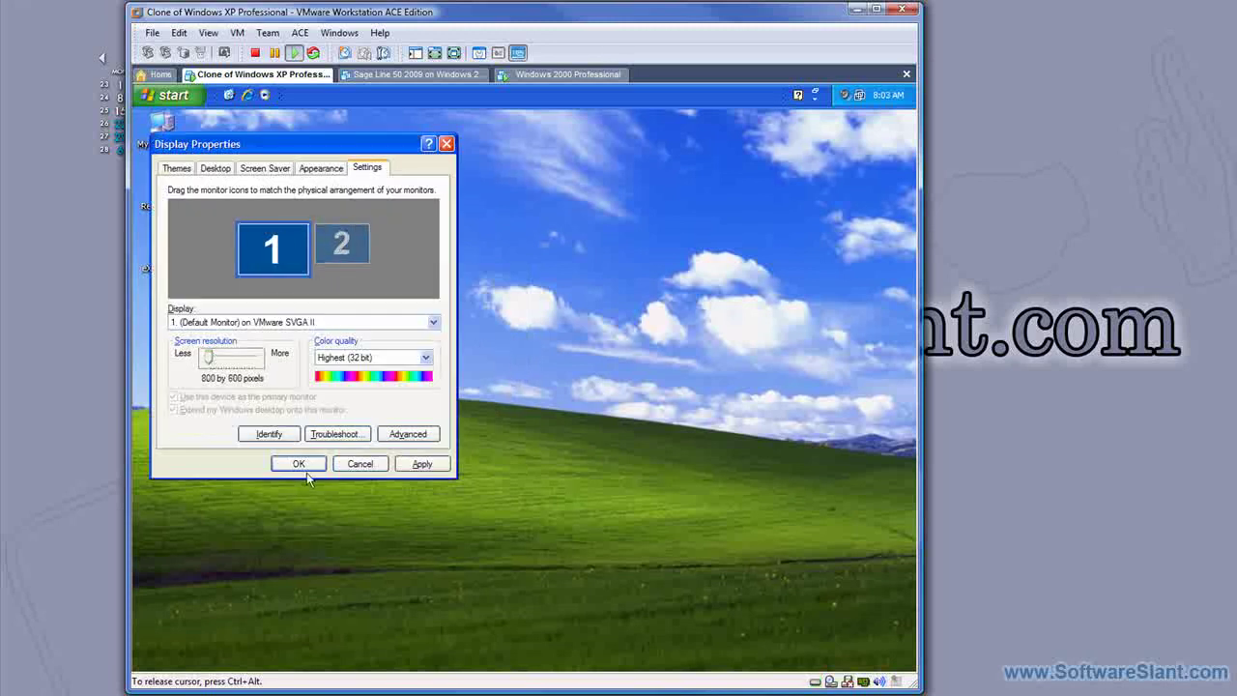
pyautogui.click(302, 465)
pyautogui.click(340, 259)
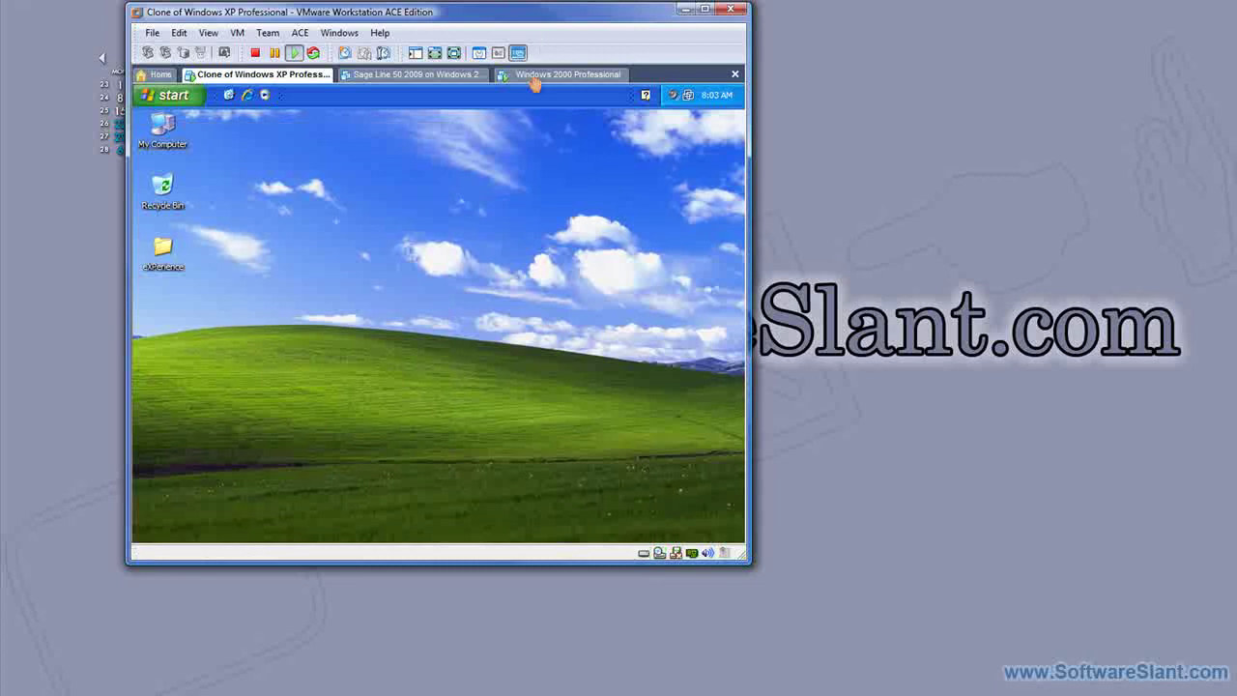
# - Switch between the Windows 2000, Sage Line 50 and Windows XP clone machines to compare how they are displayed
pyautogui.click(536, 78)
pyautogui.click(370, 76)
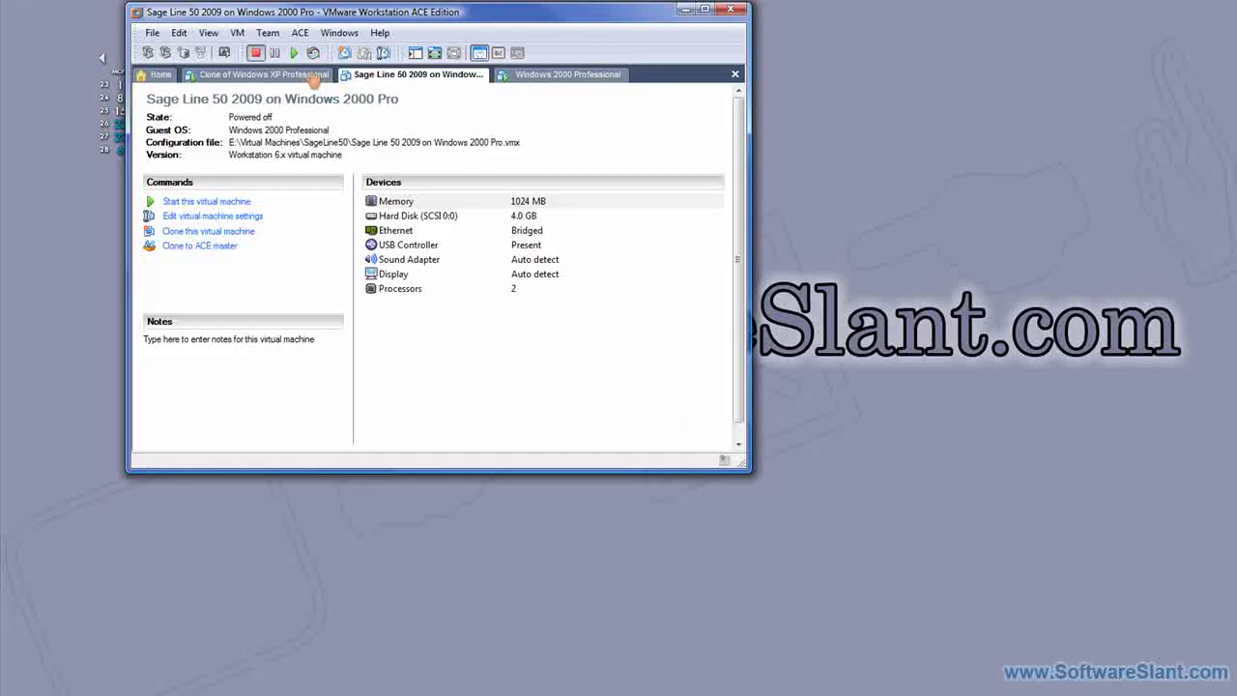
pyautogui.click(263, 75)
pyautogui.click(521, 76)
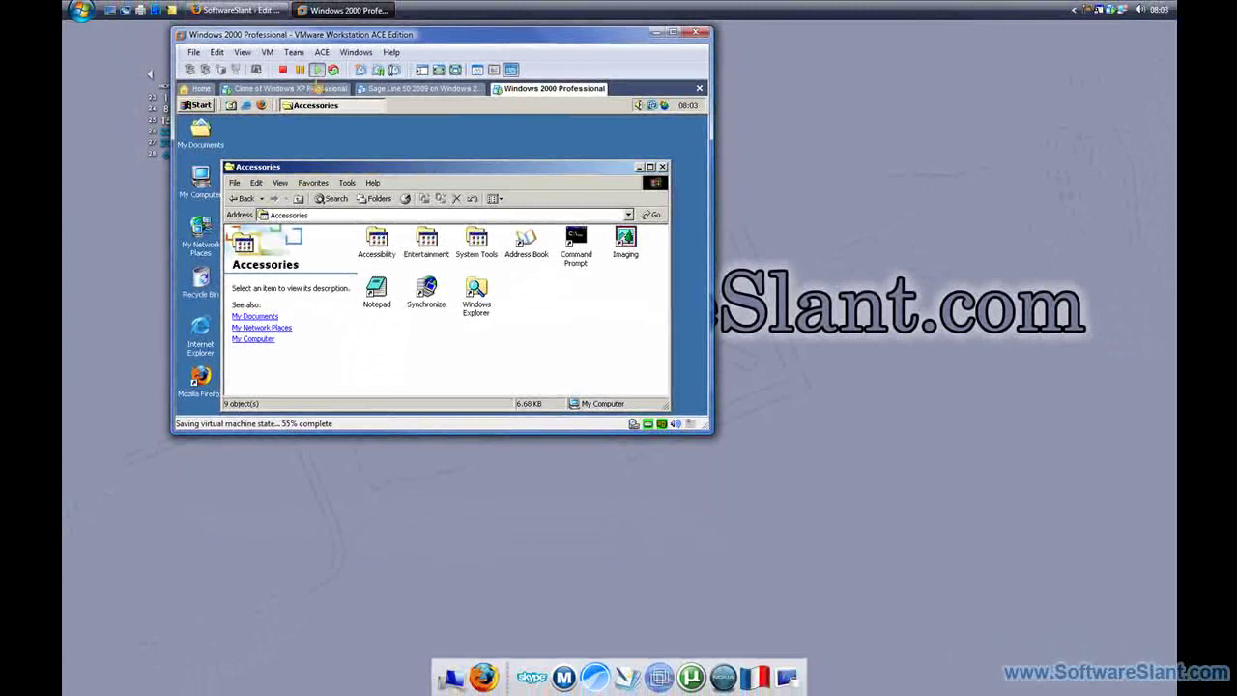
# - Review the System Properties of the Windows XP clone, including the remote settings, and close them along with My Computer
pyautogui.click(316, 89)
pyautogui.click(387, 191)
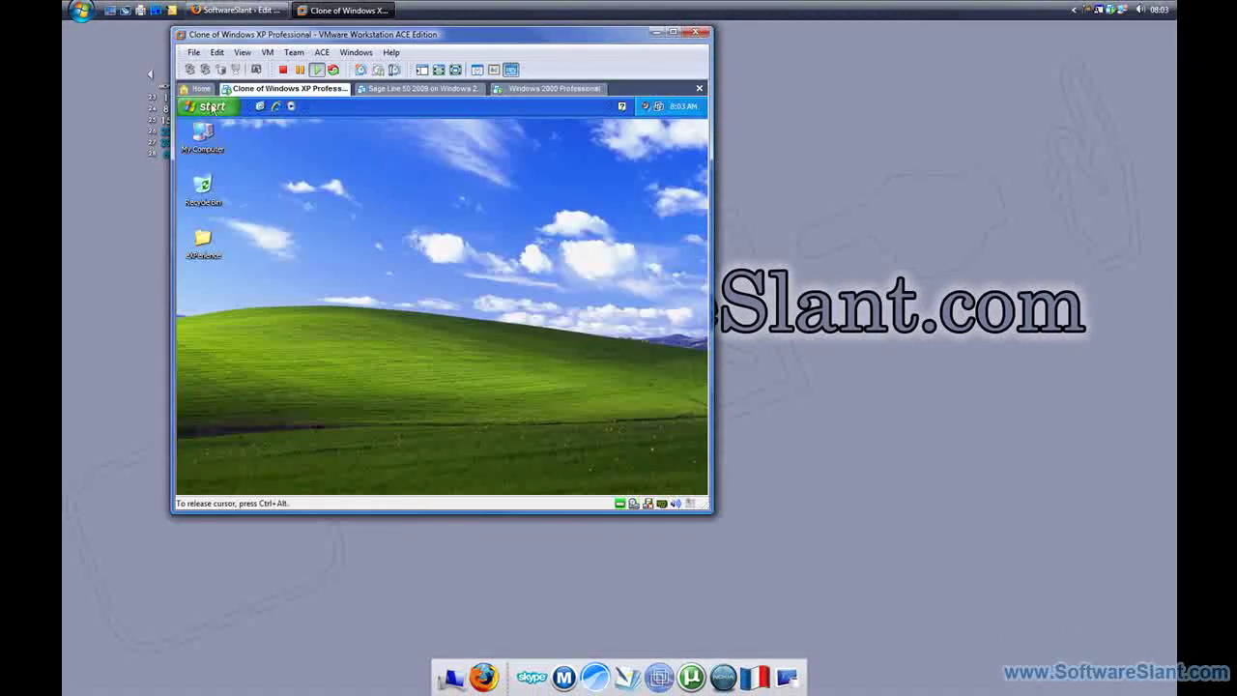
pyautogui.press('super')
pyautogui.click(378, 213)
pyautogui.press('super+Pause')
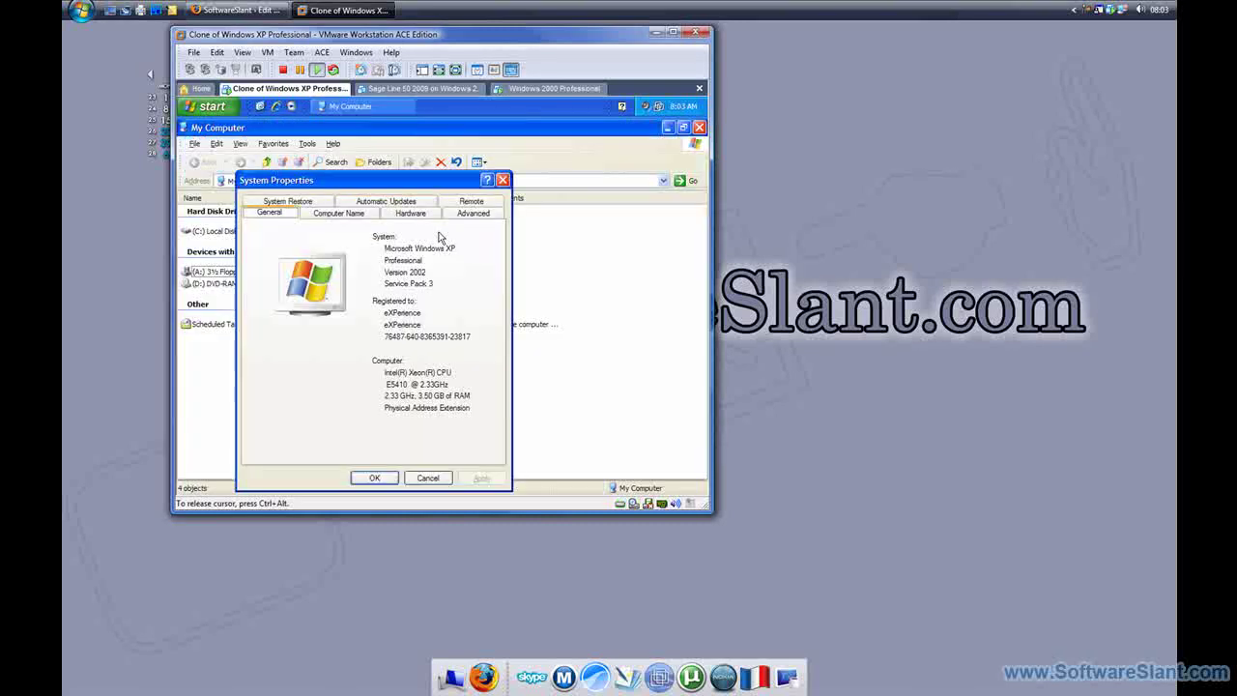
pyautogui.click(410, 213)
pyautogui.click(339, 213)
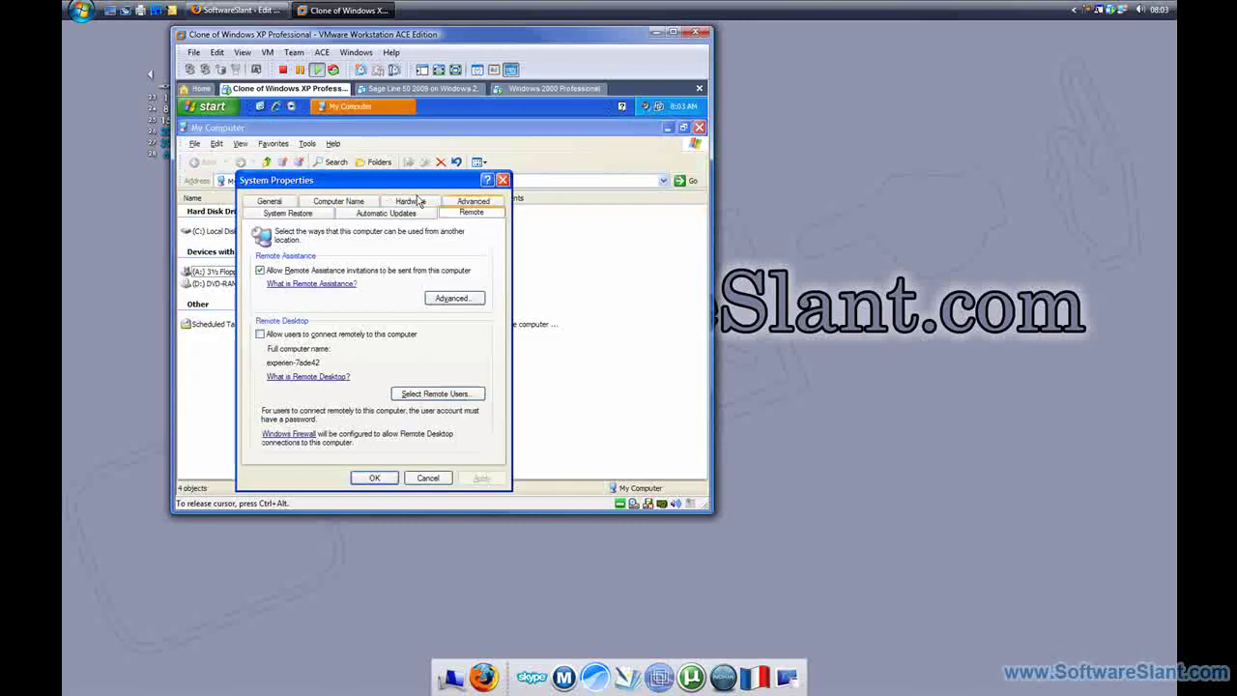
pyautogui.click(450, 203)
pyautogui.click(503, 180)
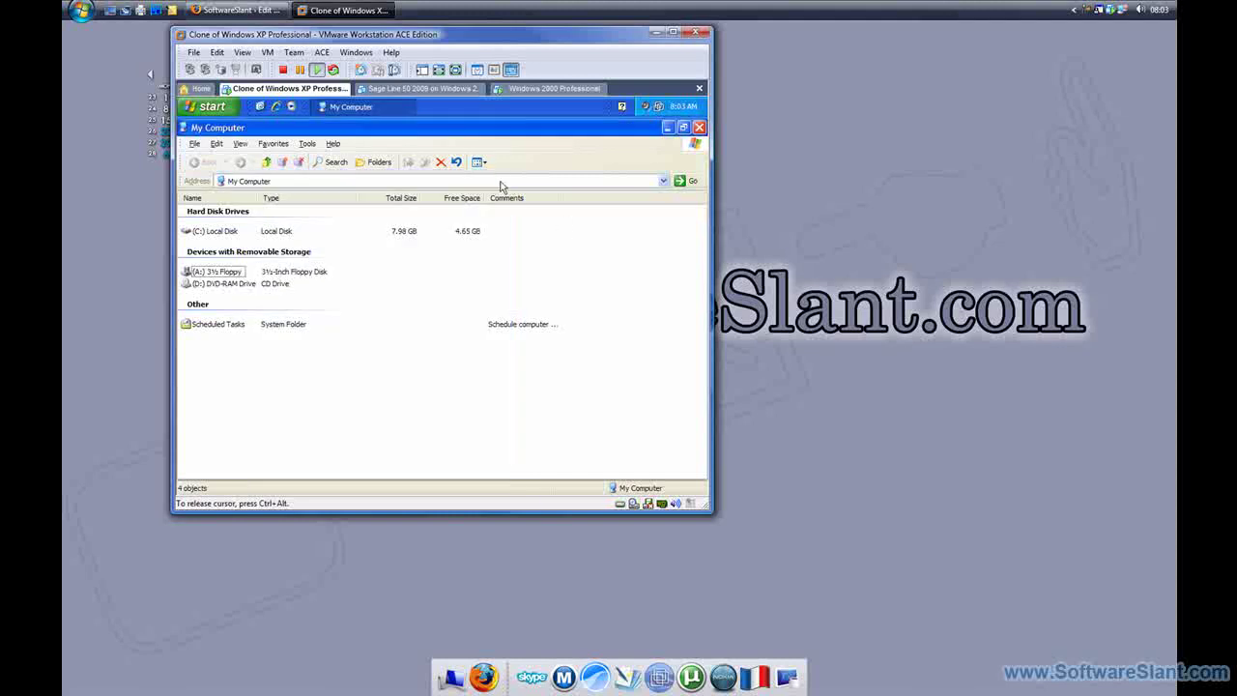
pyautogui.click(699, 127)
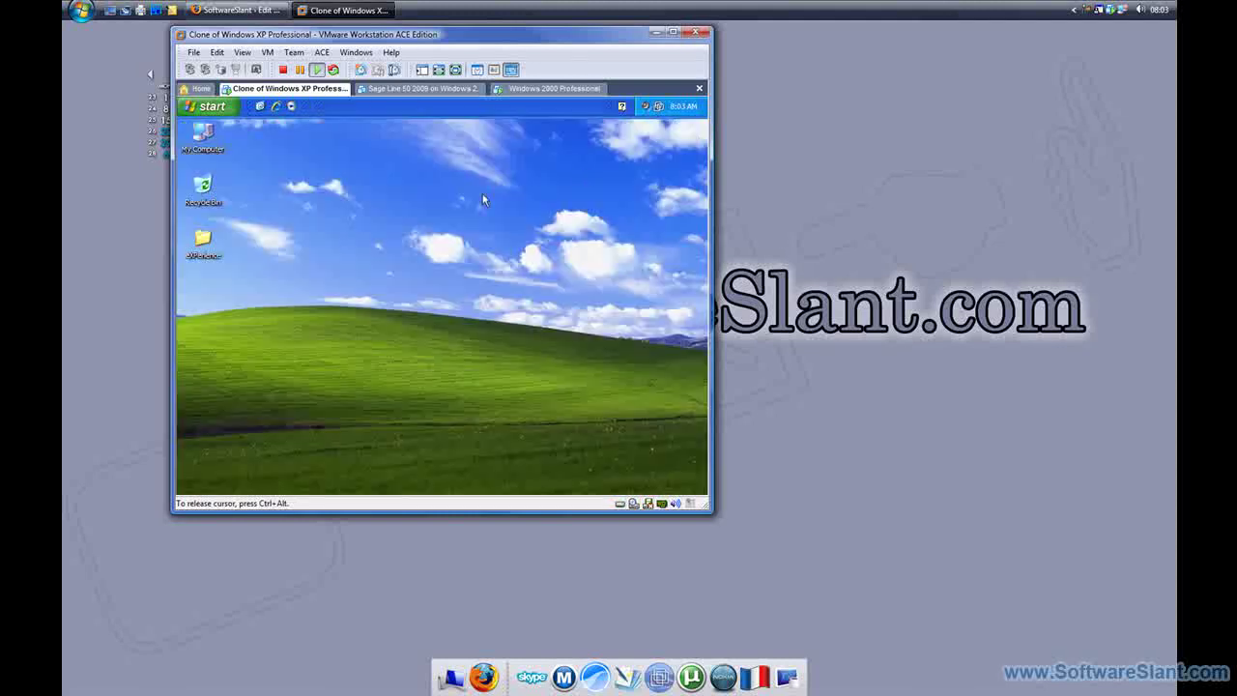
# - Move the virtual machine window away from the host desktop's edge and create a text document named "Tesdt.txt" on the host desktop
pyautogui.moveTo(385, 39); pyautogui.dragTo(631, 74)
pyautogui.rightClick(86, 236)
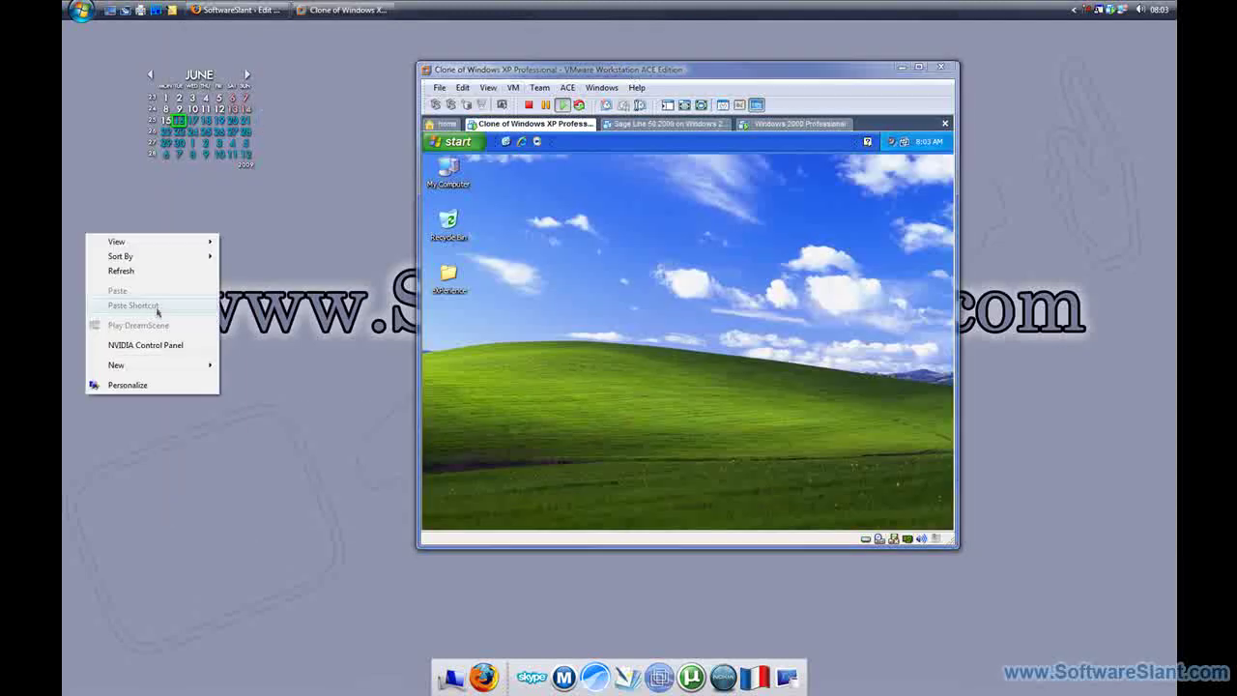
pyautogui.moveTo(157, 365)
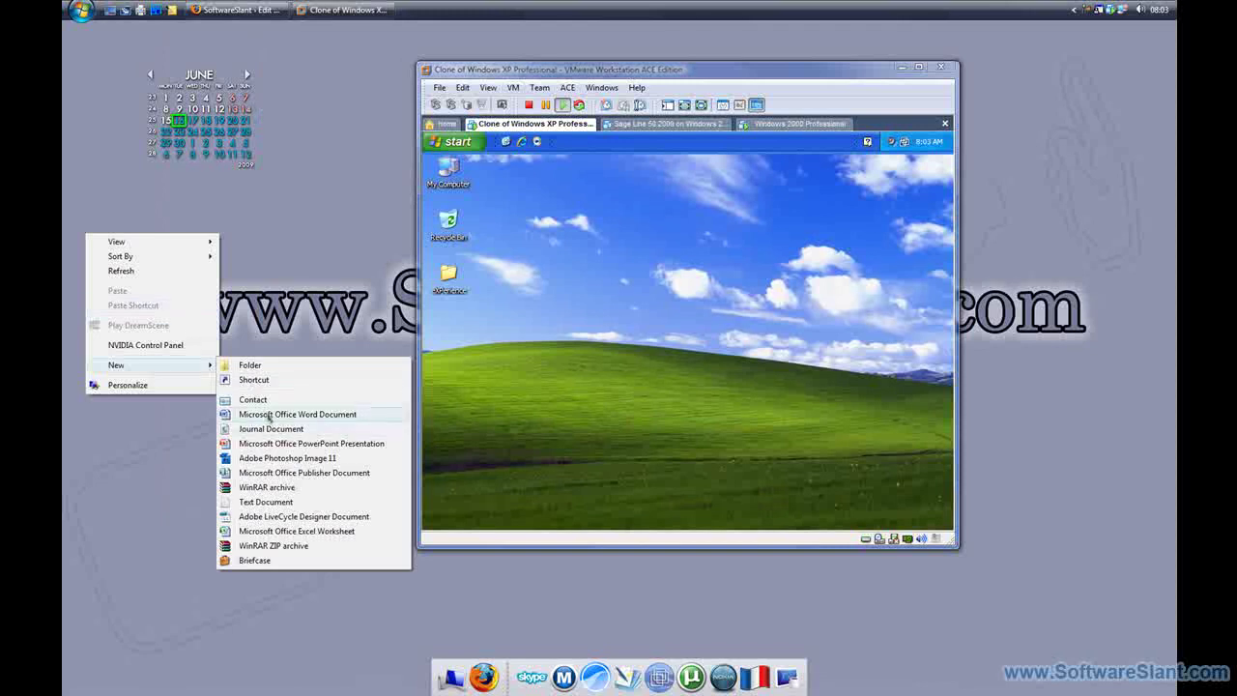
pyautogui.click(266, 503)
pyautogui.write('T')
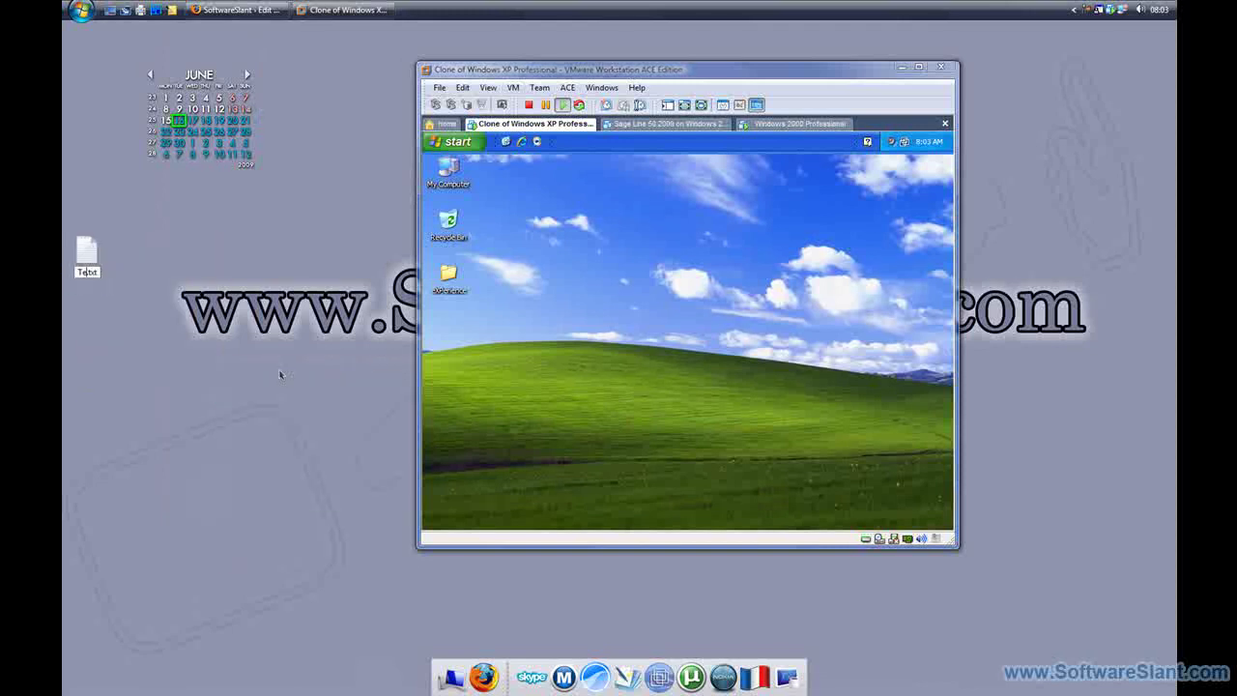
pyautogui.write('est')
pyautogui.press('Return')
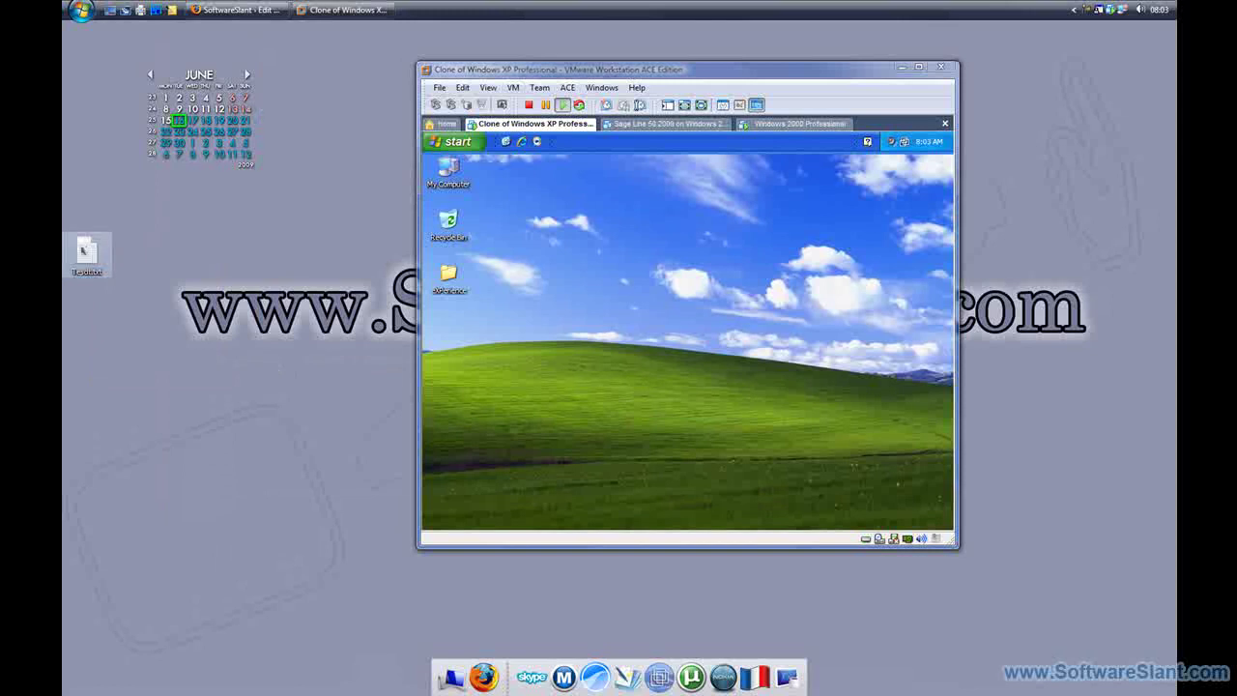
# - Copy Tesdt.txt from the host desktop to the XP guest's desktop and back, and remove the file from both desktops
pyautogui.moveTo(616, 299); pyautogui.dragTo(608, 279)
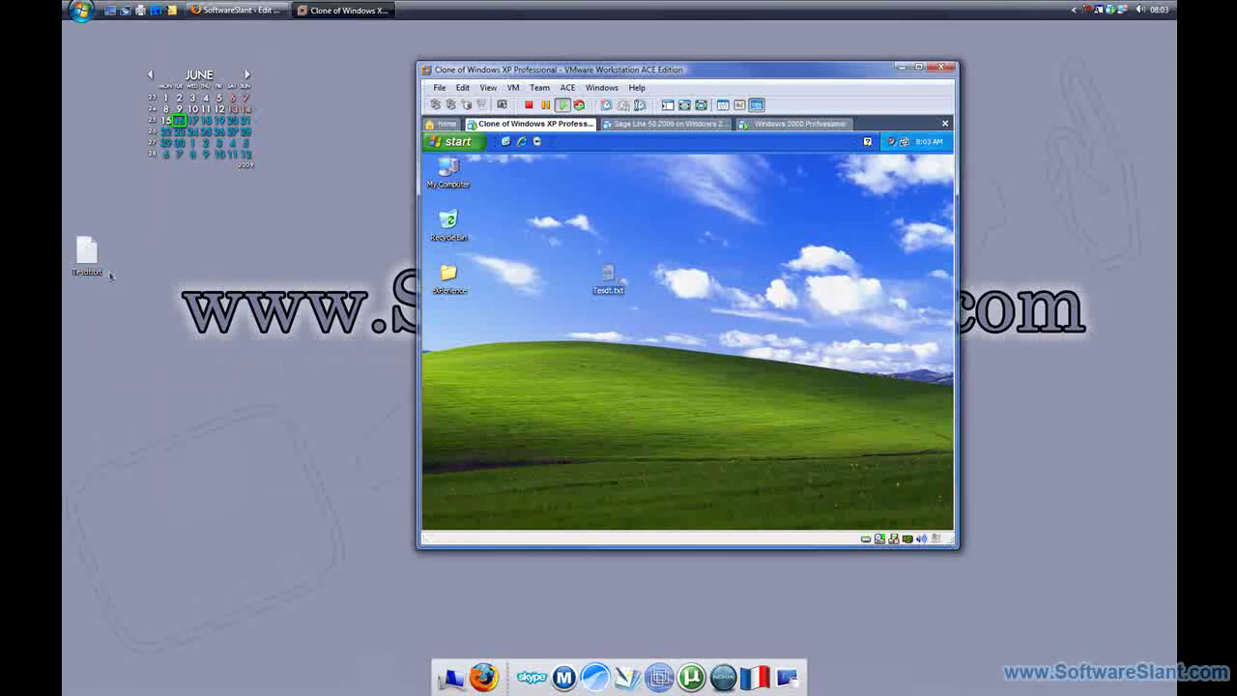
pyautogui.click(638, 283)
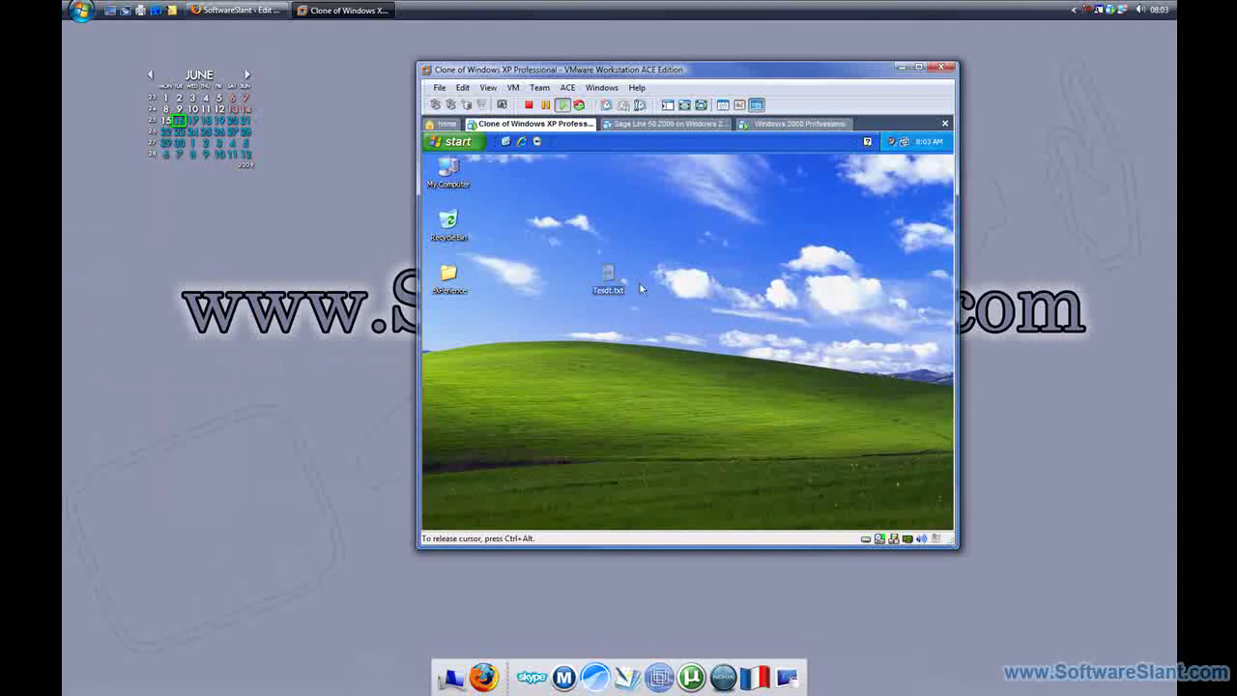
pyautogui.click(338, 253)
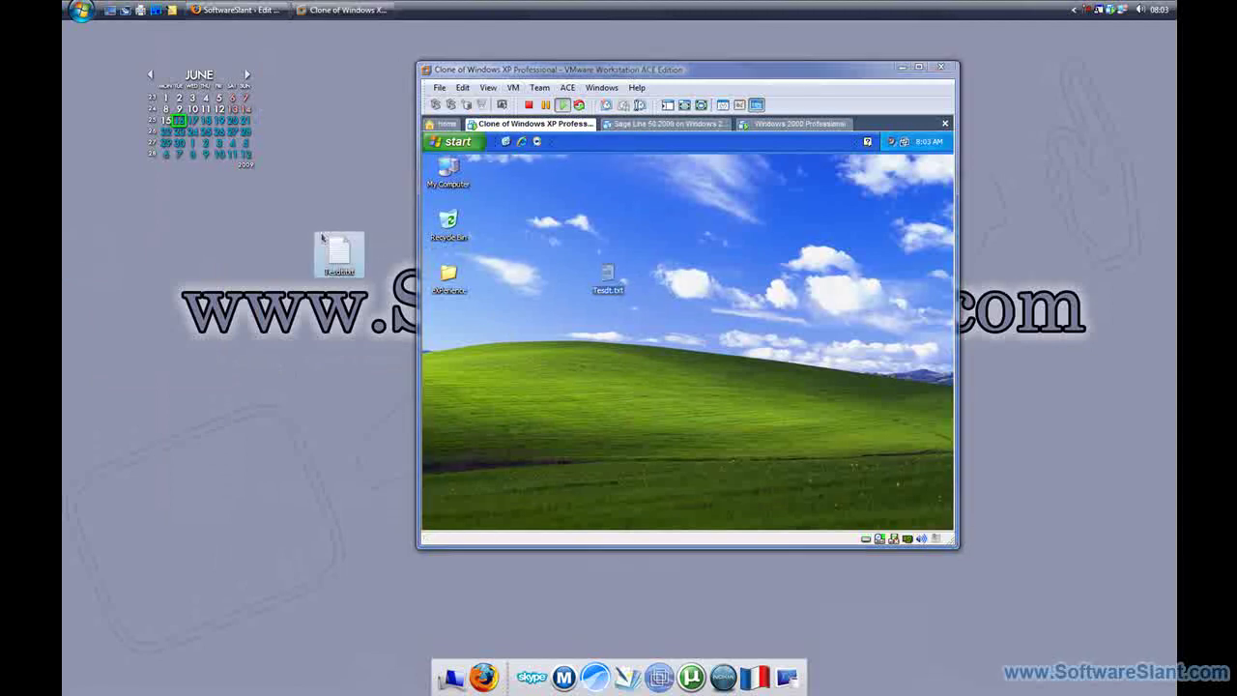
pyautogui.moveTo(322, 237); pyautogui.dragTo(609, 278)
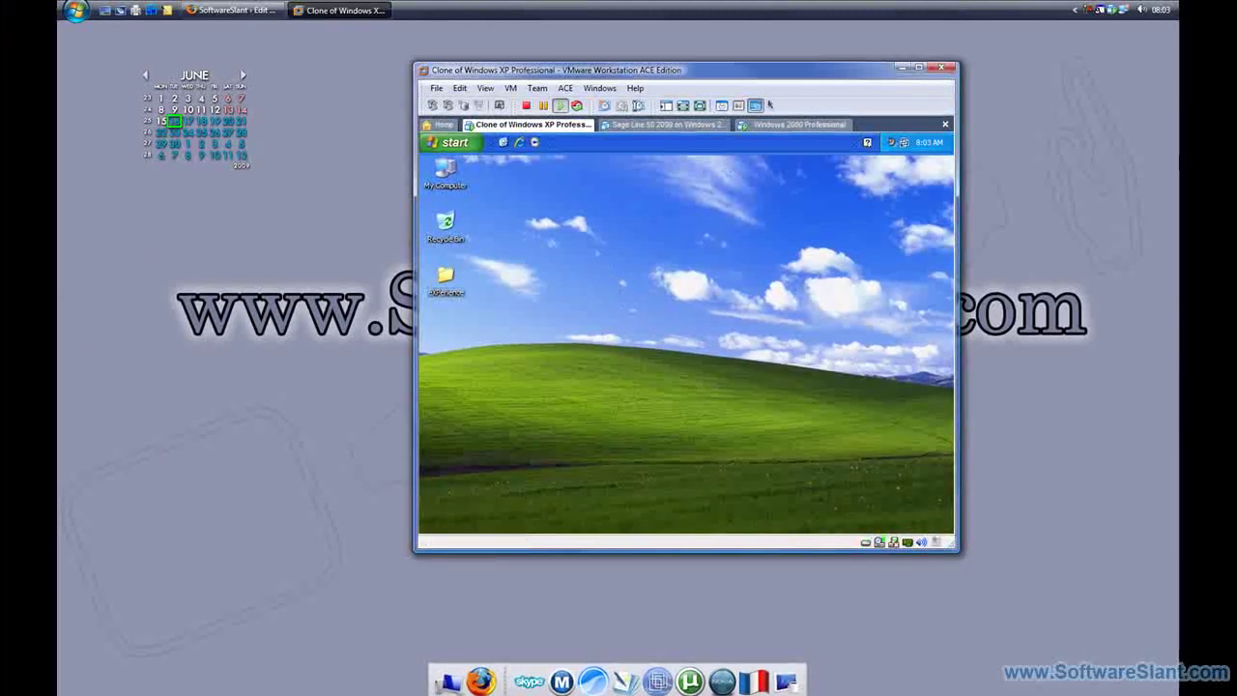
# - Check My Computer and the Local Area Connection under Network Connections in the XP guest, closing each window
pyautogui.doubleClick(446, 178)
pyautogui.hotkey('alt', 'F4')
pyautogui.click(454, 142)
pyautogui.click(608, 319)
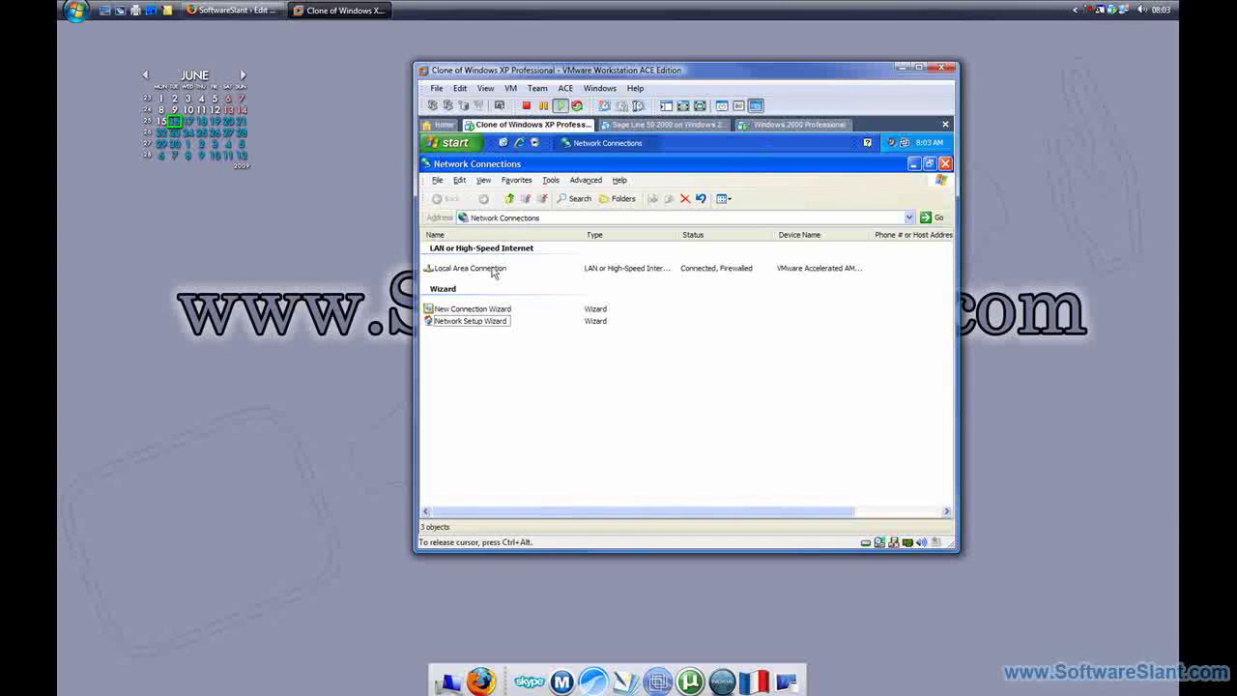
pyautogui.click(483, 271)
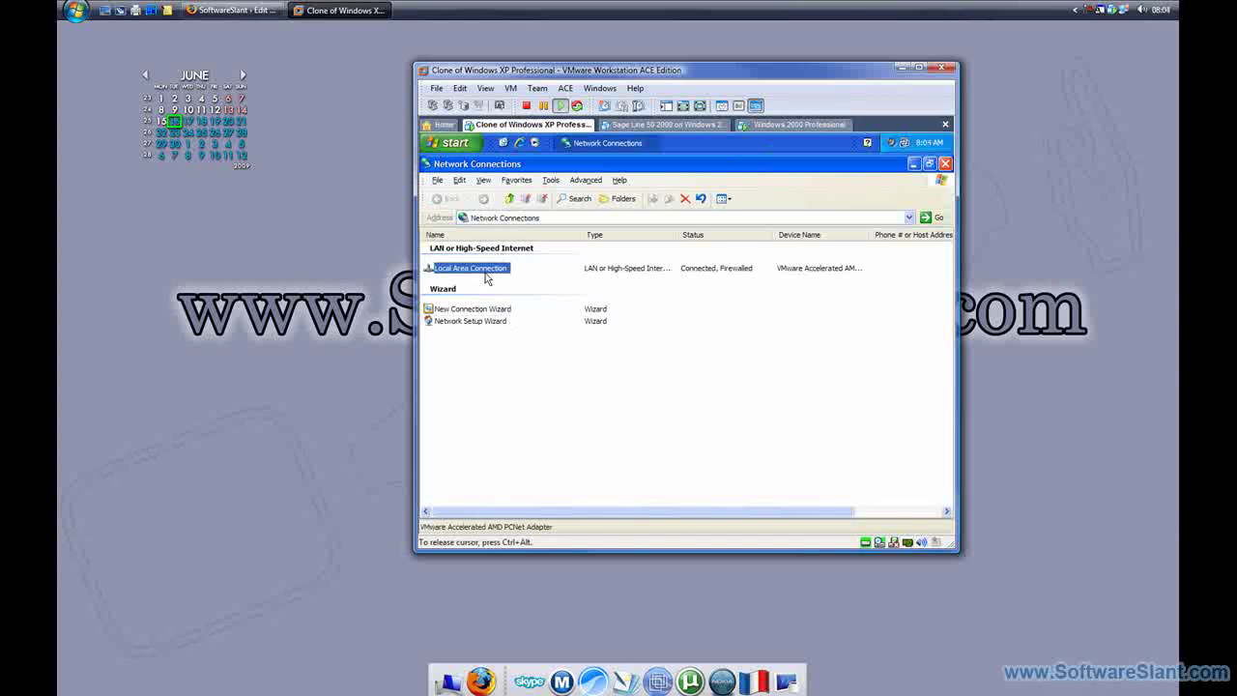
pyautogui.click(945, 165)
# - Browse in the XP guest from My Computer through My Network Places, Entire Network and Microsoft Windows Network to the MSHOME workgroup
pyautogui.click(457, 144)
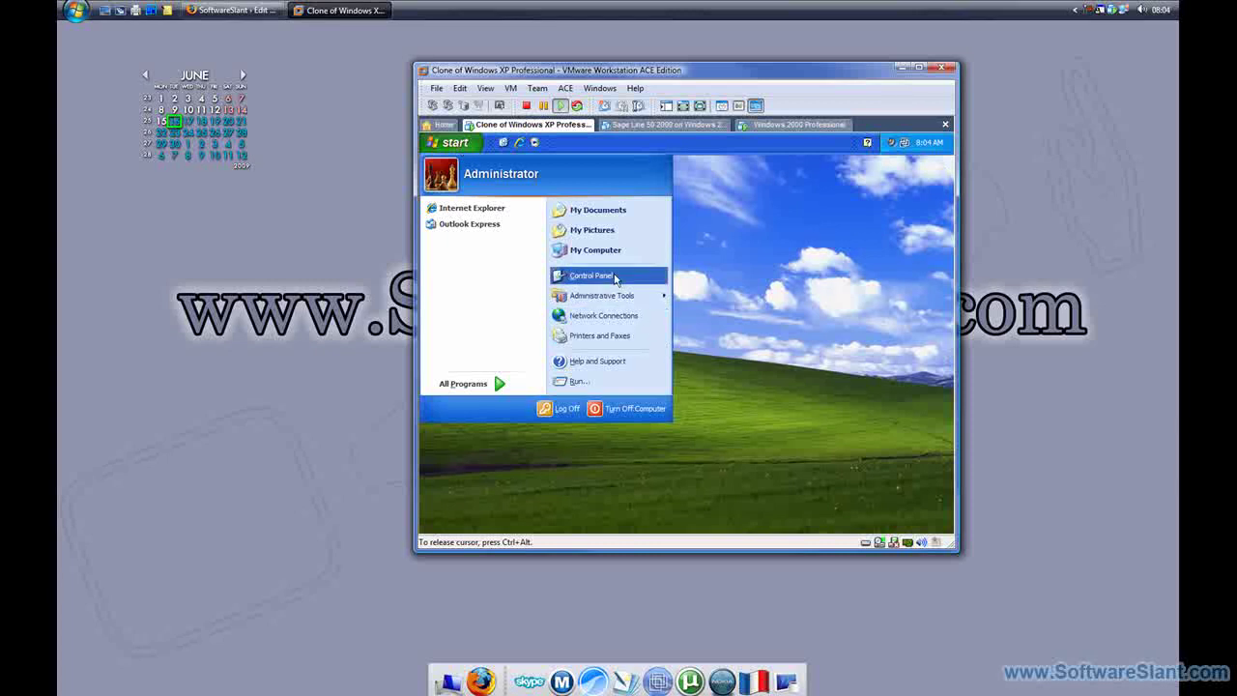
pyautogui.click(610, 241)
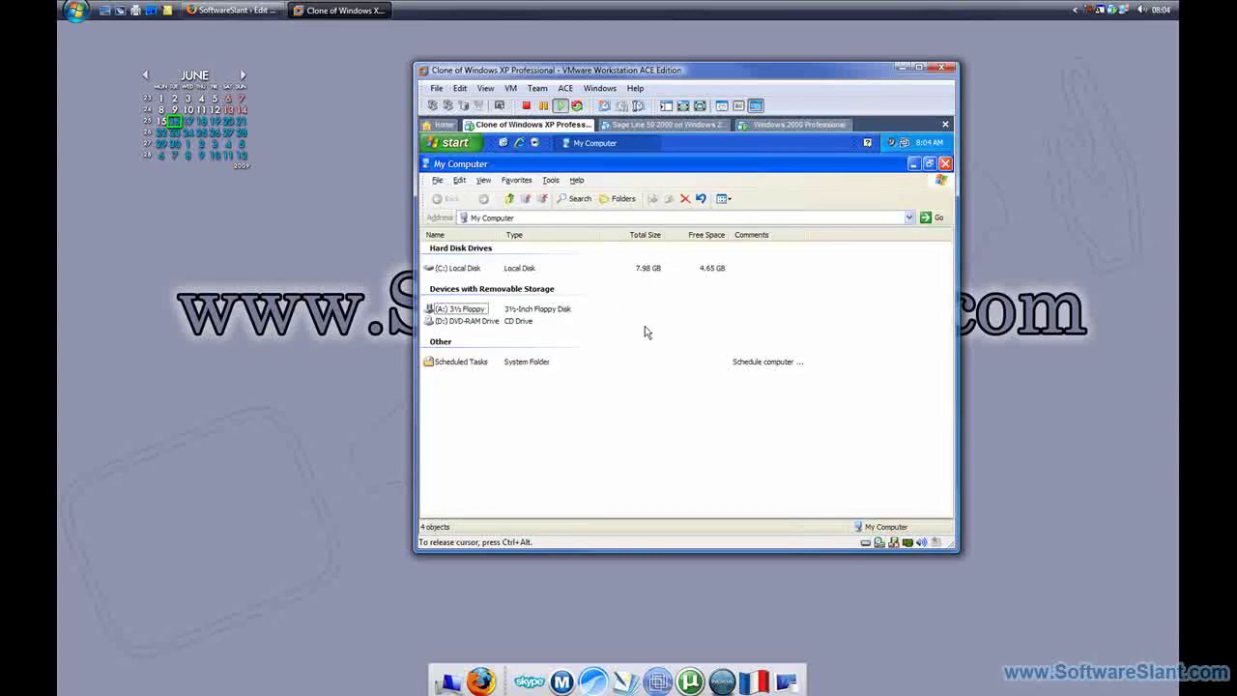
pyautogui.click(516, 202)
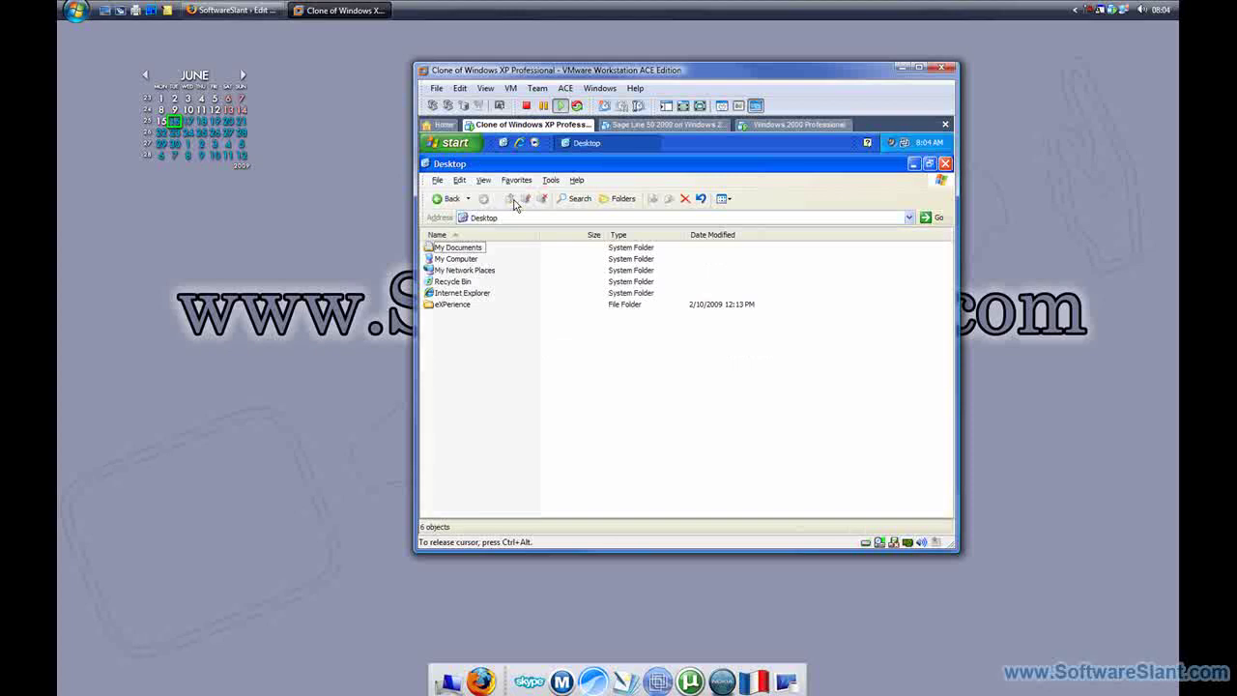
pyautogui.doubleClick(462, 271)
pyautogui.doubleClick(472, 283)
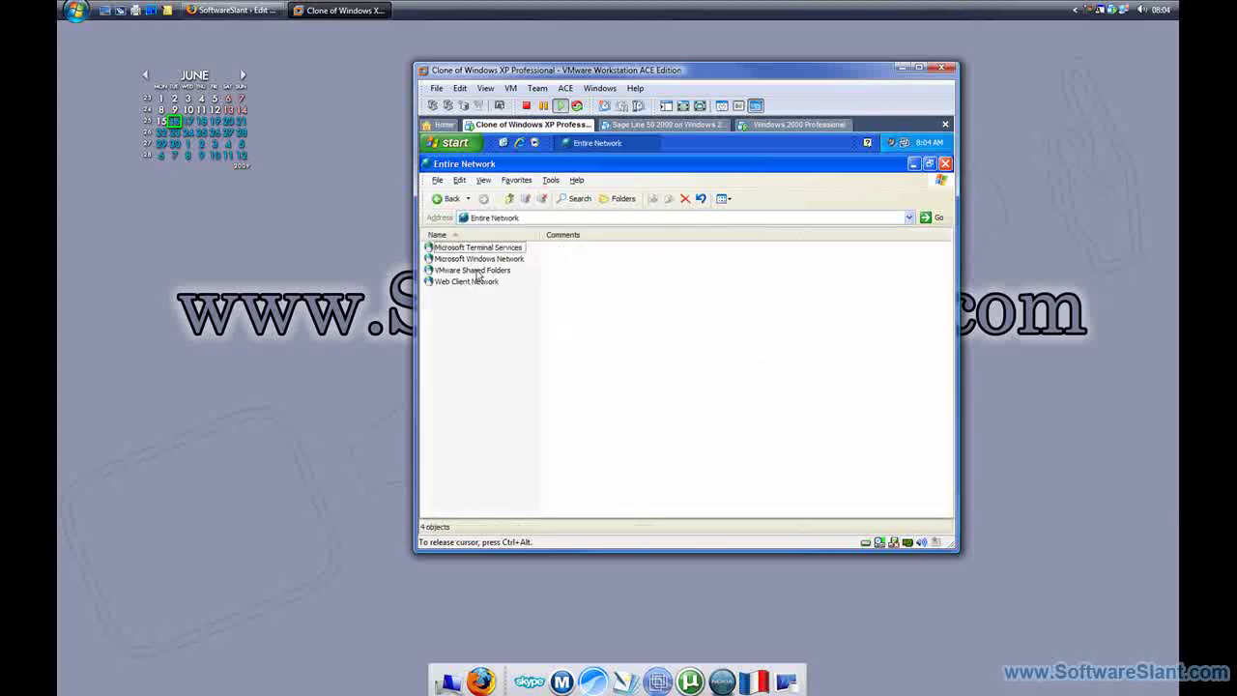
pyautogui.click(475, 273)
pyautogui.doubleClick(497, 259)
pyautogui.doubleClick(448, 248)
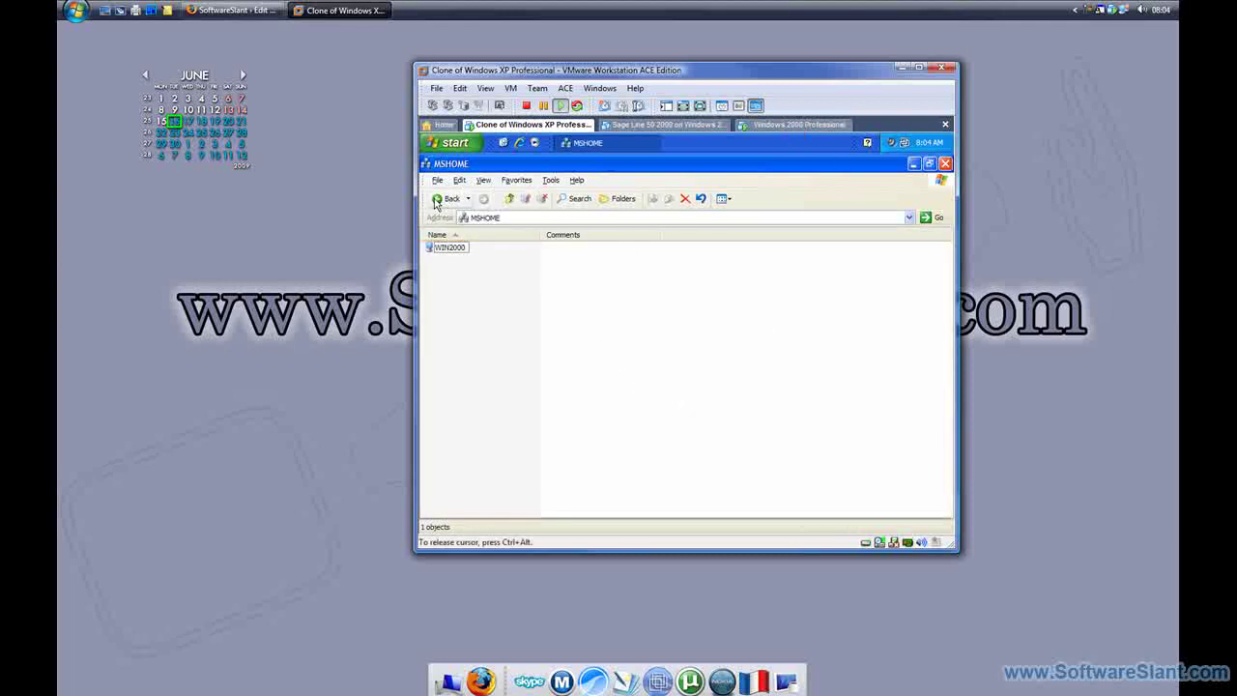
# - Try to open the WIN2000 computer in MSHOME, and check the Windows 2000 Professional machine before returning to the XP clone
pyautogui.doubleClick(451, 249)
pyautogui.click(770, 426)
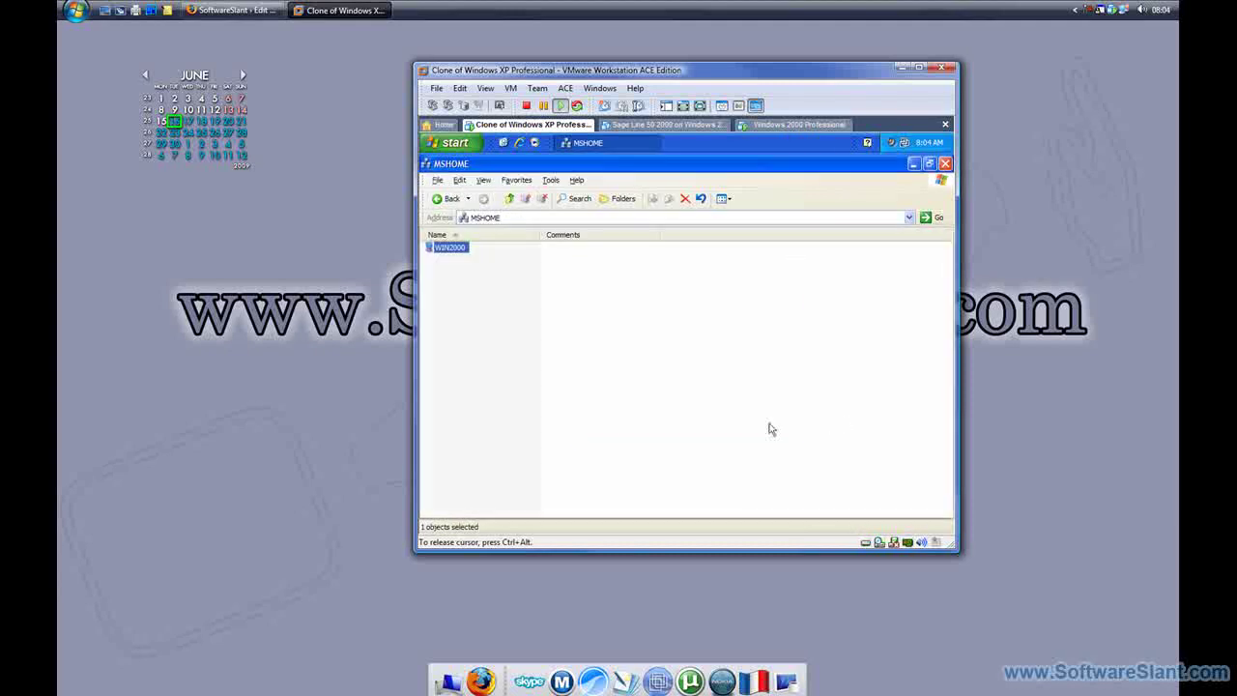
pyautogui.click(799, 124)
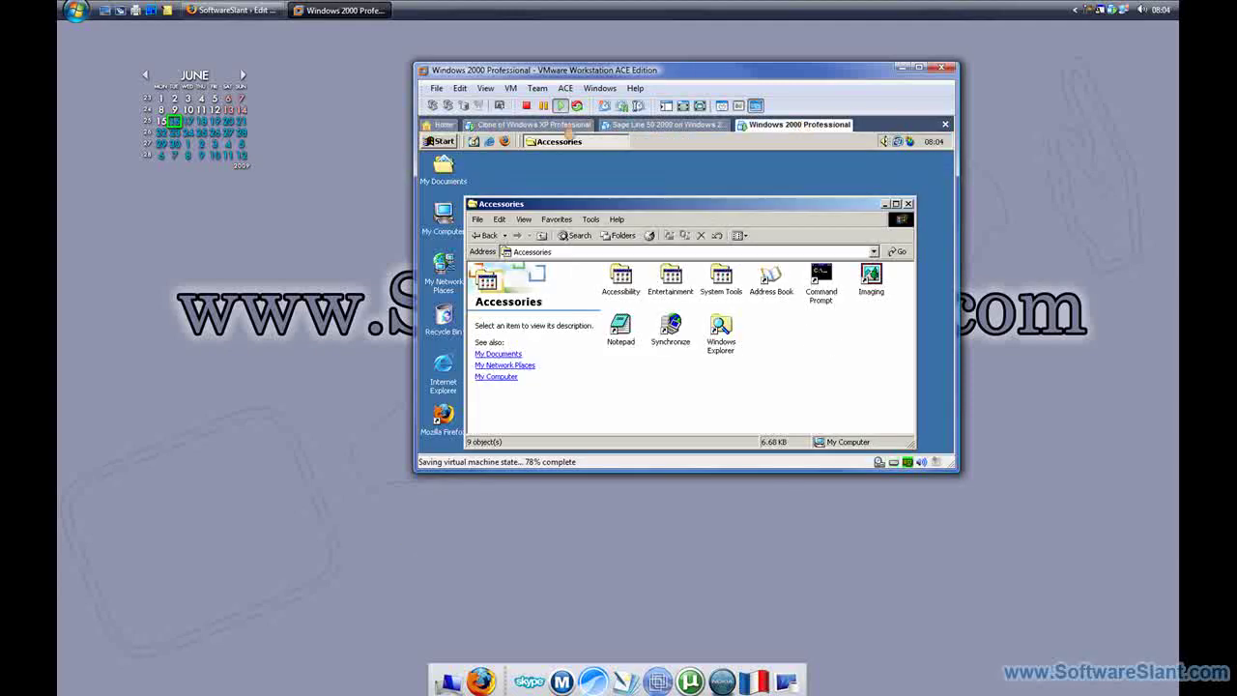
pyautogui.click(529, 124)
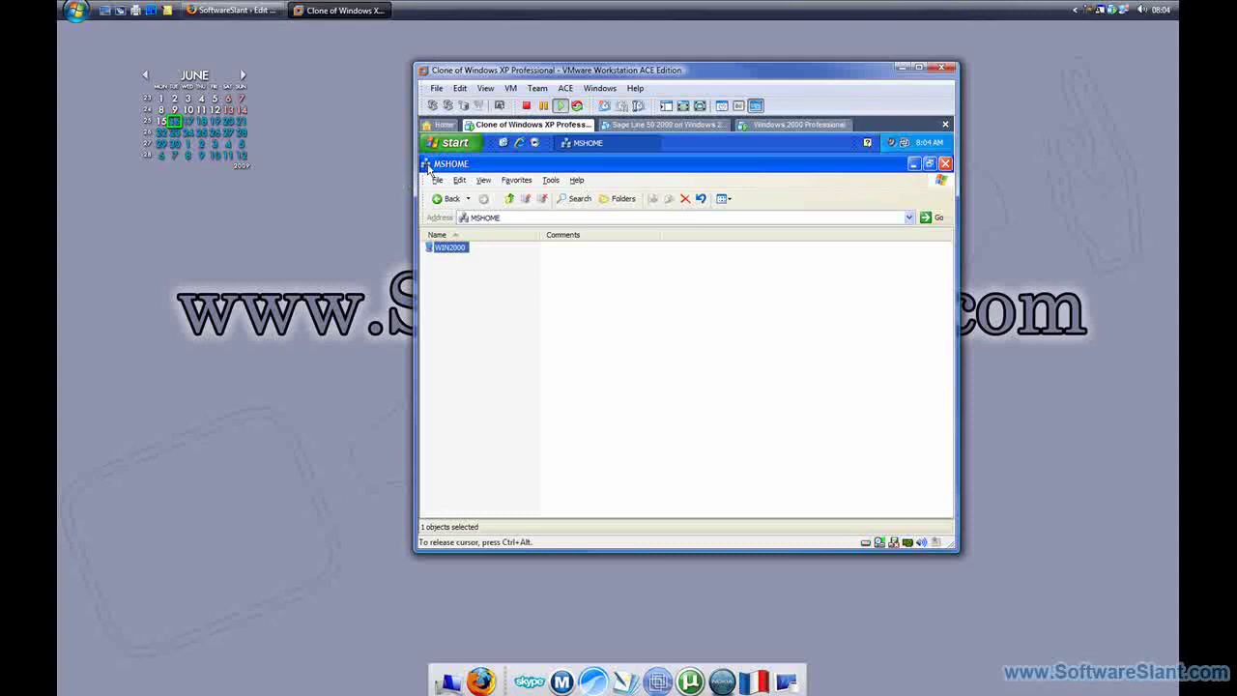
# - Close the MSHOME window in the XP guest, view My Computer's drives, and return to the empty desktop
pyautogui.doubleClick(425, 163)
pyautogui.click(454, 142)
pyautogui.click(604, 249)
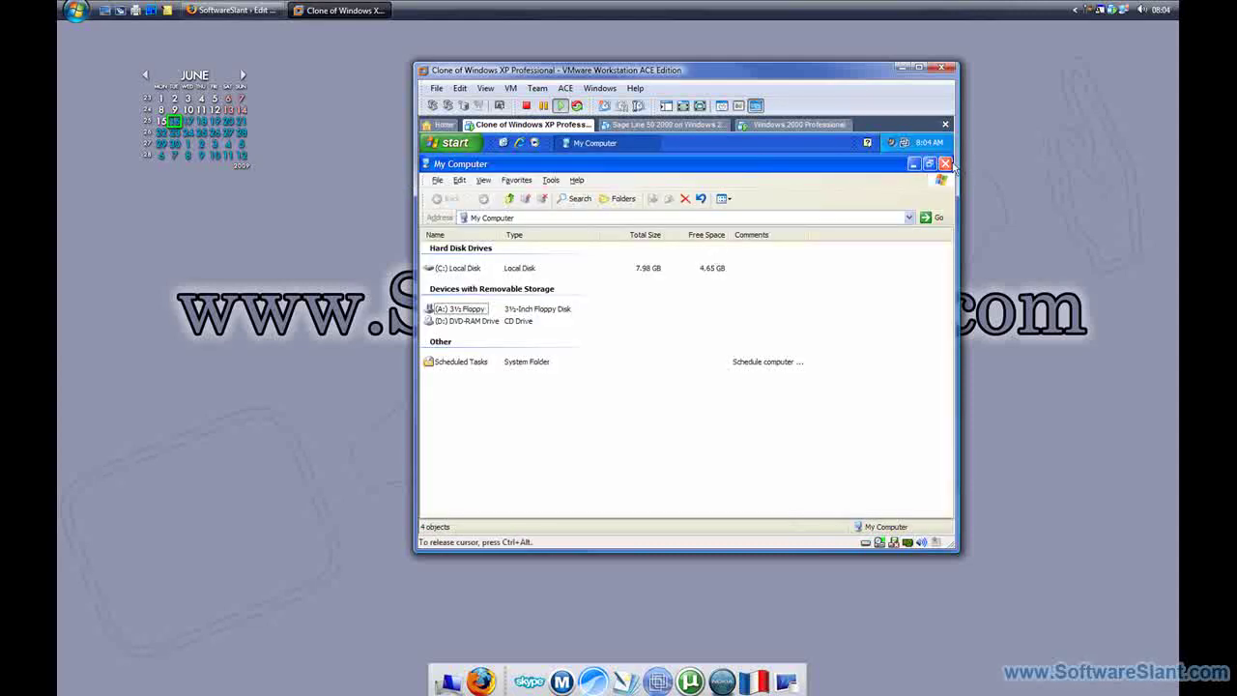
pyautogui.click(945, 163)
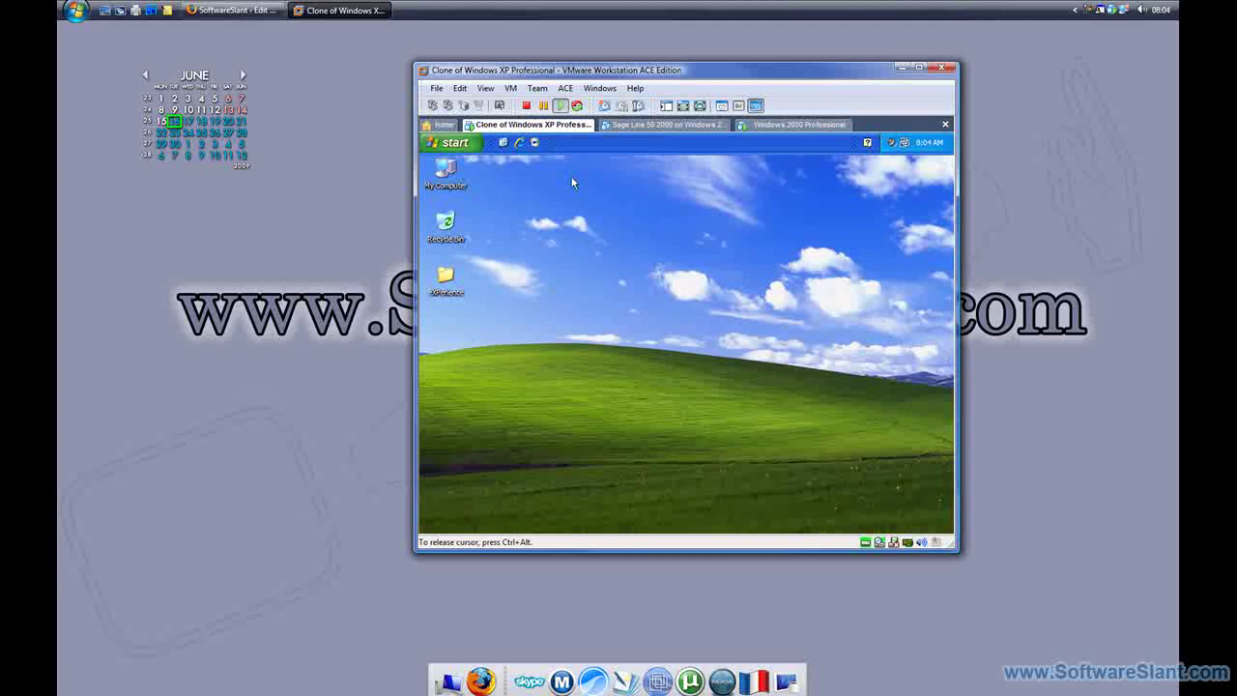
pyautogui.hotkey('ctrl', 'alt')
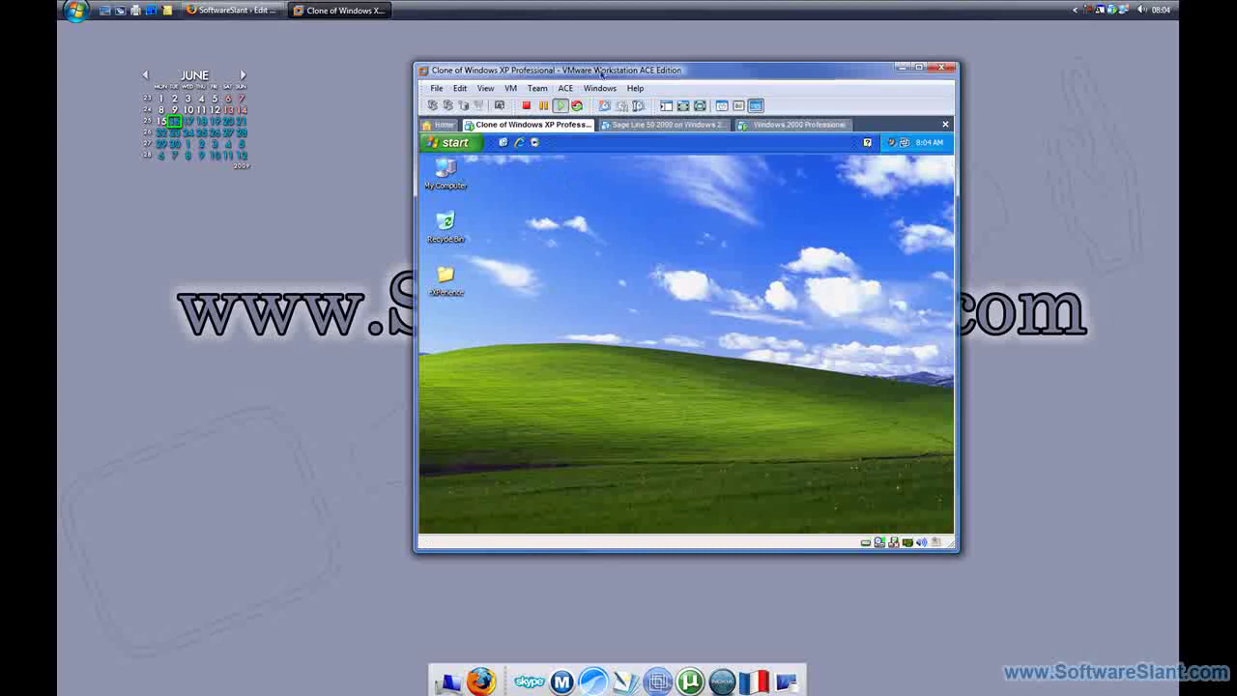
# - Switch to the Windows 2000 Professional machine and check that the Testing Snap snapshot is listed among its snapshots
pyautogui.moveTo(601, 74); pyautogui.dragTo(479, 90)
pyautogui.click(679, 120)
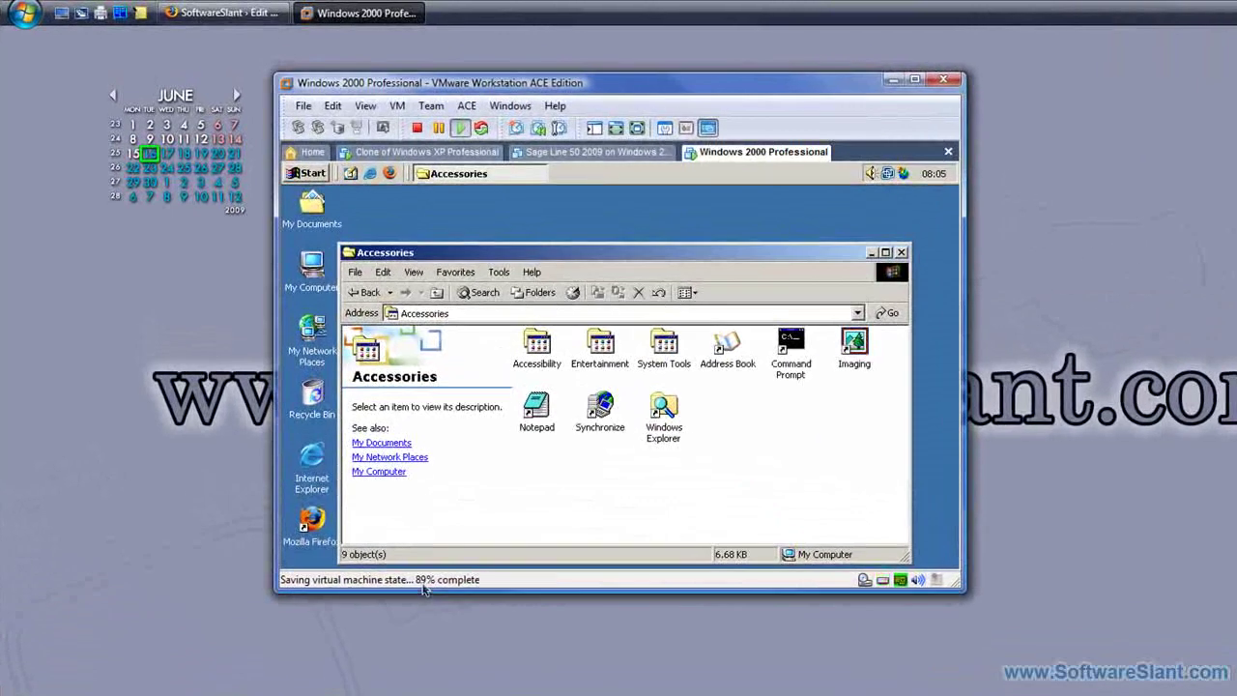
pyautogui.click(495, 533)
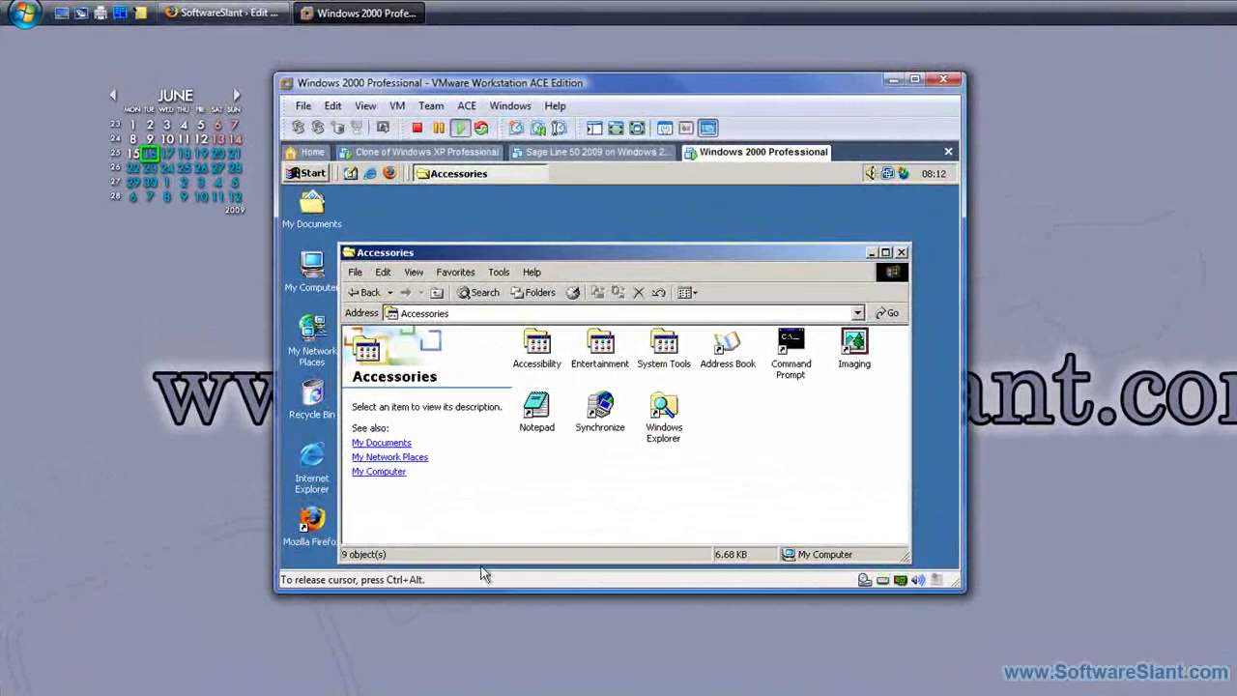
pyautogui.hotkey('ctrl', 'alt')
pyautogui.click(431, 106)
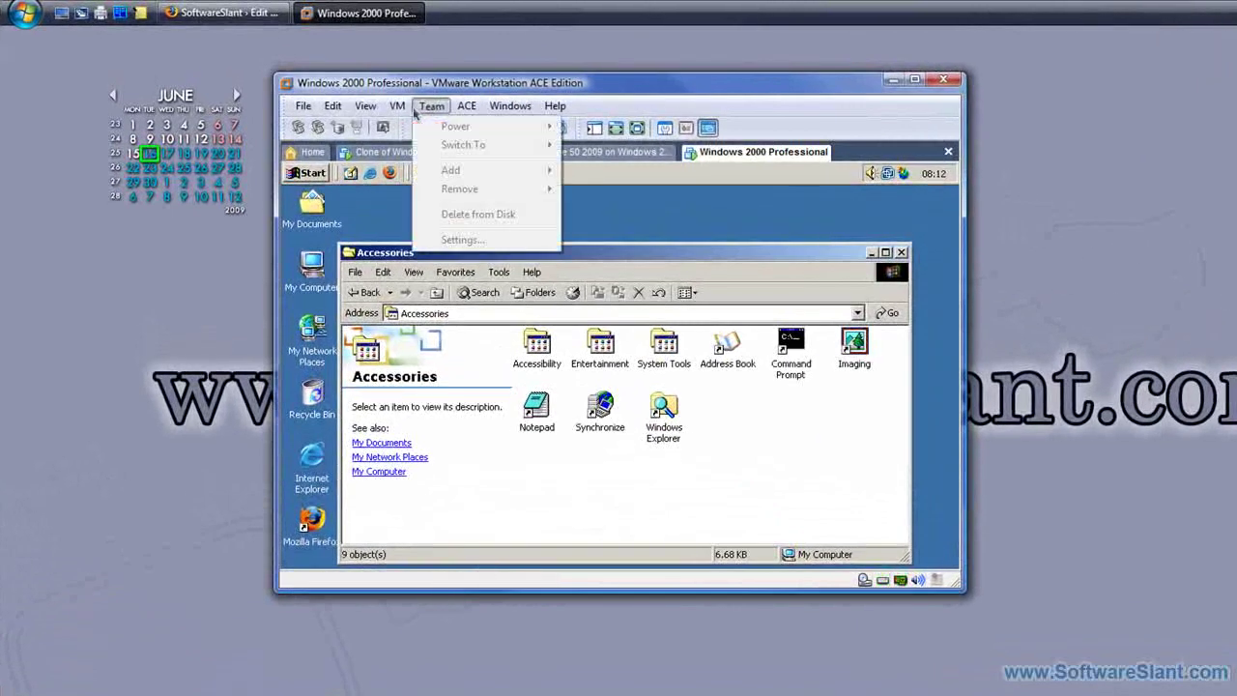
pyautogui.moveTo(397, 106)
pyautogui.moveTo(467, 173)
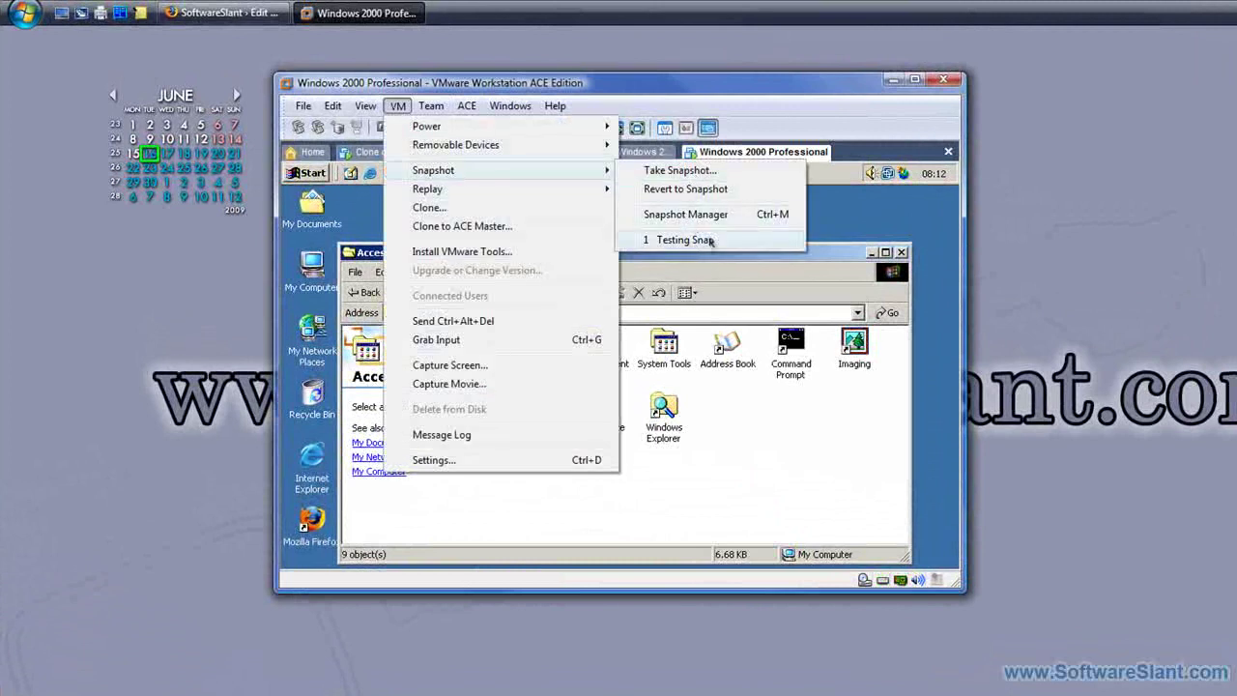
pyautogui.click(817, 491)
# - Delete every item in the Windows 2000 guest's Accessories folder, including the Imaging shortcut, and close the folder
pyautogui.moveTo(840, 470); pyautogui.dragTo(490, 327)
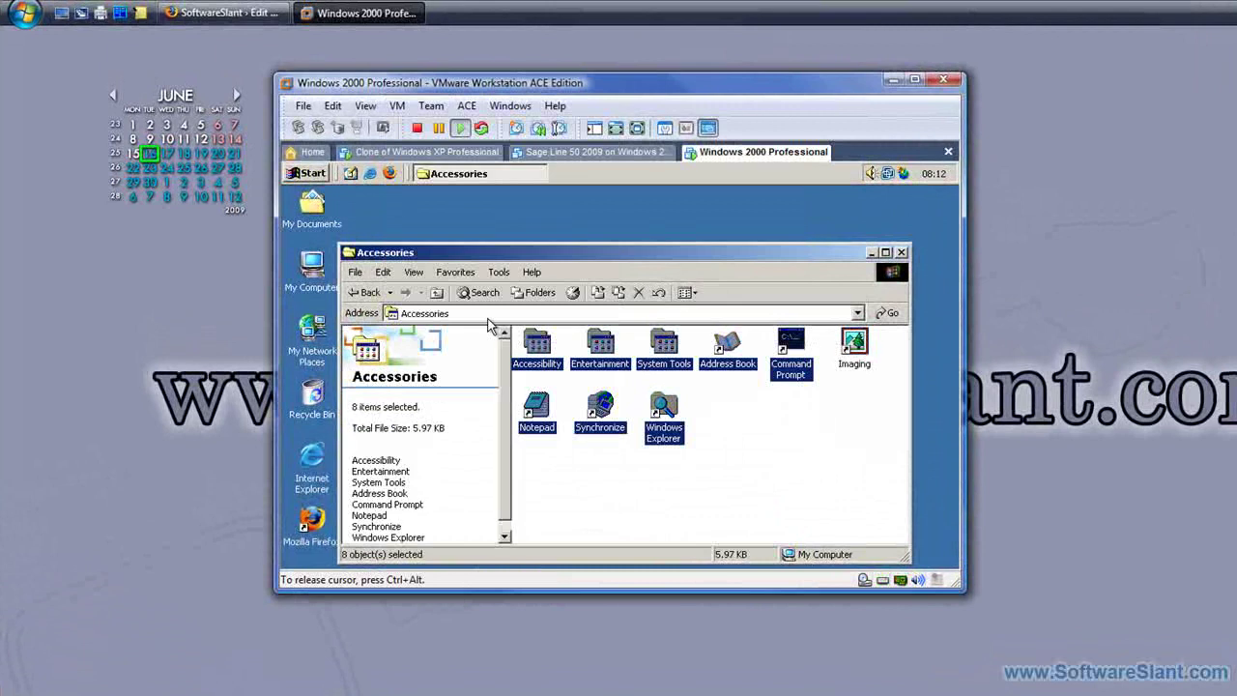
pyautogui.press('Delete')
pyautogui.press('Return')
pyautogui.click(308, 173)
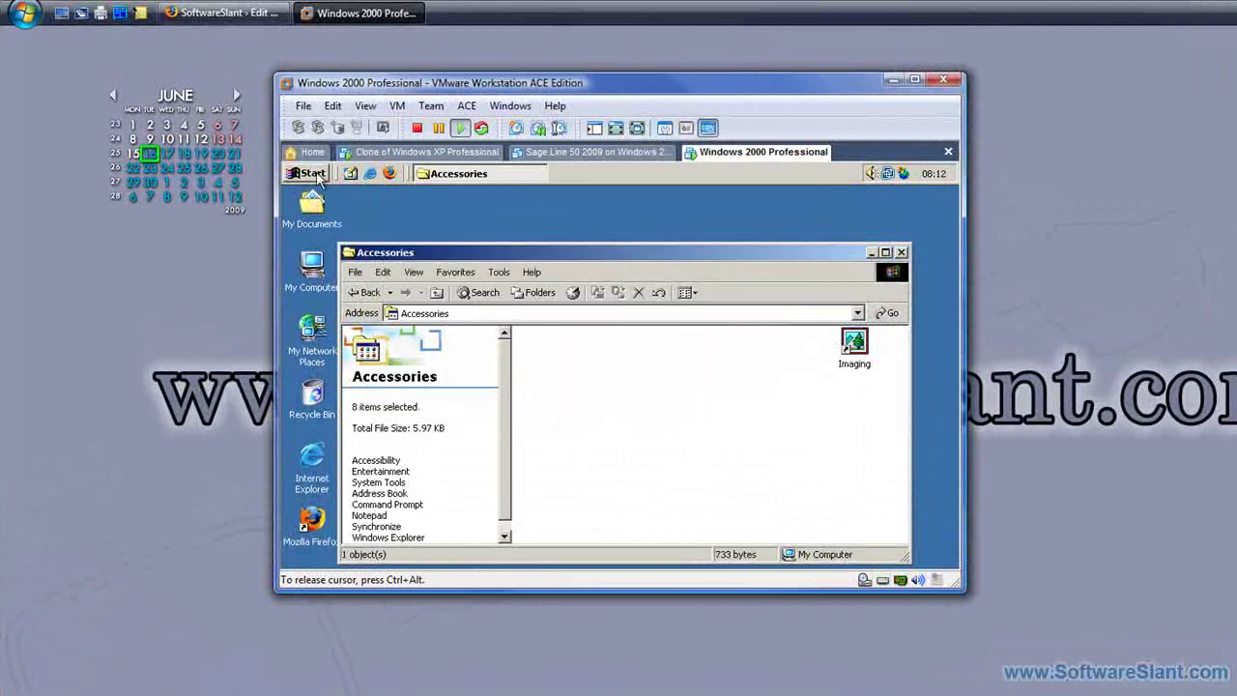
pyautogui.moveTo(355, 248)
pyautogui.click(763, 428)
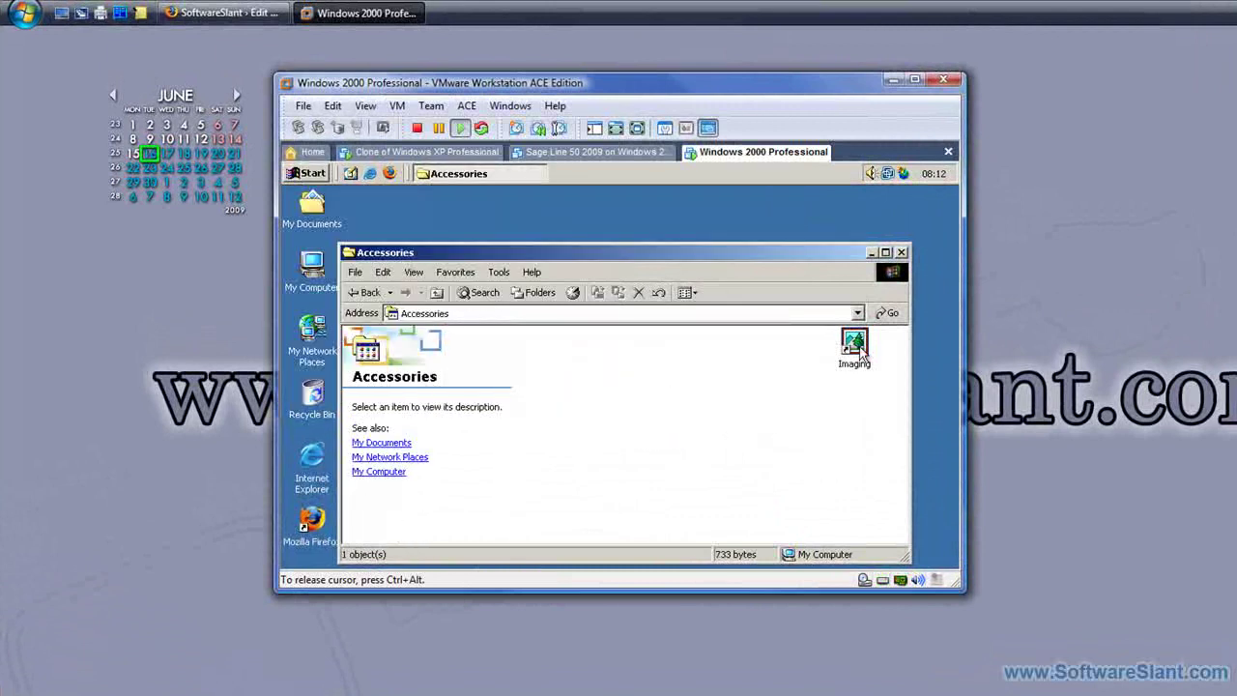
pyautogui.click(860, 356)
pyautogui.press('Delete')
pyautogui.click(677, 397)
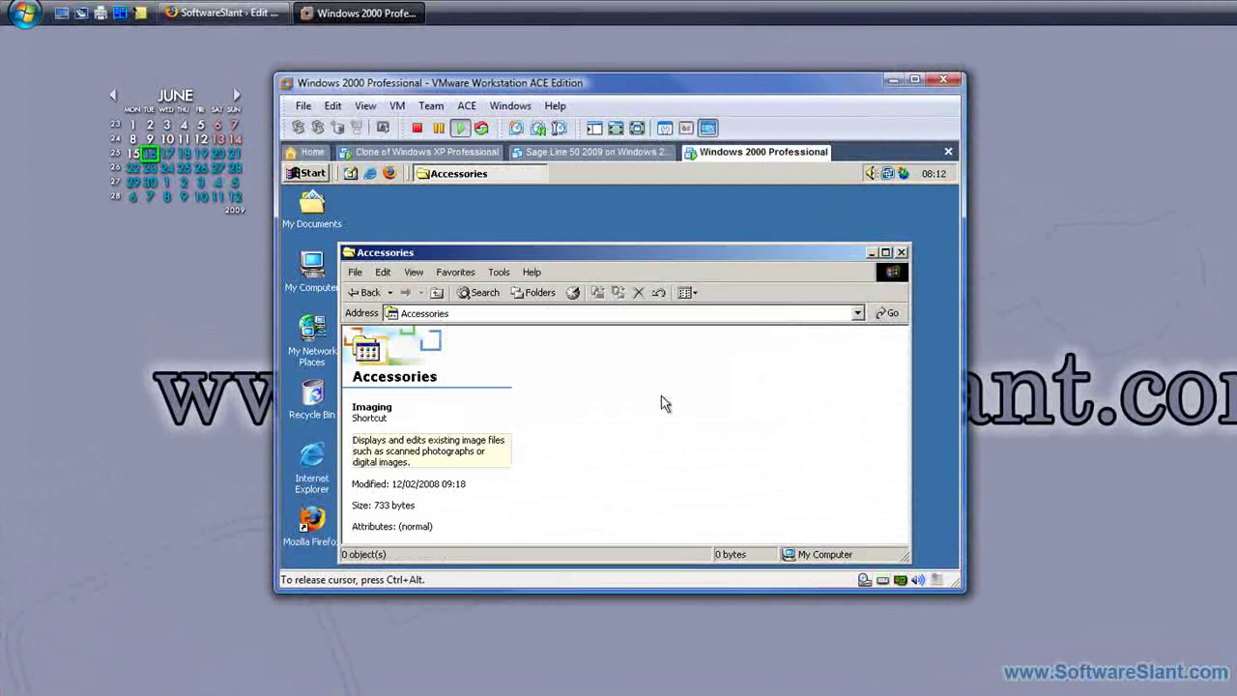
pyautogui.hotkey('alt', 'F4')
# - Open the all-users Start Menu folder in the Windows 2000 guest and delete its Programs and Windows Update items
pyautogui.rightClick(307, 174)
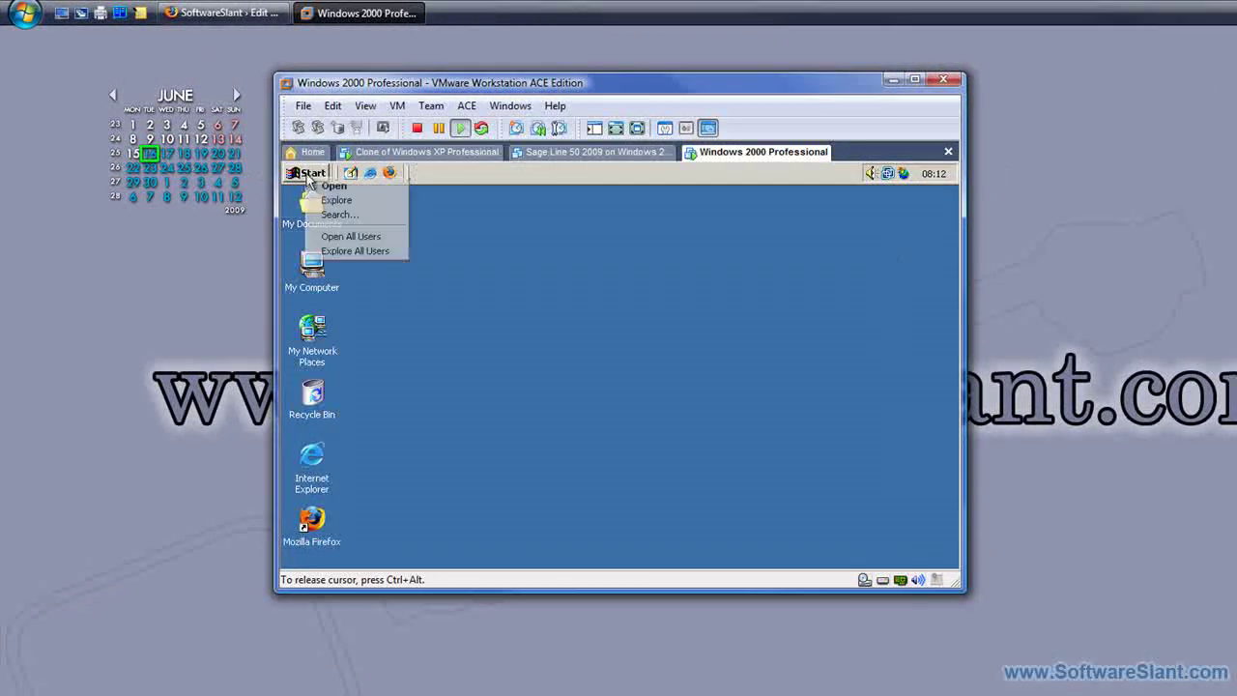
pyautogui.click(354, 237)
pyautogui.hotkey('ctrl', 'a')
pyautogui.press('Delete')
pyautogui.press('Return')
pyautogui.click(644, 422)
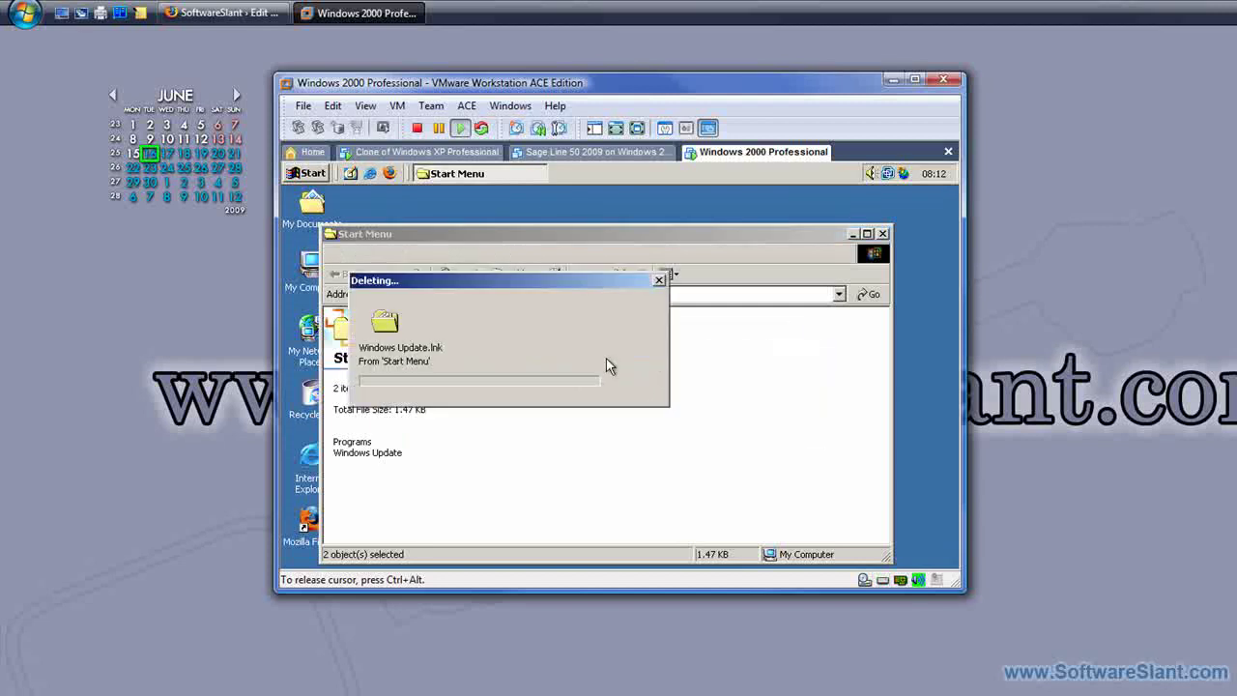
# - Delete Accessories, Administrative Tools, Mozilla Firefox and Startup from the all-users Programs folder, look inside Startup, and close the window
pyautogui.doubleClick(522, 340)
pyautogui.hotkey('ctrl', 'a')
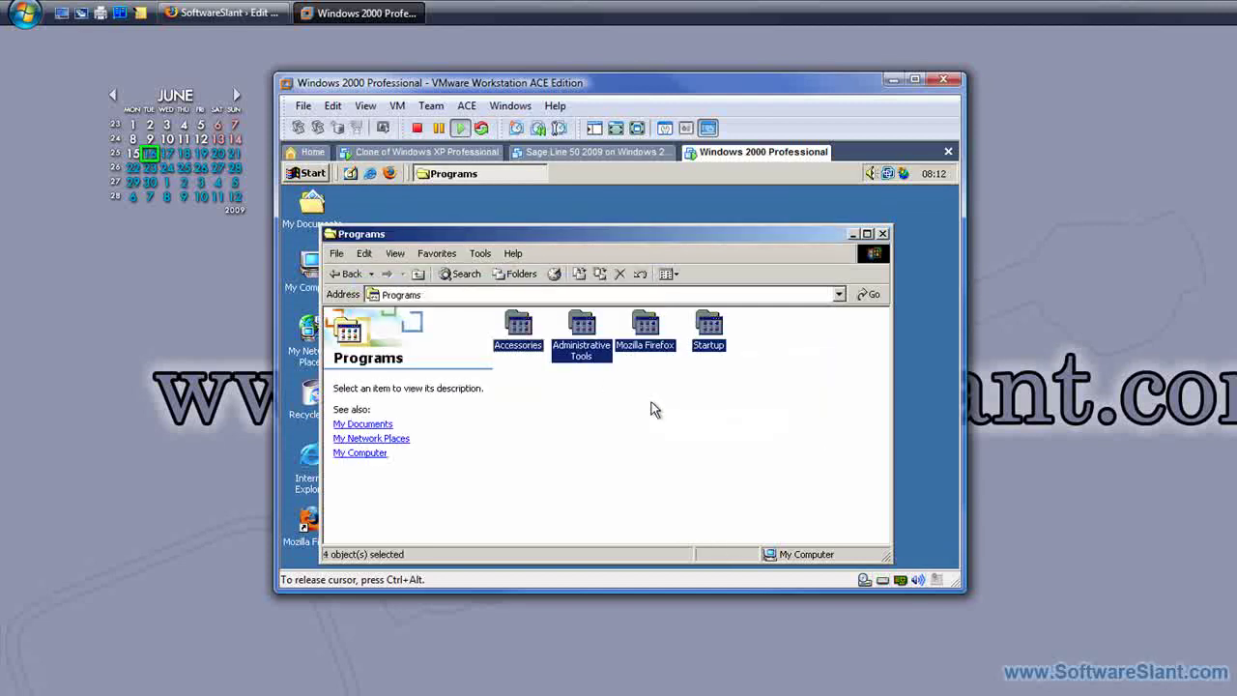
pyautogui.press('Delete')
pyautogui.click(655, 412)
pyautogui.press('Return')
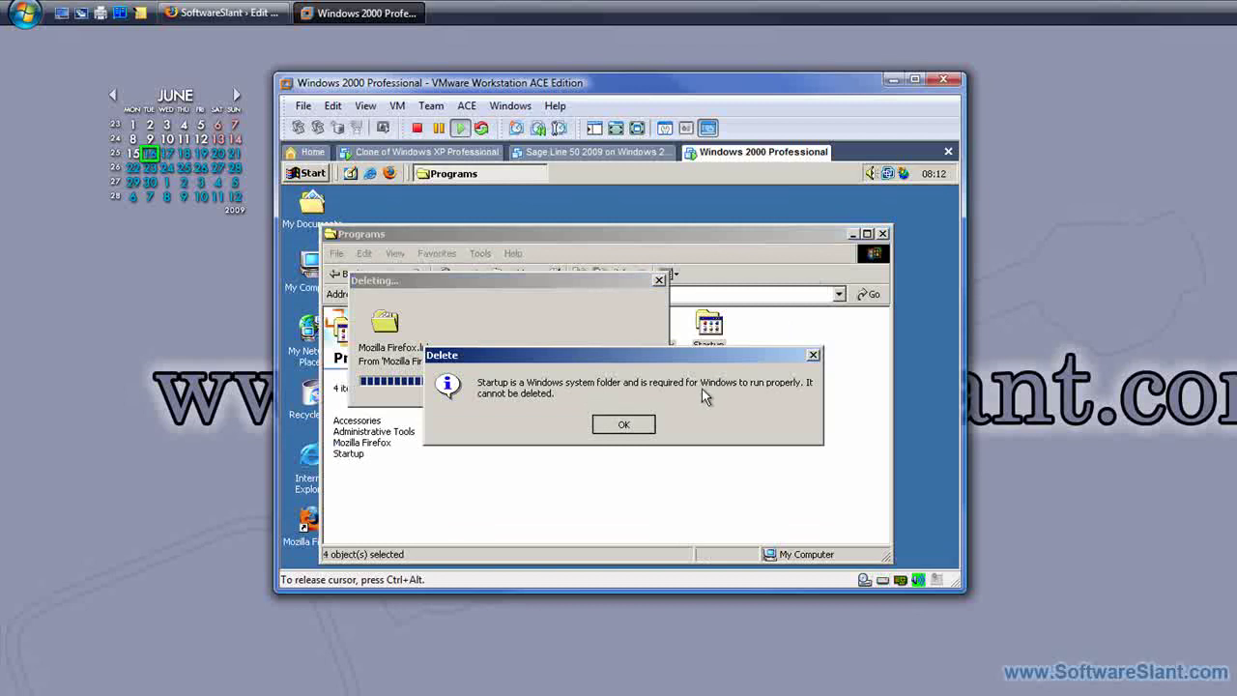
pyautogui.press('Return')
pyautogui.doubleClick(711, 329)
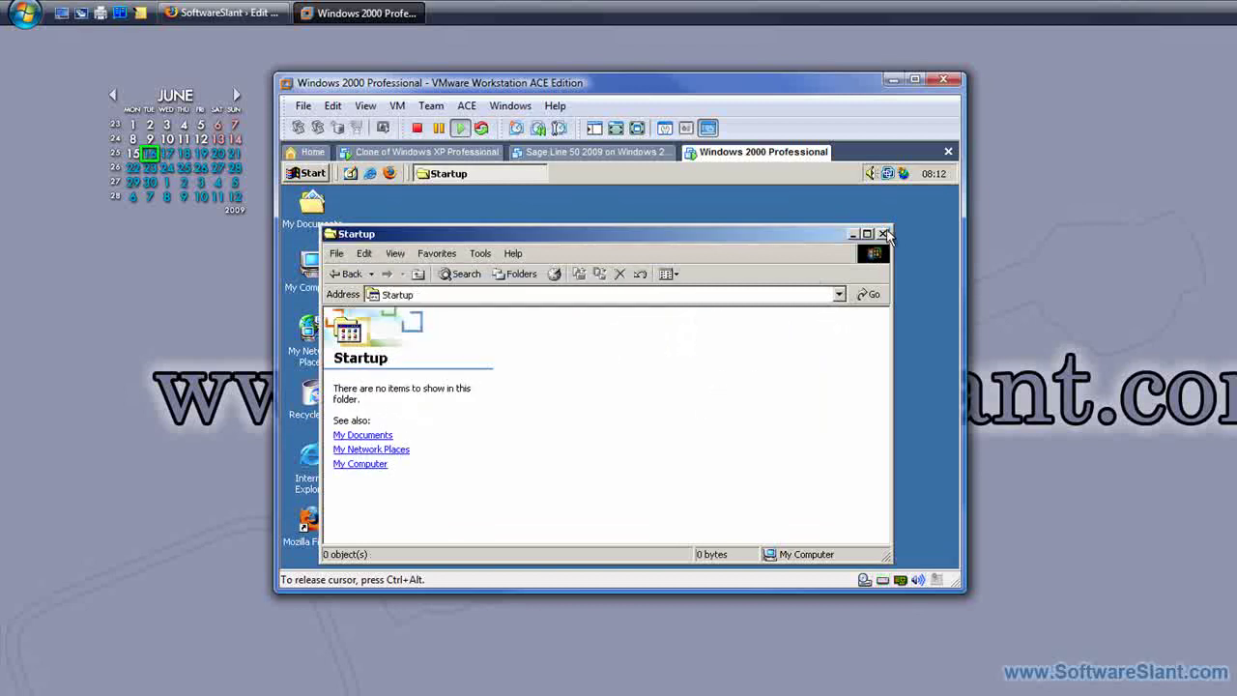
pyautogui.click(882, 234)
# - Delete the Internet Explorer and Outlook Express shortcuts from the current user's Start Menu Programs folder and close it
pyautogui.click(307, 173)
pyautogui.moveTo(353, 207)
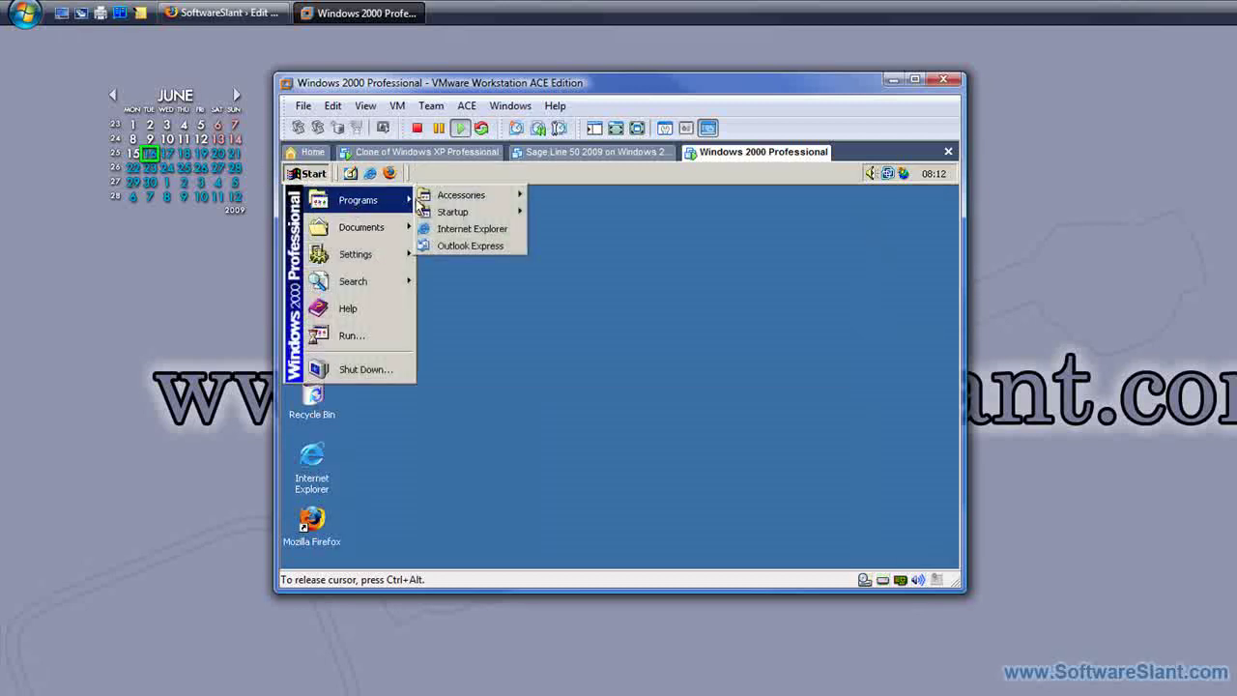
pyautogui.rightClick(326, 172)
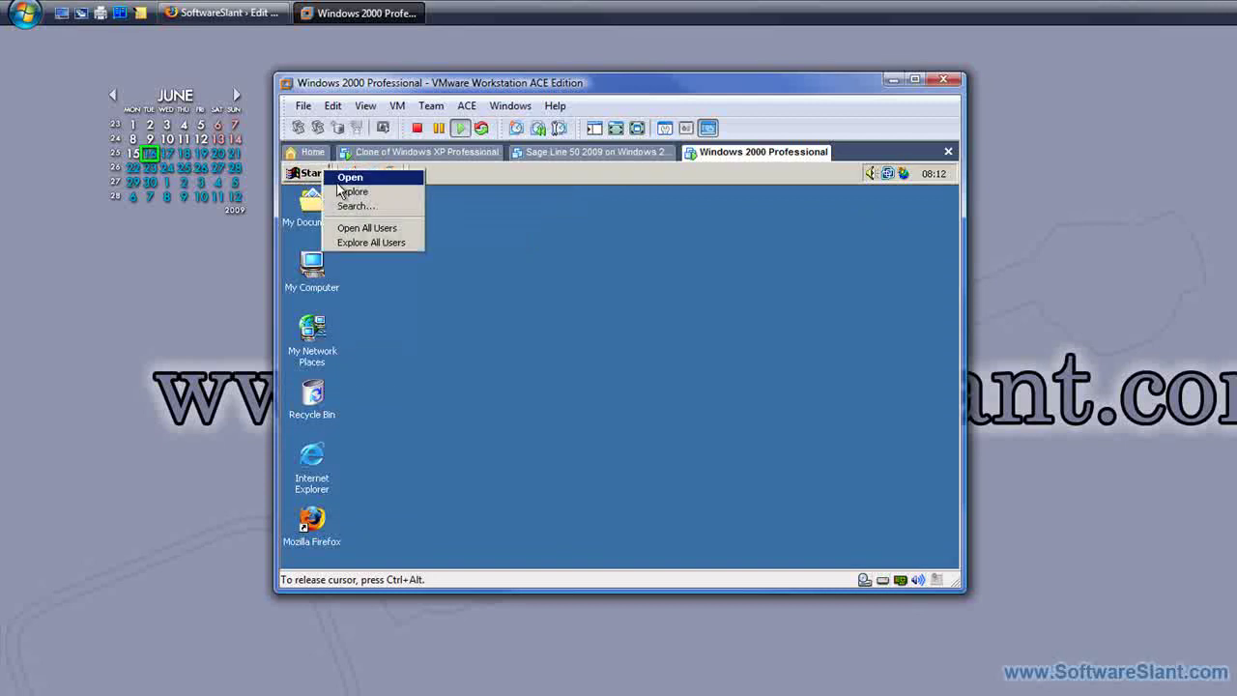
pyautogui.click(348, 177)
pyautogui.doubleClick(546, 287)
pyautogui.moveTo(821, 384); pyautogui.dragTo(673, 290)
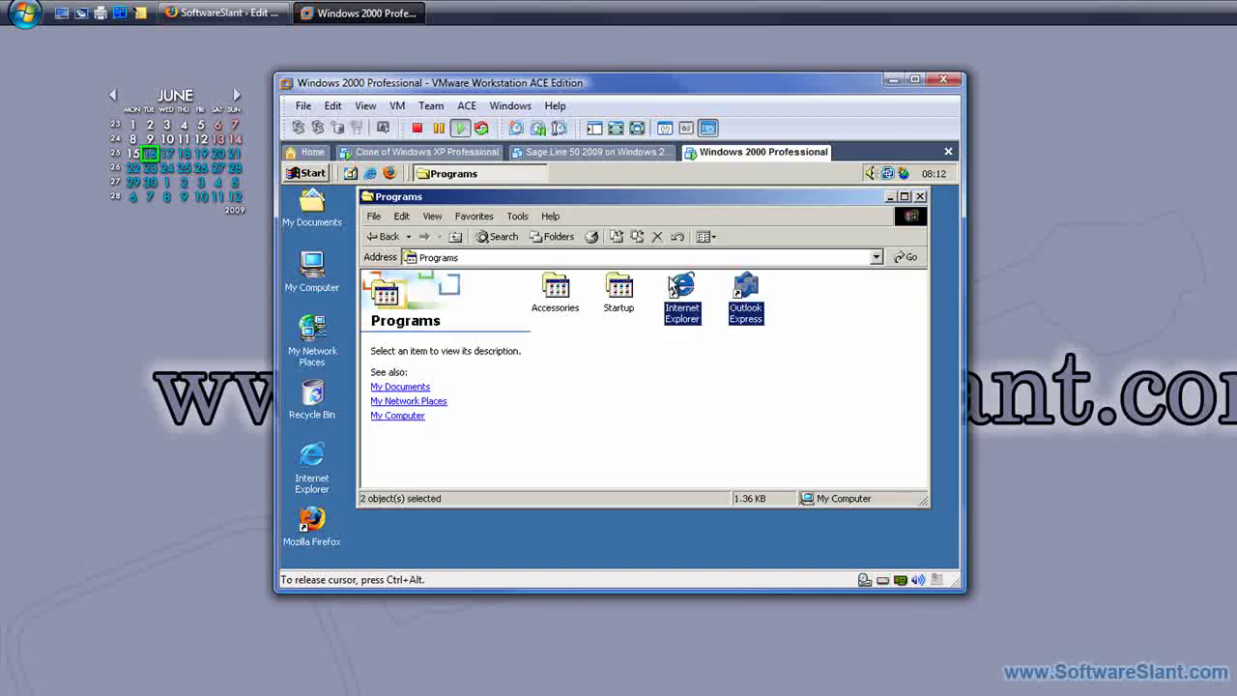
pyautogui.press('Delete')
pyautogui.click(666, 413)
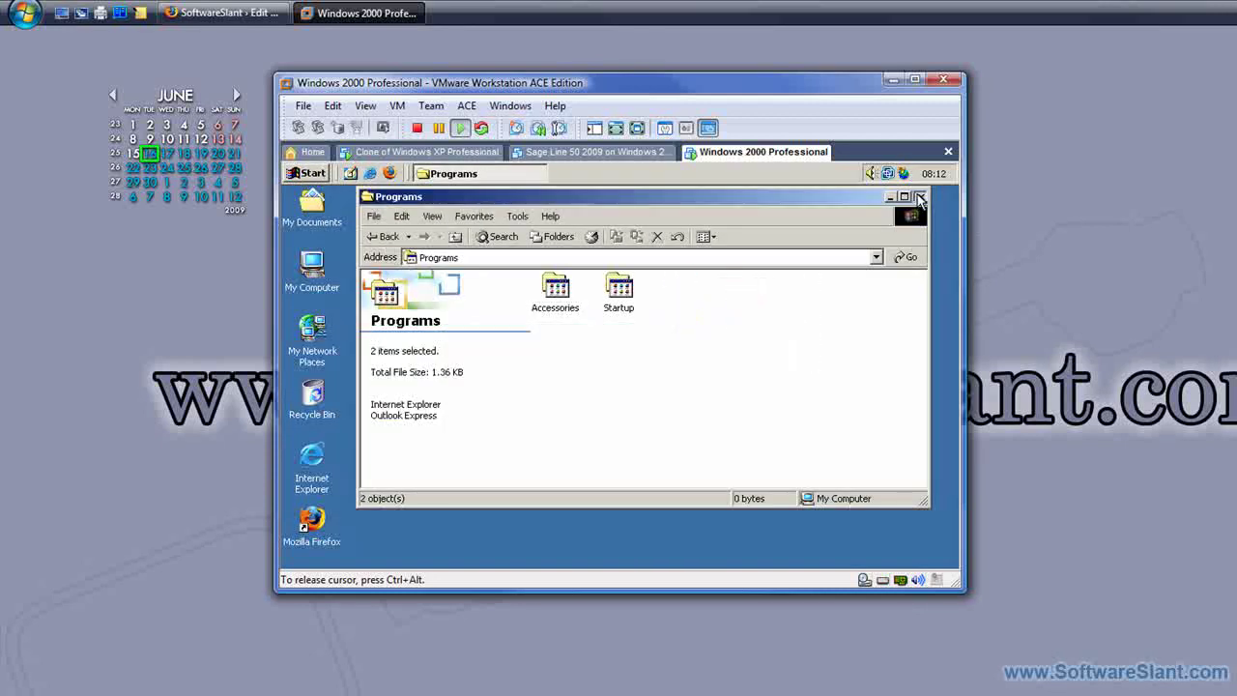
pyautogui.click(920, 197)
# - Check the remaining entries under Programs and Accessories in the Windows 2000 guest's Start menu
pyautogui.click(307, 173)
pyautogui.moveTo(367, 200)
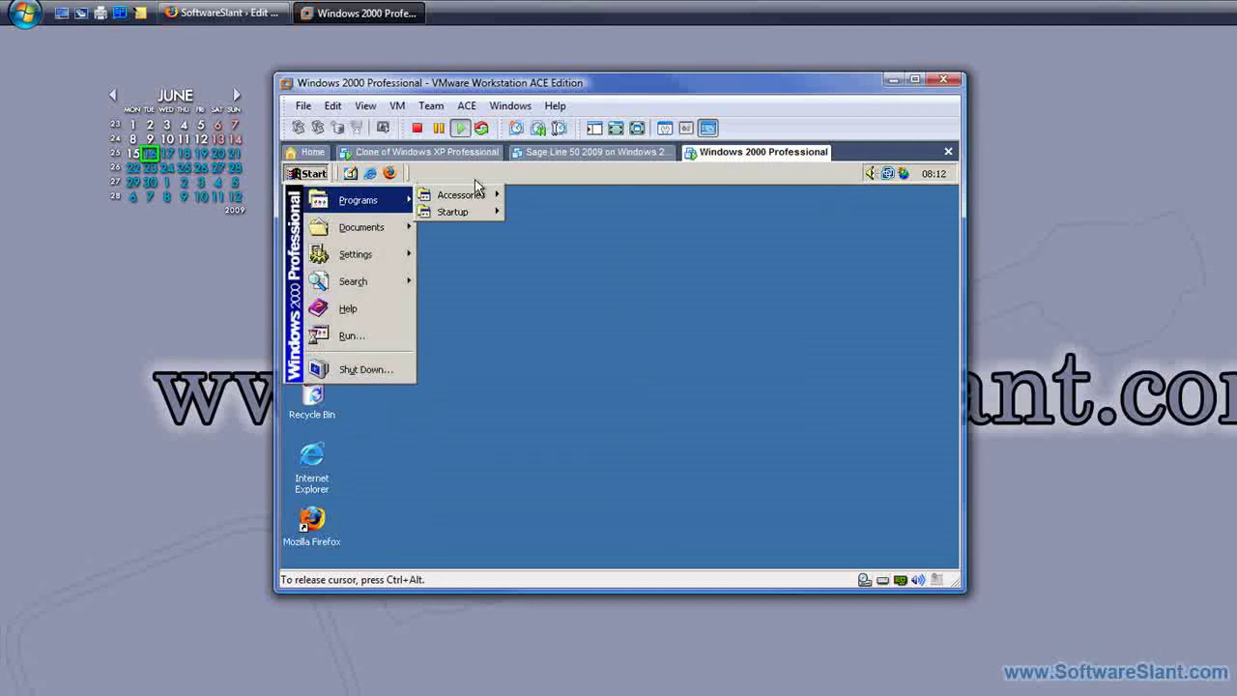
pyautogui.moveTo(470, 194)
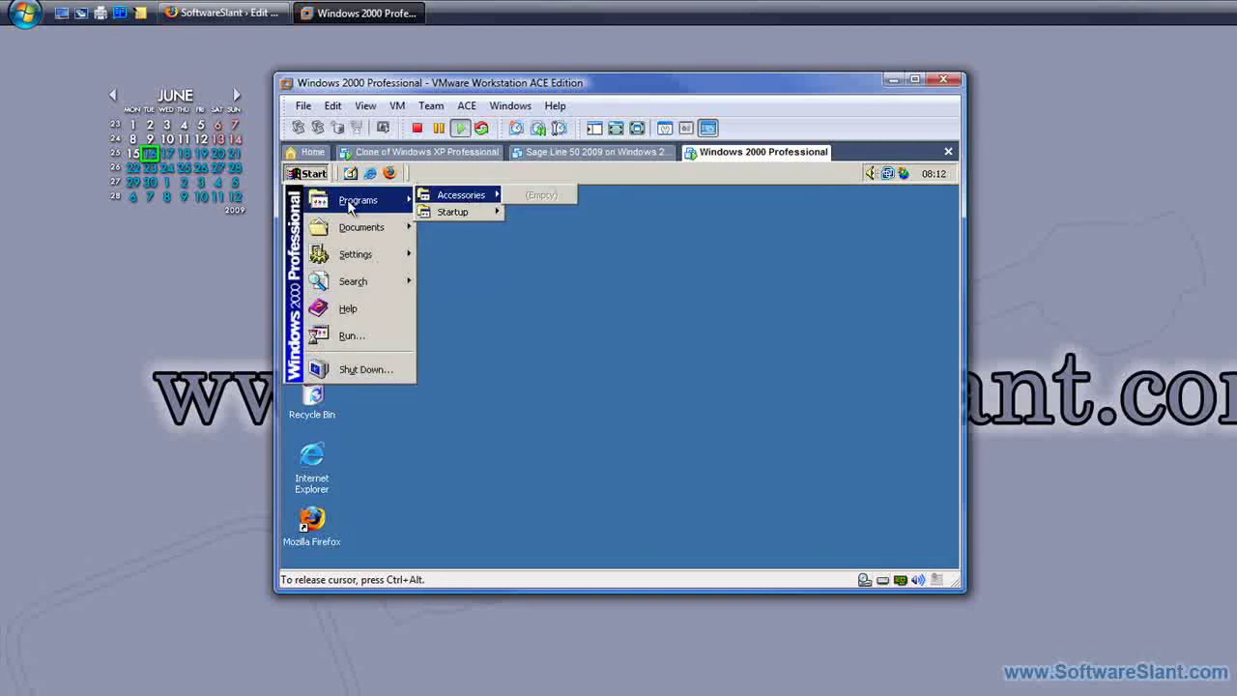
pyautogui.click(307, 173)
# - Set the Windows 2000 guest's wallpaper to Coffee Bean with Tile picture display
pyautogui.rightClick(401, 262)
pyautogui.click(472, 406)
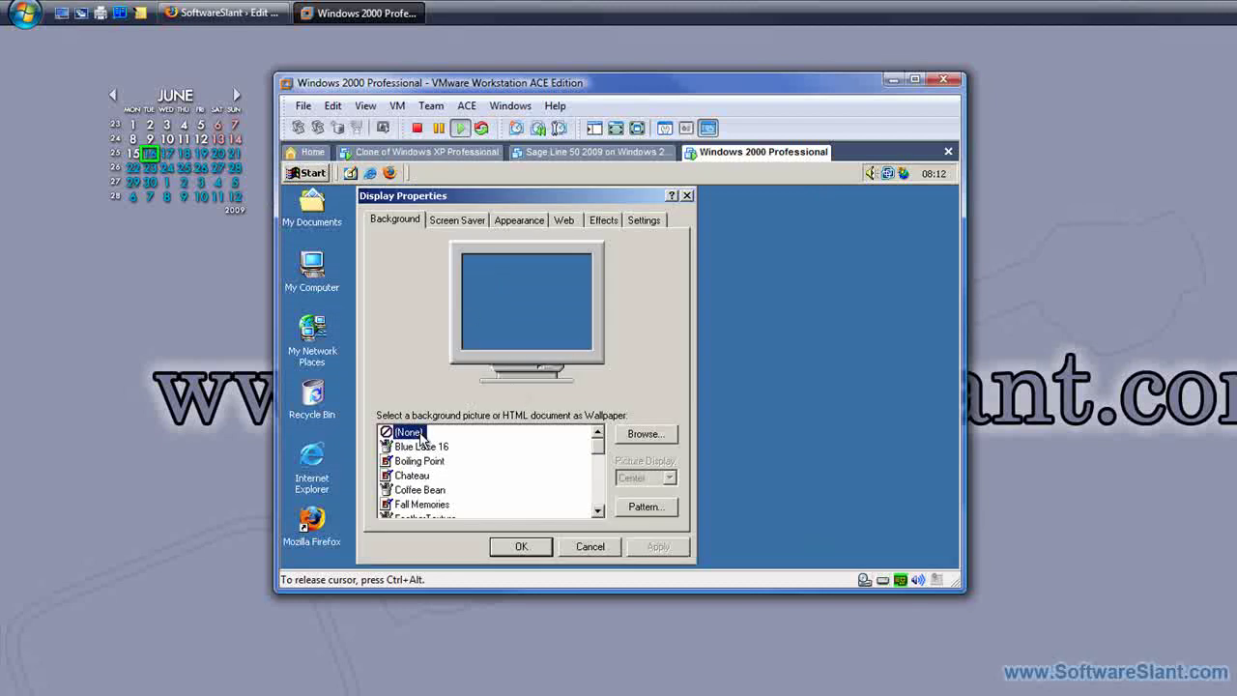
pyautogui.click(422, 447)
pyautogui.click(420, 478)
pyautogui.click(414, 463)
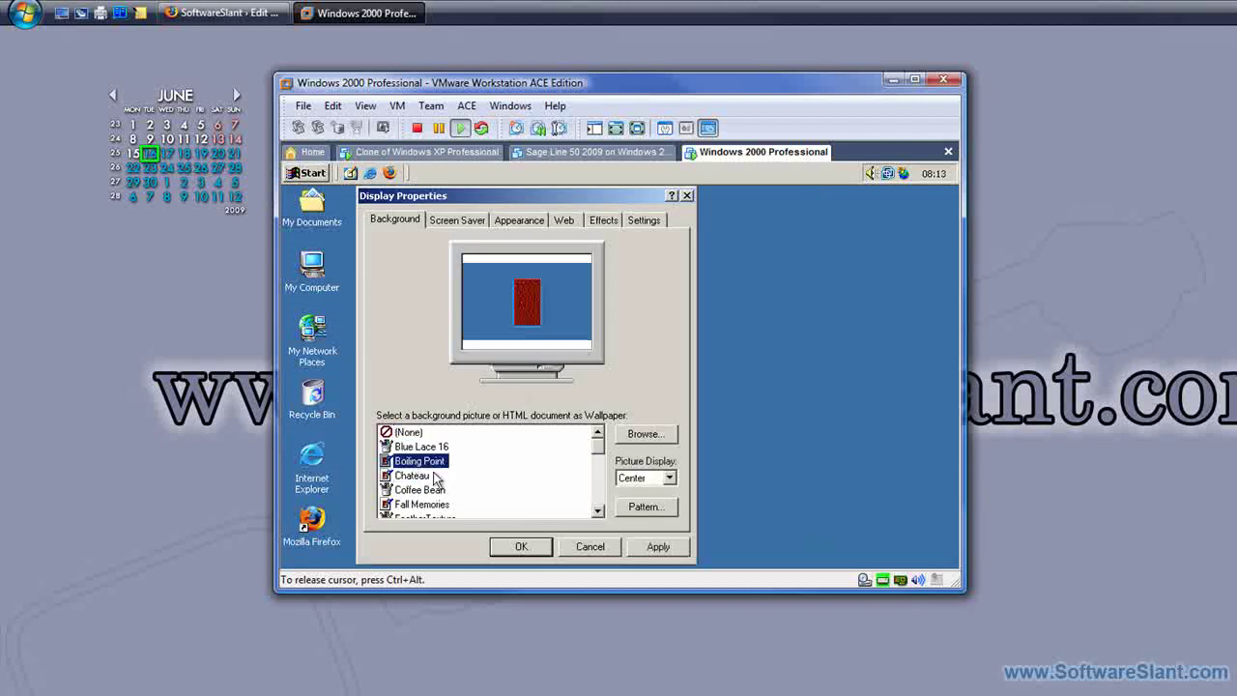
pyautogui.click(419, 490)
pyautogui.click(669, 477)
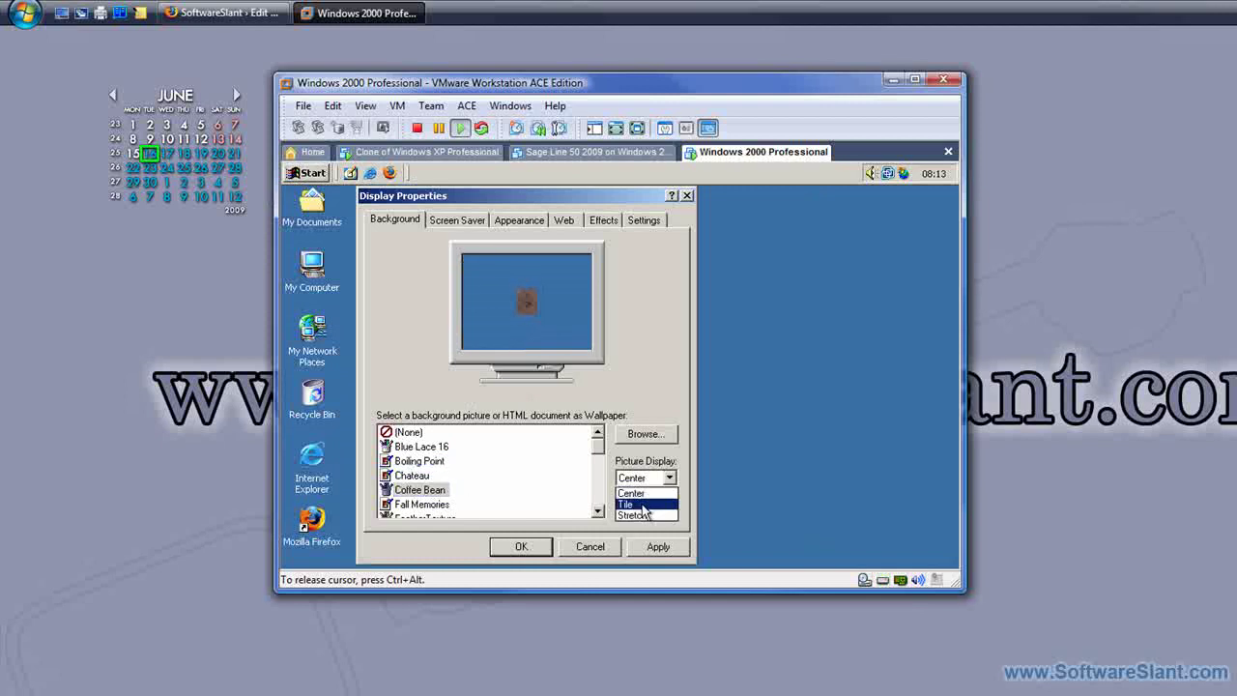
pyautogui.click(633, 505)
pyautogui.click(658, 547)
pyautogui.click(528, 547)
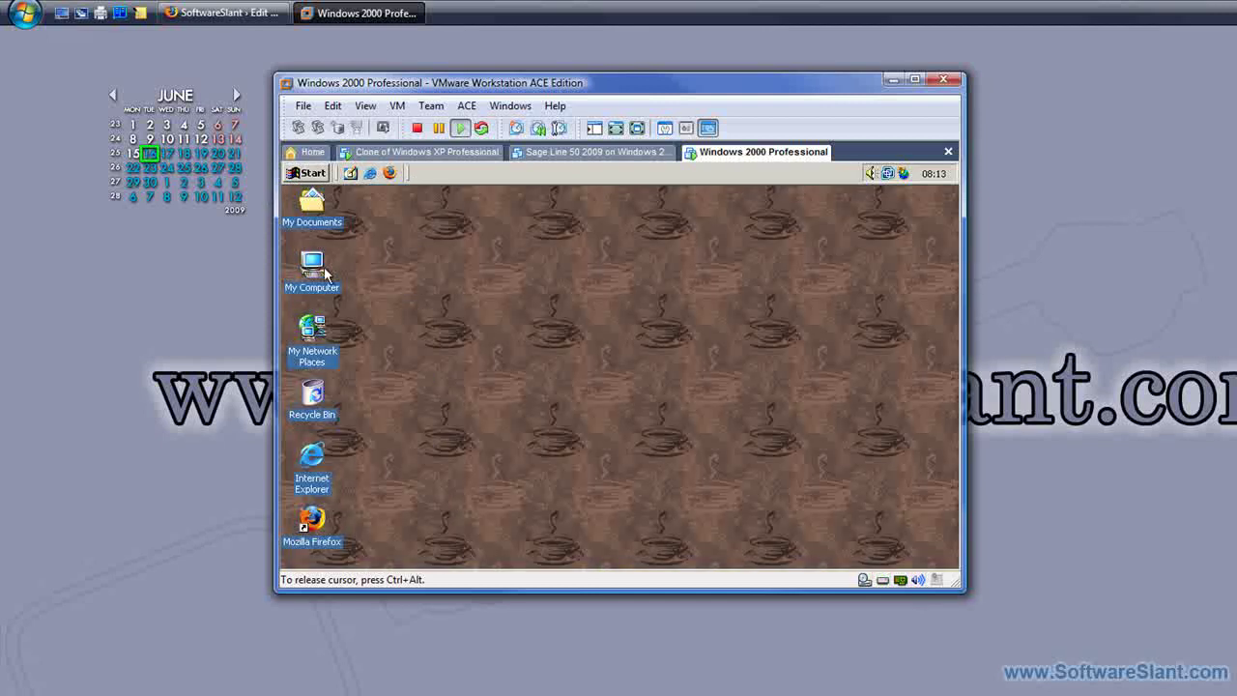
# - Move the guest's taskbar to the lower edge of its desktop and remove Internet Explorer from Quick Launch
pyautogui.moveTo(440, 177); pyautogui.dragTo(482, 560)
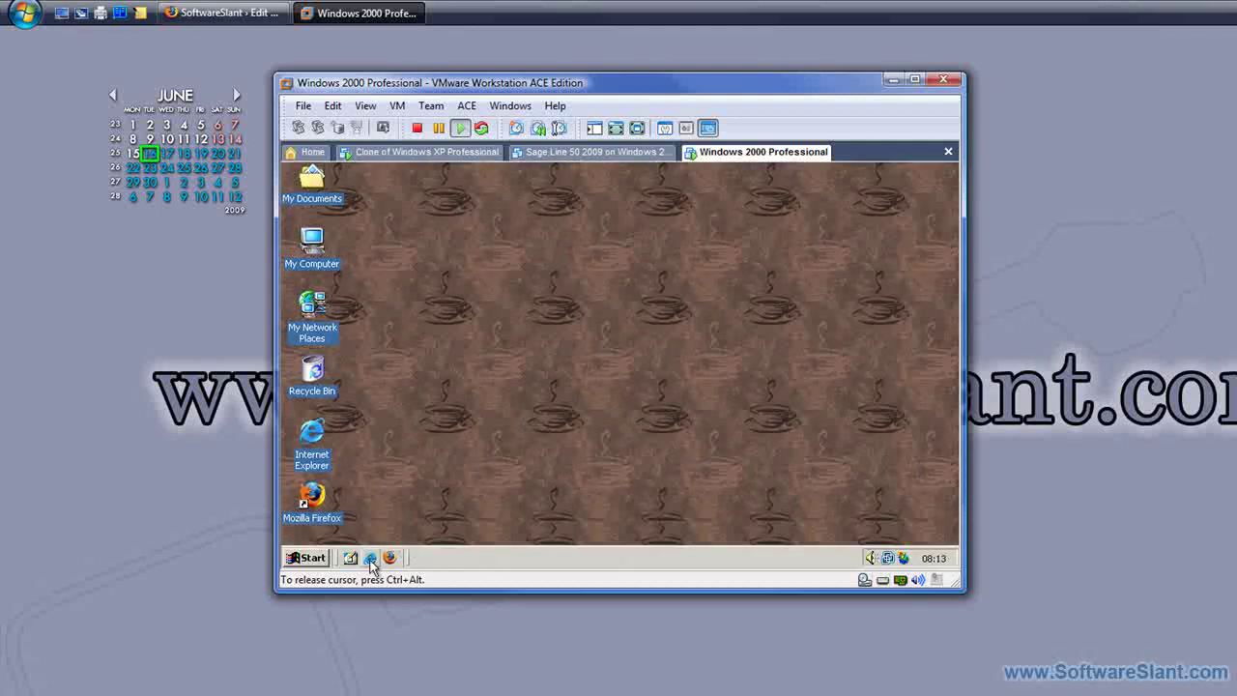
pyautogui.rightClick(372, 566)
pyautogui.click(396, 512)
# - Set the Windows 2000 guest's appearance scheme to High Contrast #1 (extra large)
pyautogui.rightClick(561, 335)
pyautogui.click(619, 474)
pyautogui.click(445, 197)
pyautogui.click(397, 197)
pyautogui.click(454, 197)
pyautogui.scroll(-1, 448, 410)
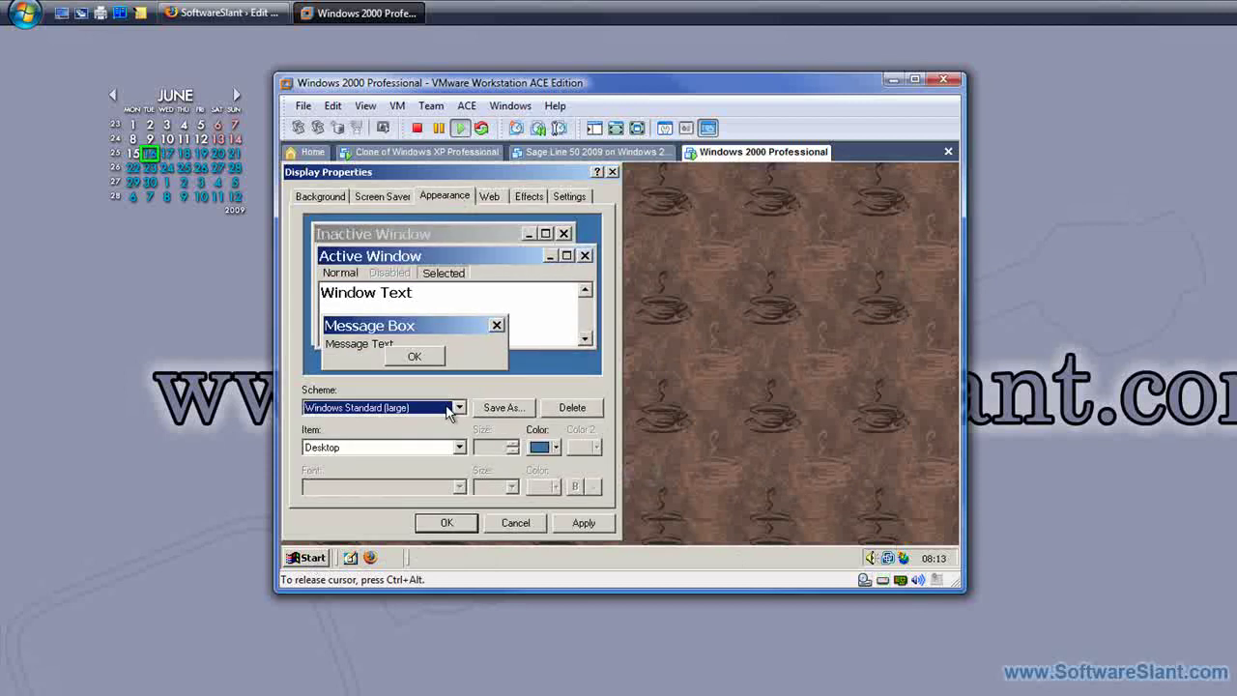
pyautogui.scroll(-1, 448, 410)
pyautogui.click(446, 410)
pyautogui.click(444, 411)
pyautogui.click(444, 412)
pyautogui.click(443, 412)
pyautogui.scroll(-2, 447, 412)
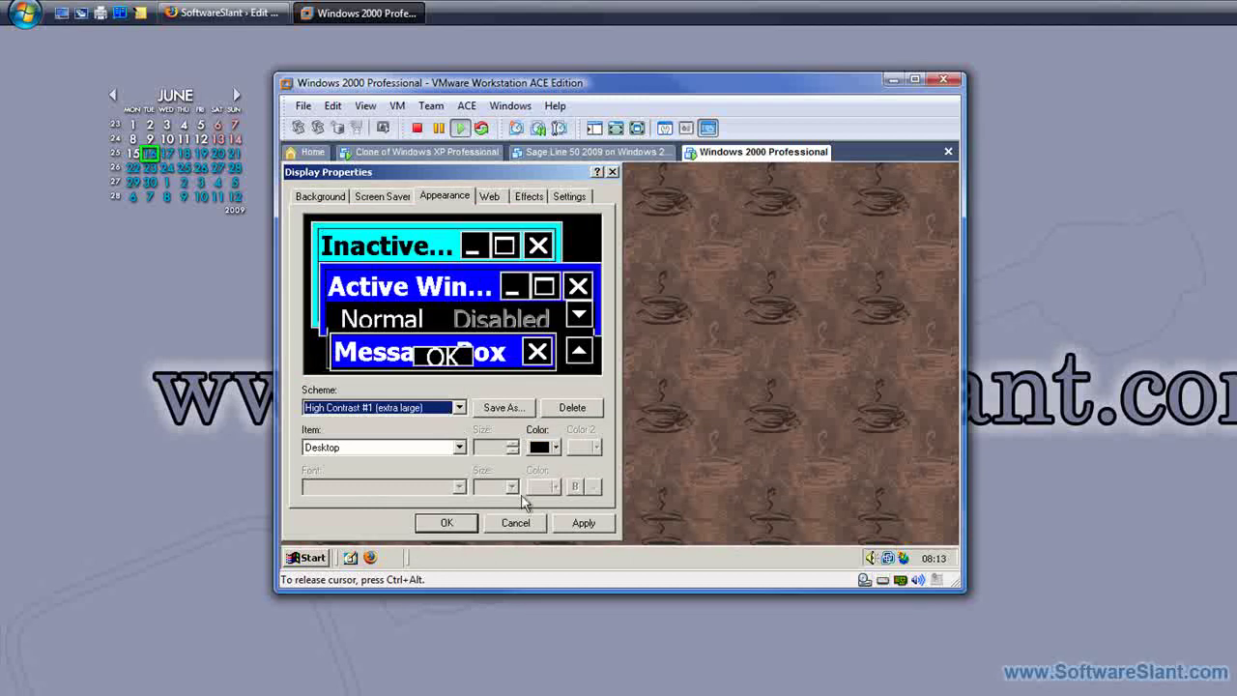
pyautogui.click(447, 523)
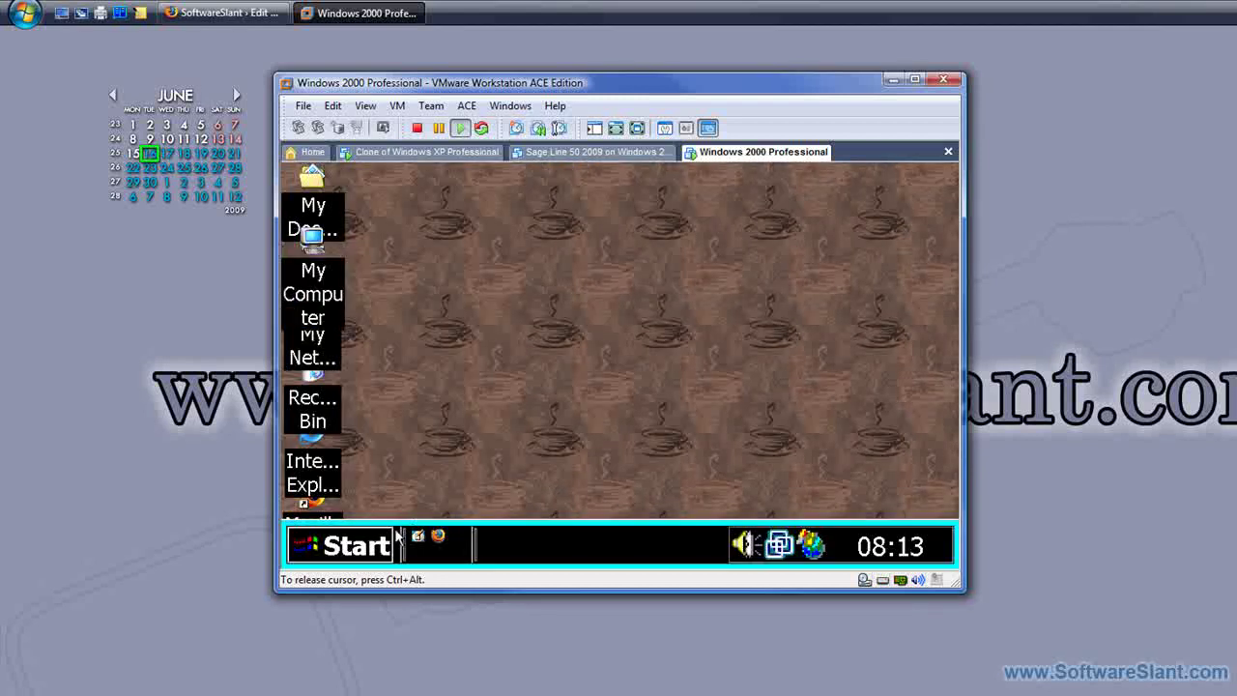
# - Examine the Start menu and desktop icons of the Windows 2000 guest in the high-contrast scheme
pyautogui.click(360, 546)
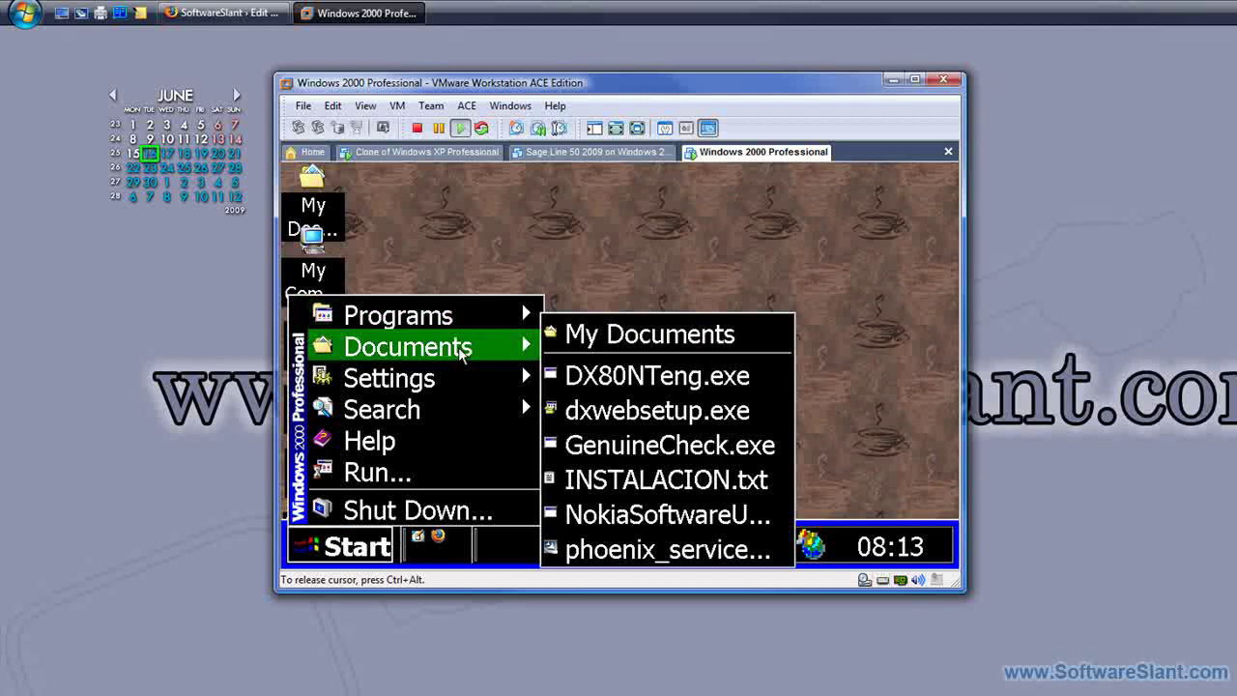
pyautogui.click(551, 231)
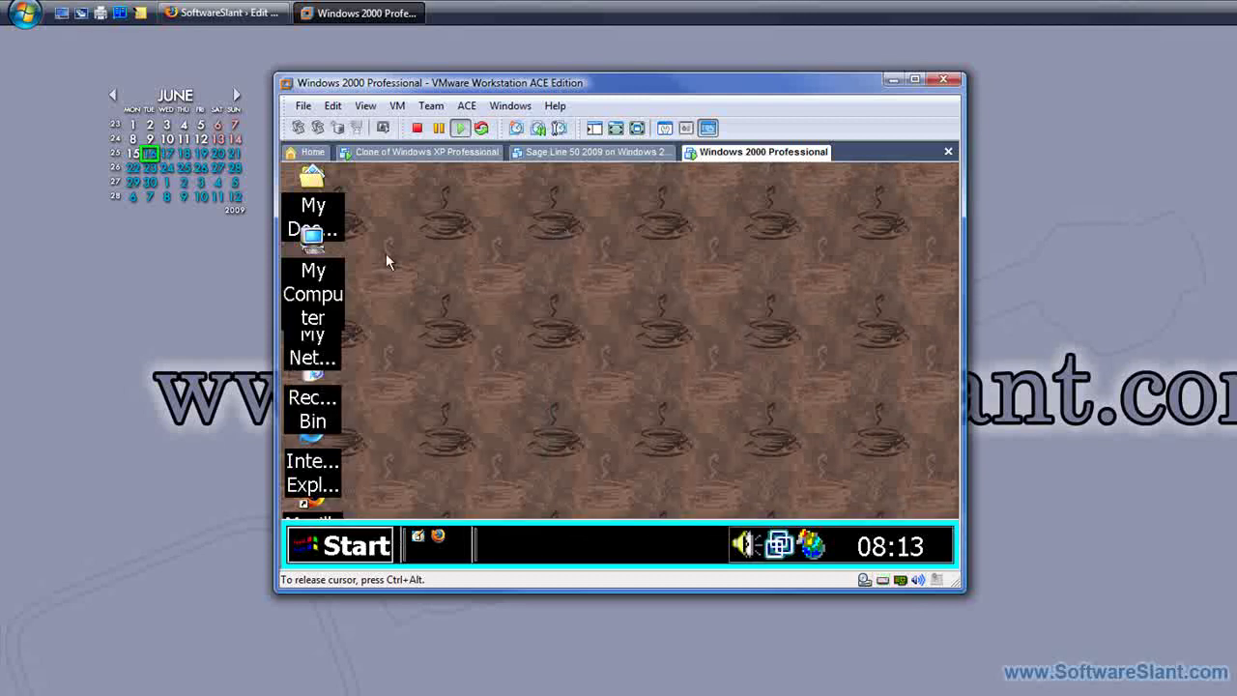
pyautogui.click(311, 251)
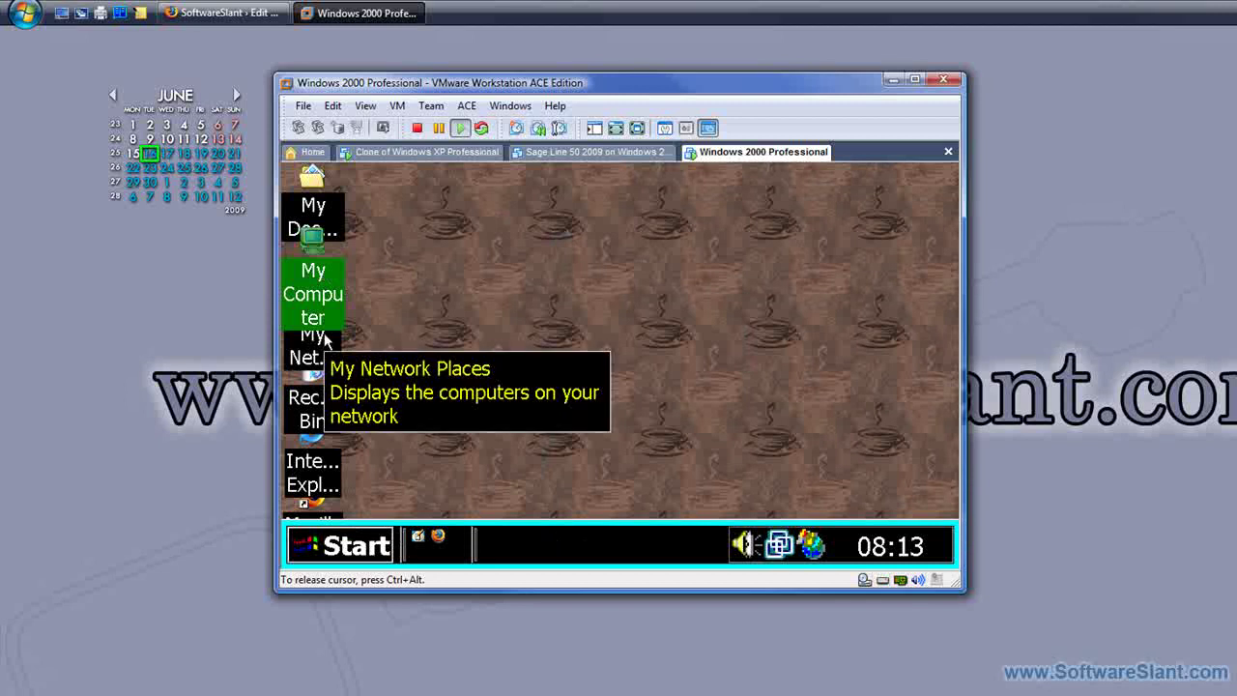
pyautogui.click(491, 308)
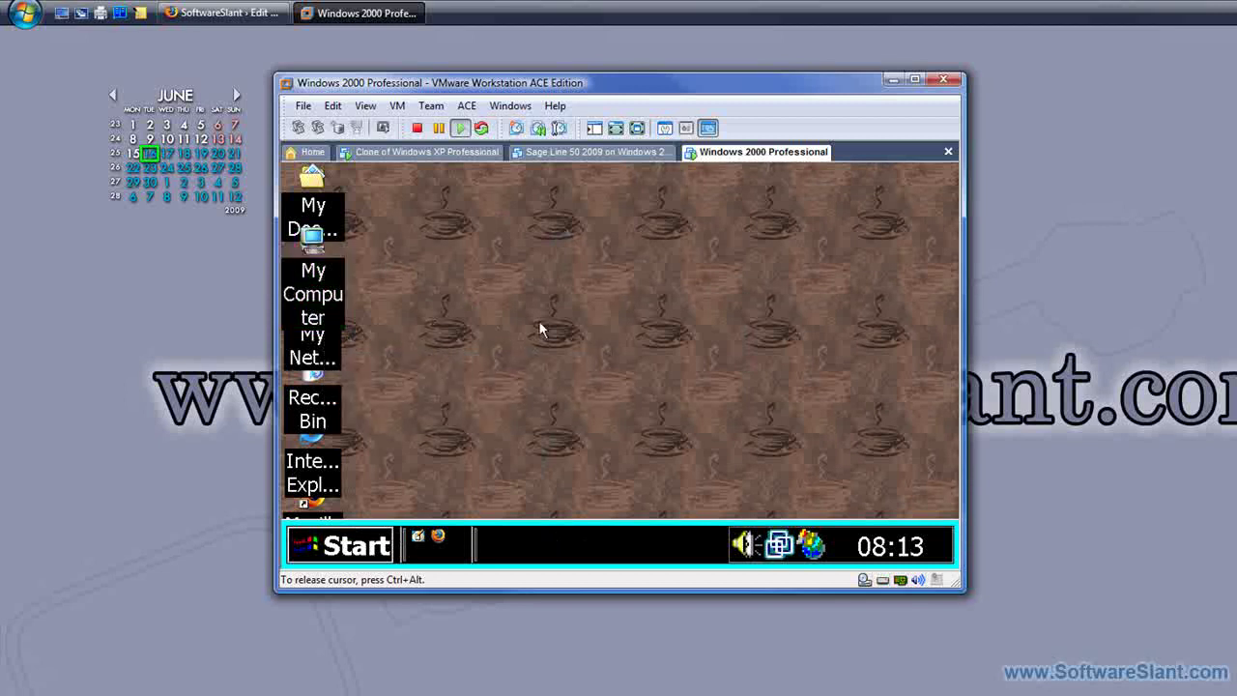
# - Revert the Windows 2000 guest to the Testing Snap snapshot and close its restored Accessories window
pyautogui.click(399, 108)
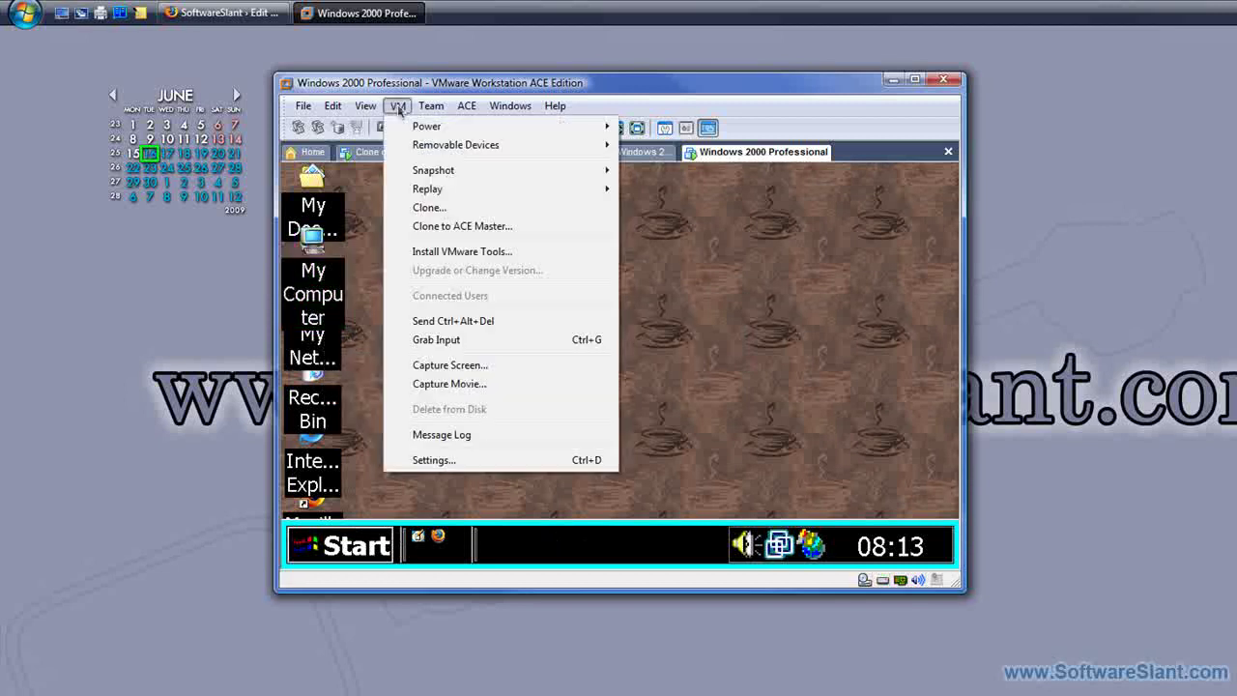
pyautogui.moveTo(498, 175)
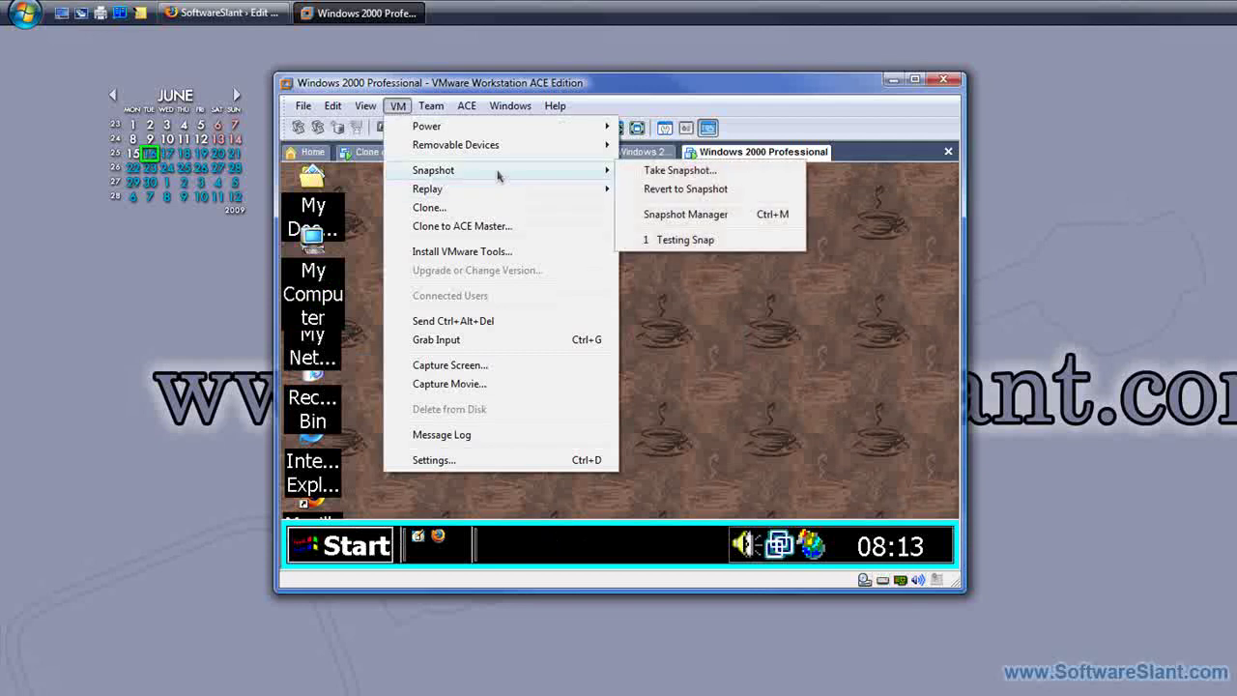
pyautogui.click(685, 192)
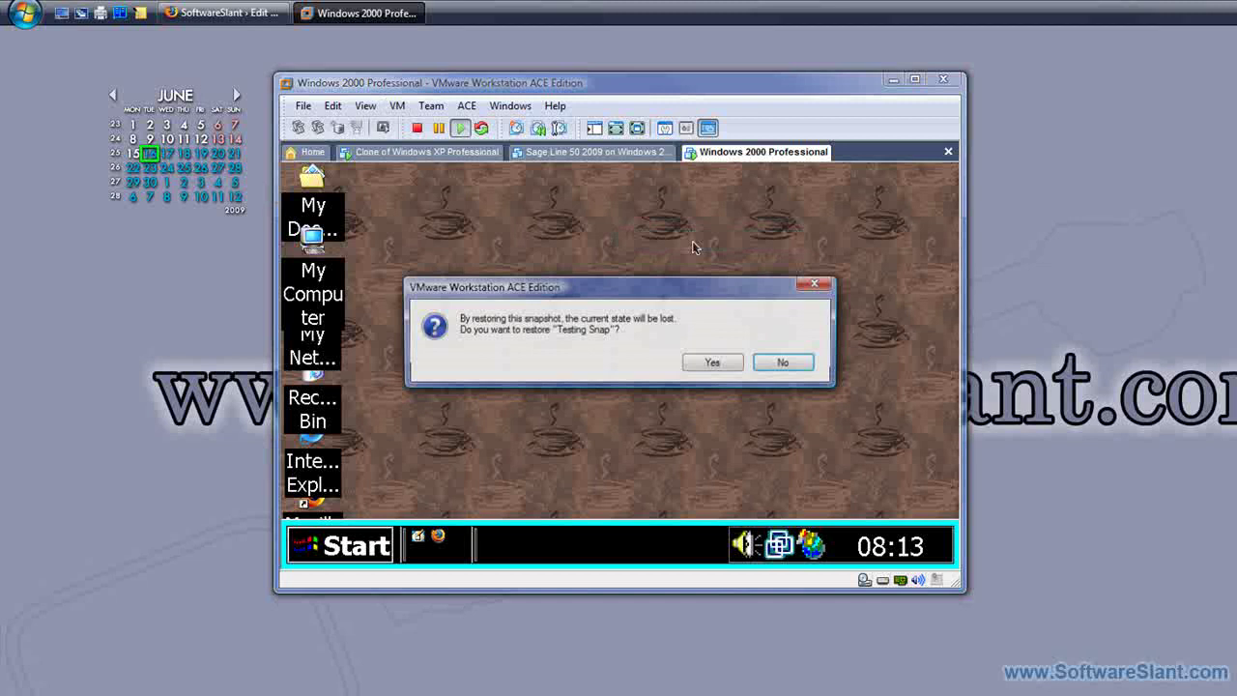
pyautogui.click(711, 363)
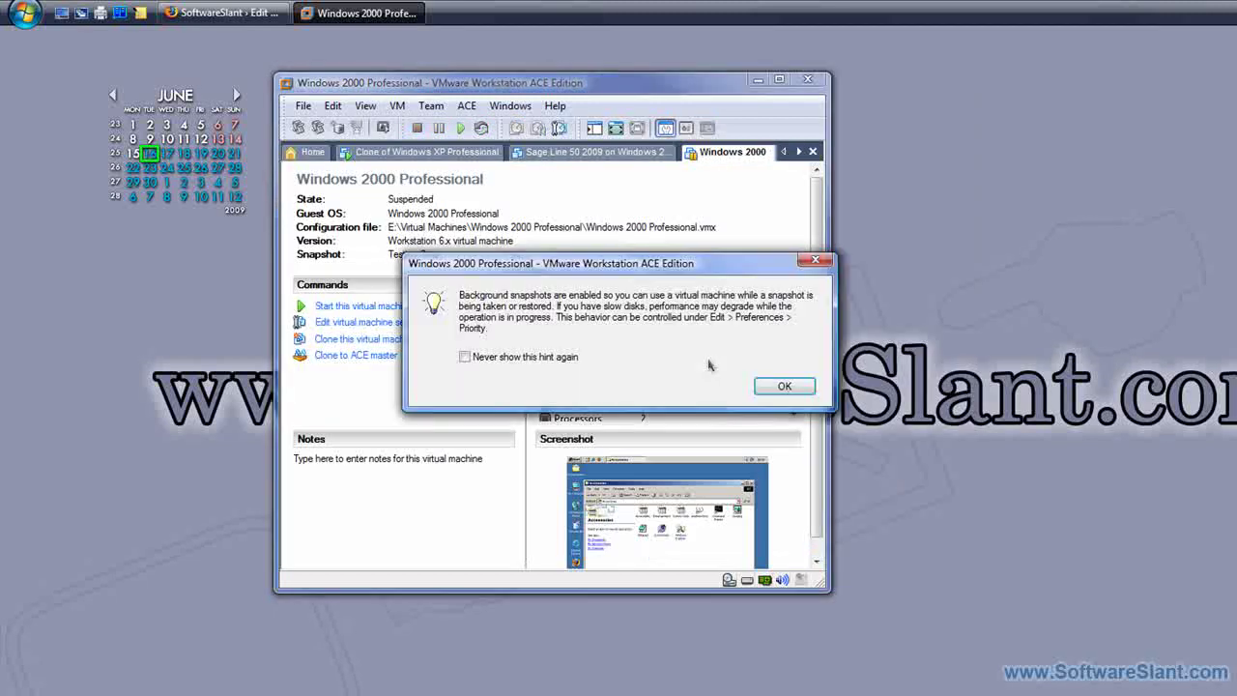
pyautogui.press('Return')
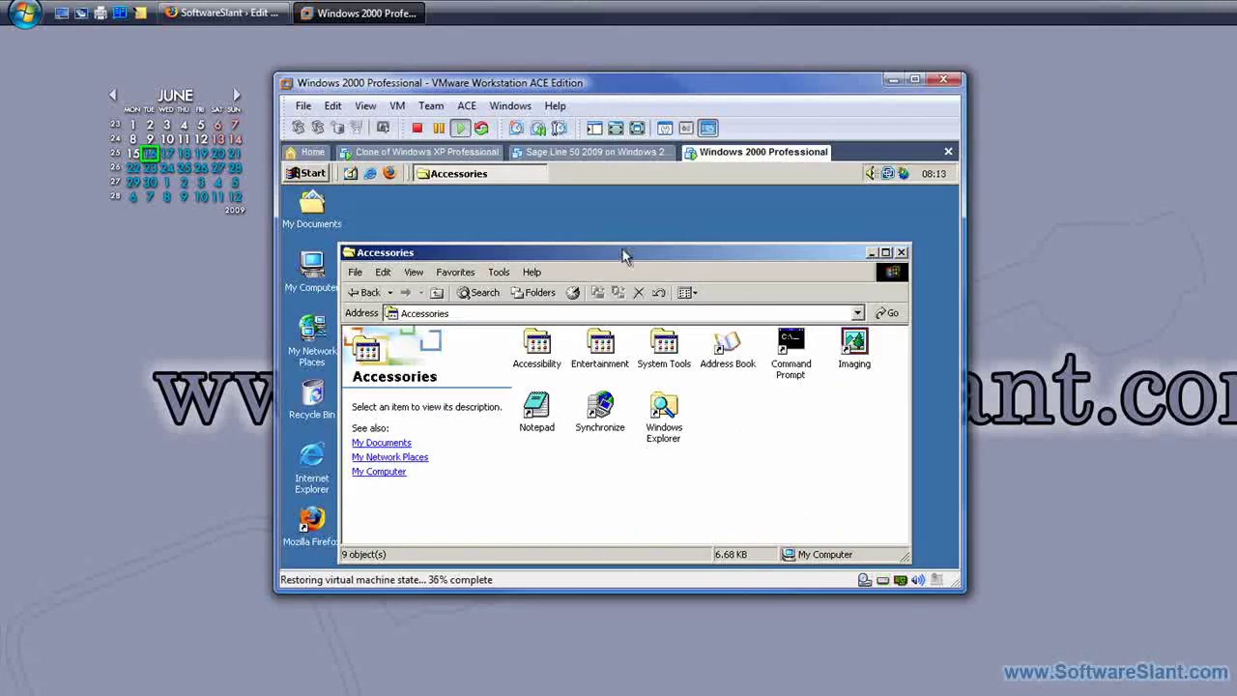
pyautogui.click(901, 253)
# - Delete the Testing Snap snapshot and its children in the Windows 2000 guest's Snapshot Manager, then close the manager
pyautogui.click(431, 105)
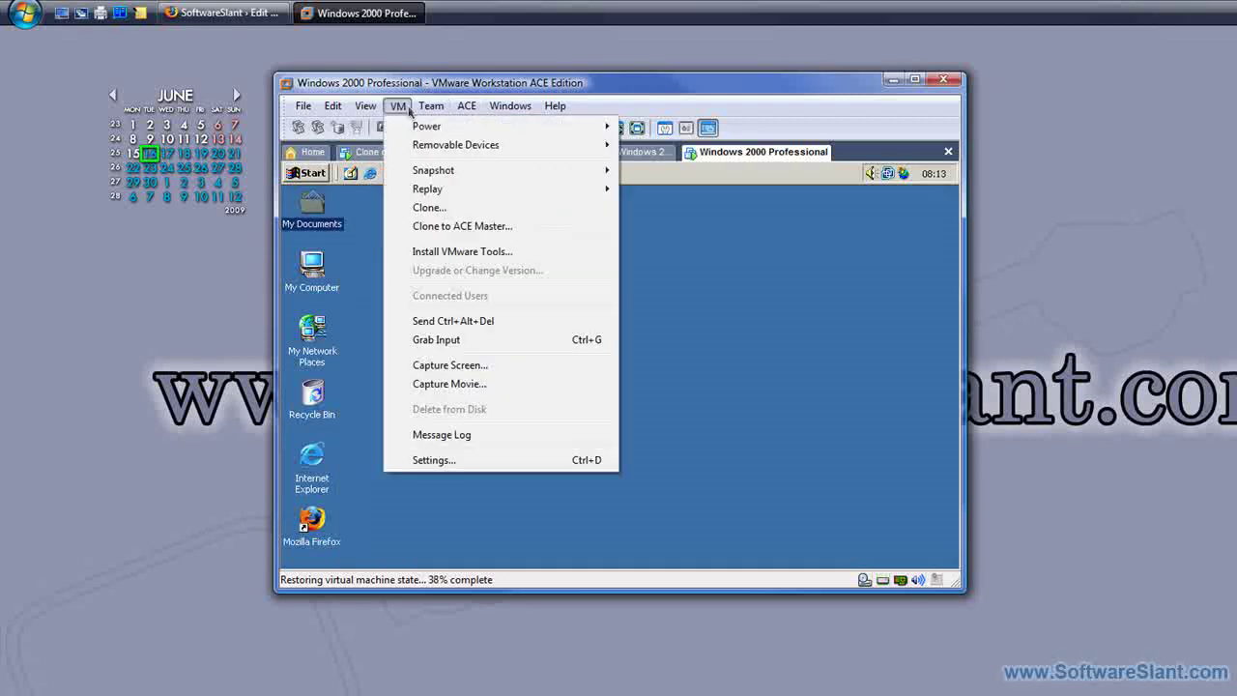
pyautogui.moveTo(397, 108)
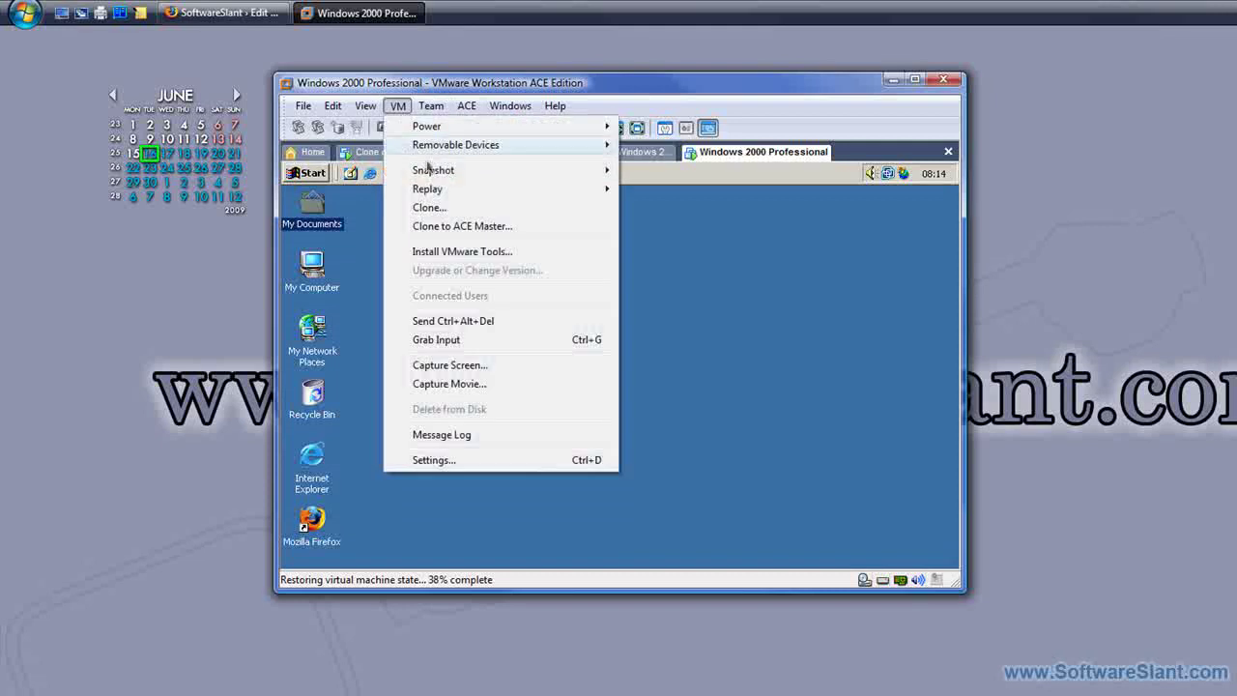
pyautogui.moveTo(474, 174)
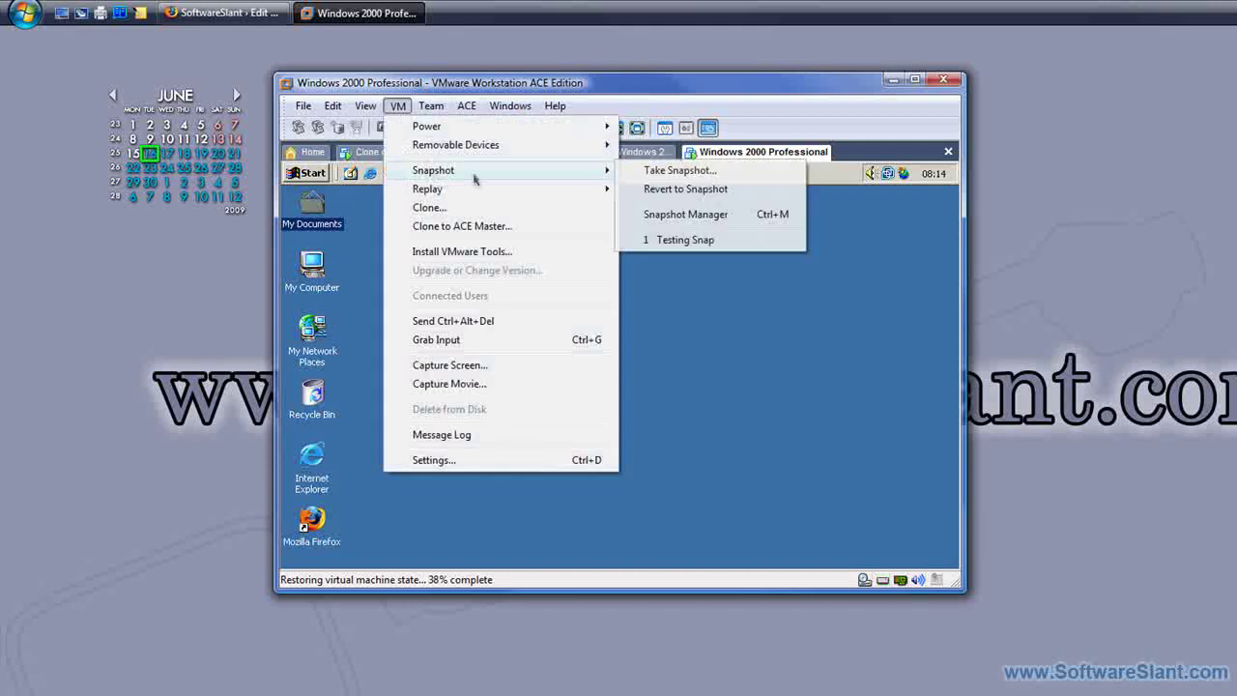
pyautogui.click(681, 216)
pyautogui.click(244, 137)
pyautogui.rightClick(244, 143)
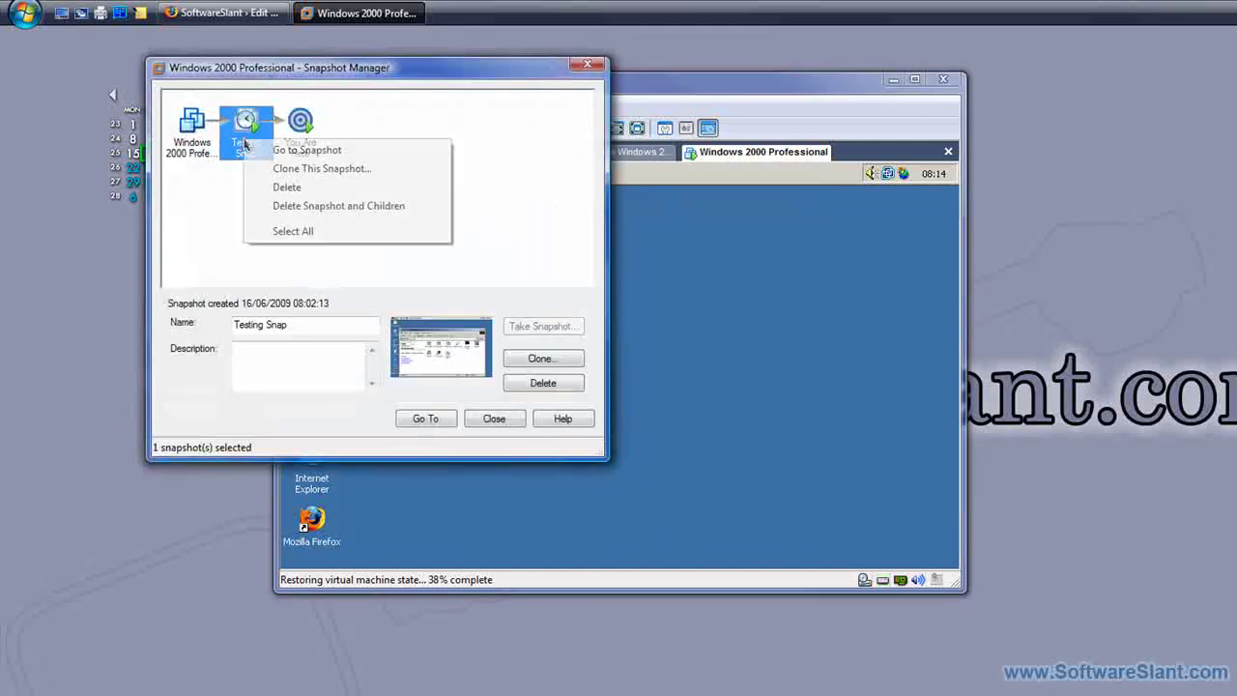
pyautogui.click(317, 206)
pyautogui.click(466, 305)
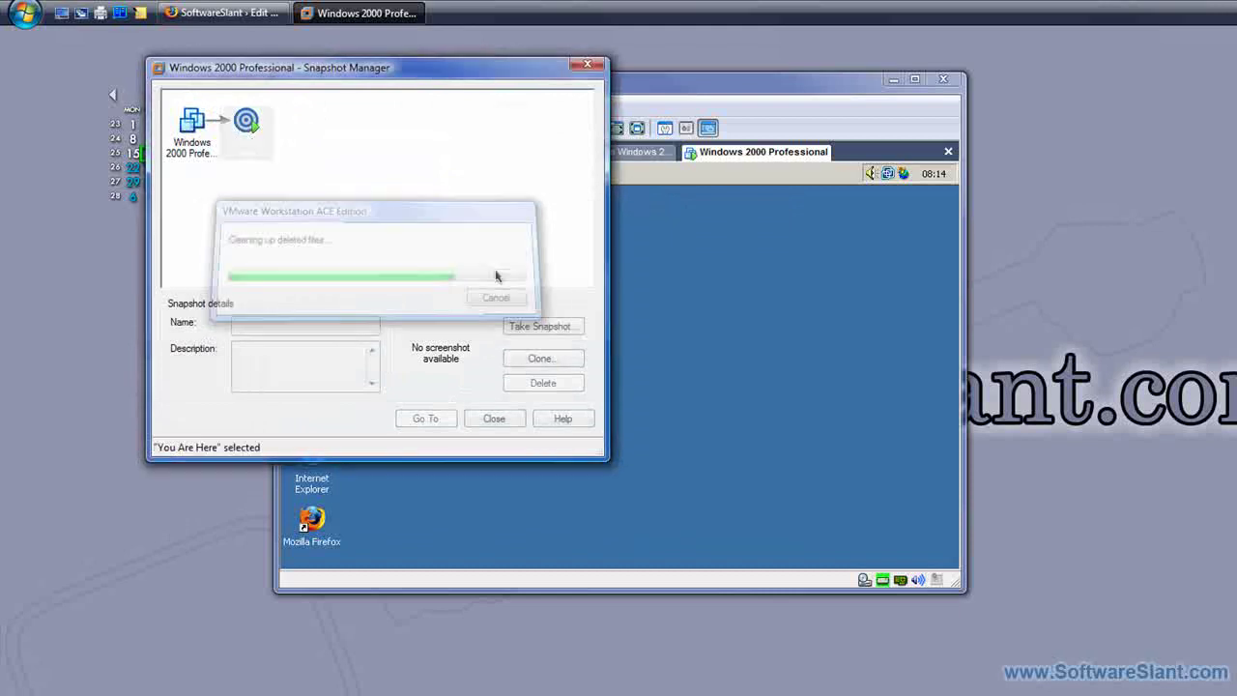
pyautogui.click(466, 420)
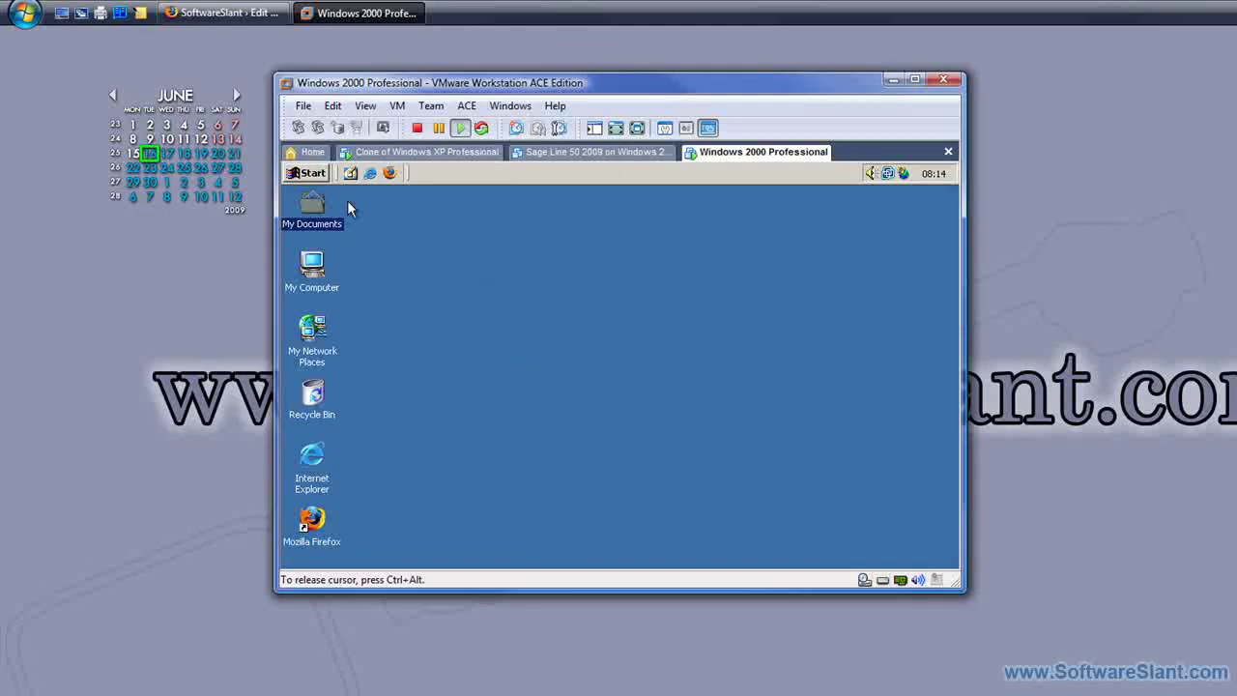
# - Shut down the Windows 2000 guest from within its own desktop
pyautogui.click(305, 173)
pyautogui.click(404, 402)
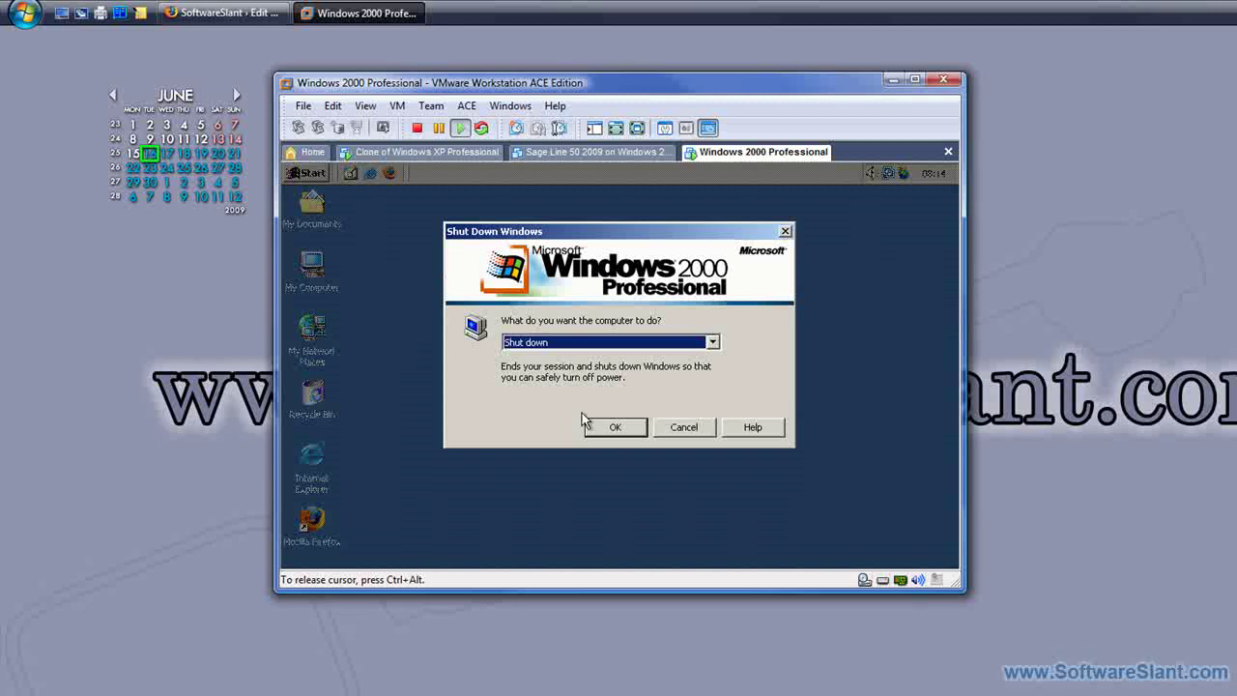
pyautogui.click(613, 426)
# - Turn off the Clone of Windows XP Professional guest from within Windows and minimize the VMware Workstation window
pyautogui.click(442, 162)
pyautogui.click(321, 175)
pyautogui.click(534, 508)
pyautogui.click(620, 359)
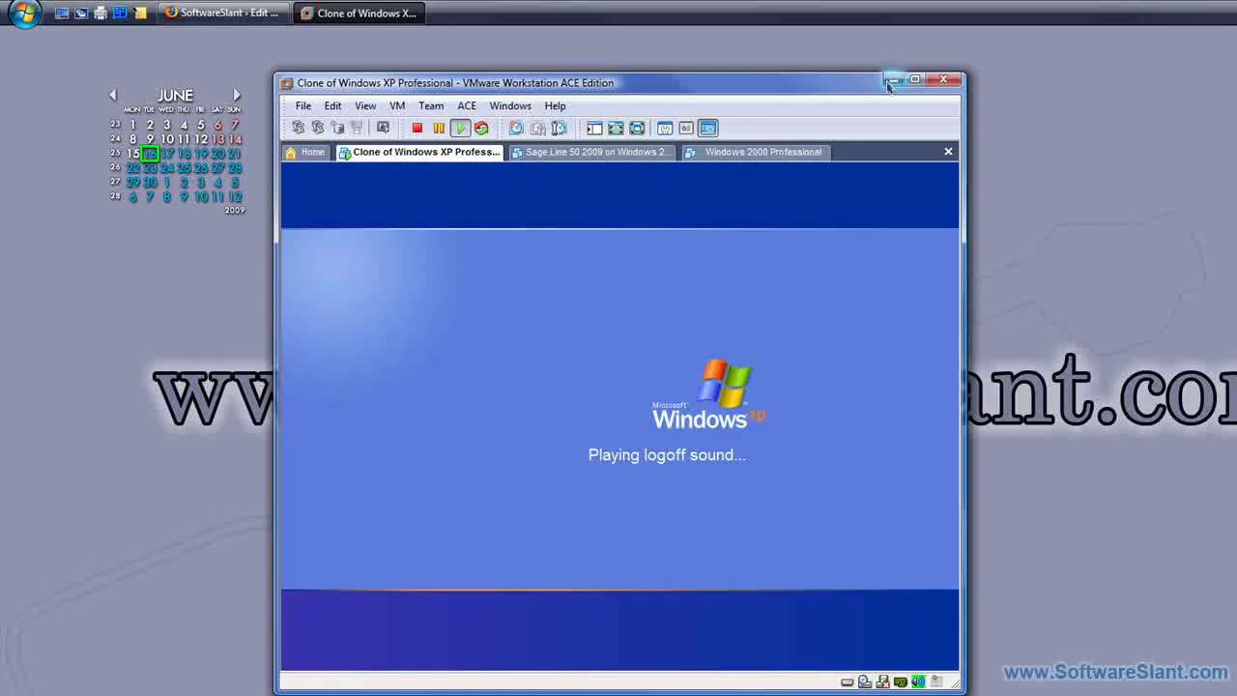
pyautogui.click(891, 80)
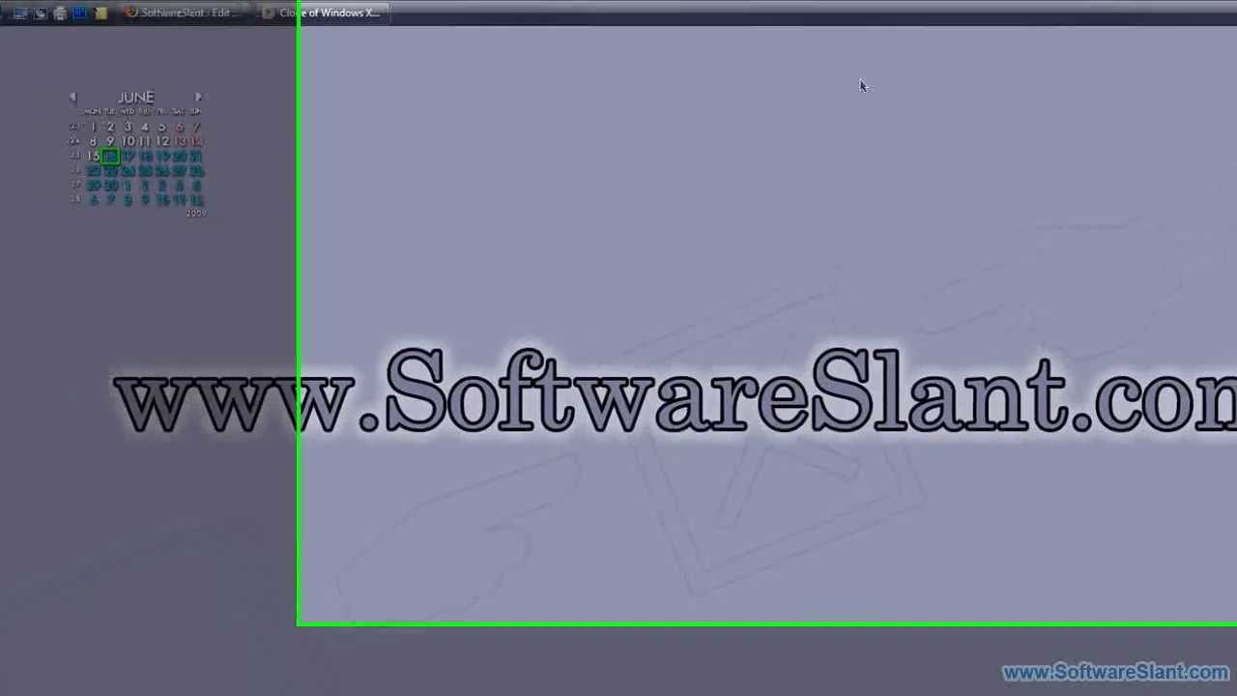